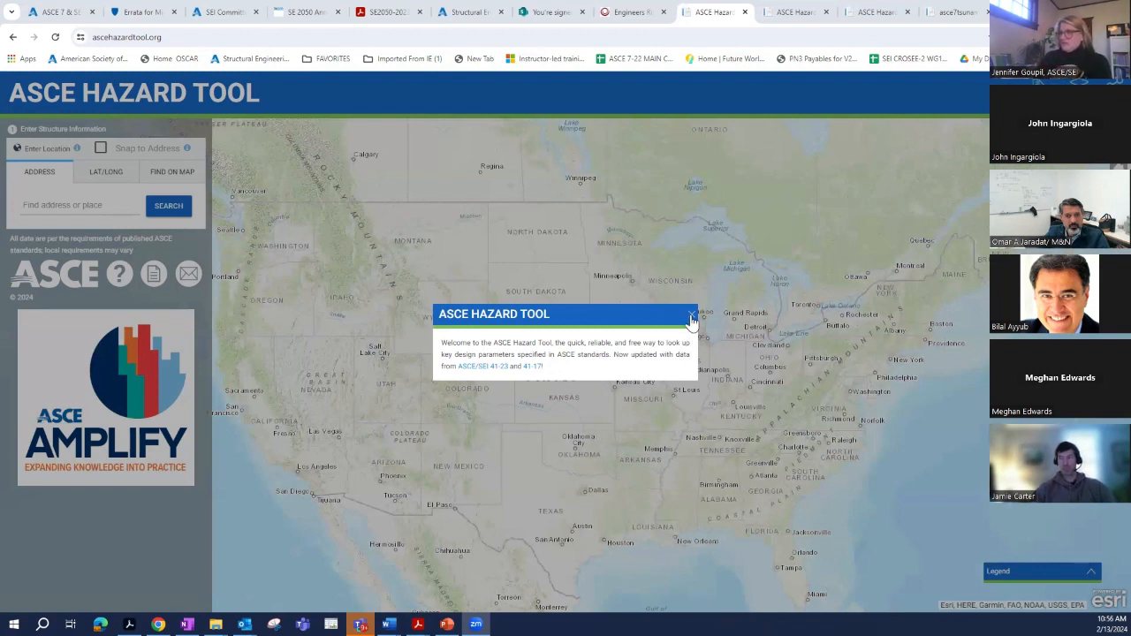
Step: Dismiss the welcome message and set the site location to Fort Collins, CO, USA
{"action": "left_click", "coordinate": [692, 318]}
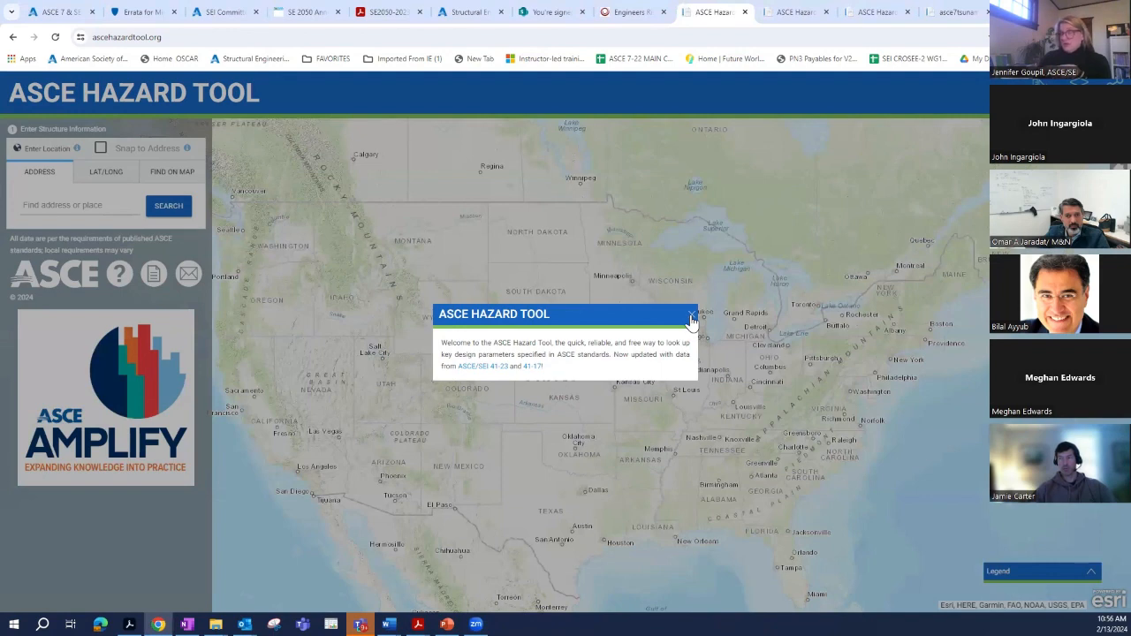
{"action": "left_click", "coordinate": [693, 316]}
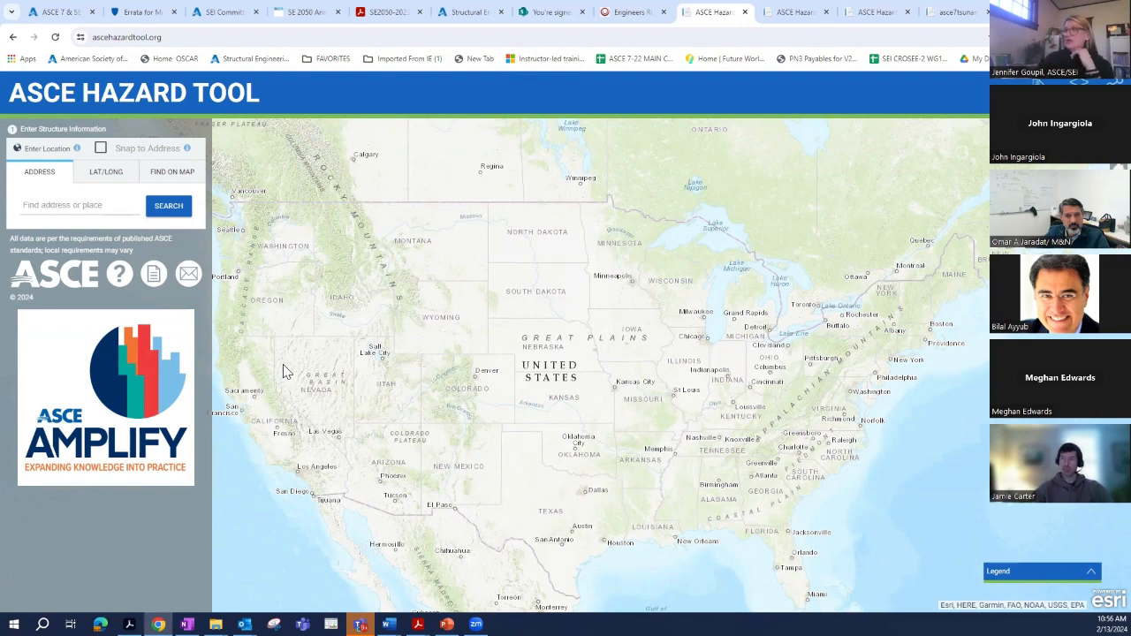
{"action": "left_click", "coordinate": [124, 269]}
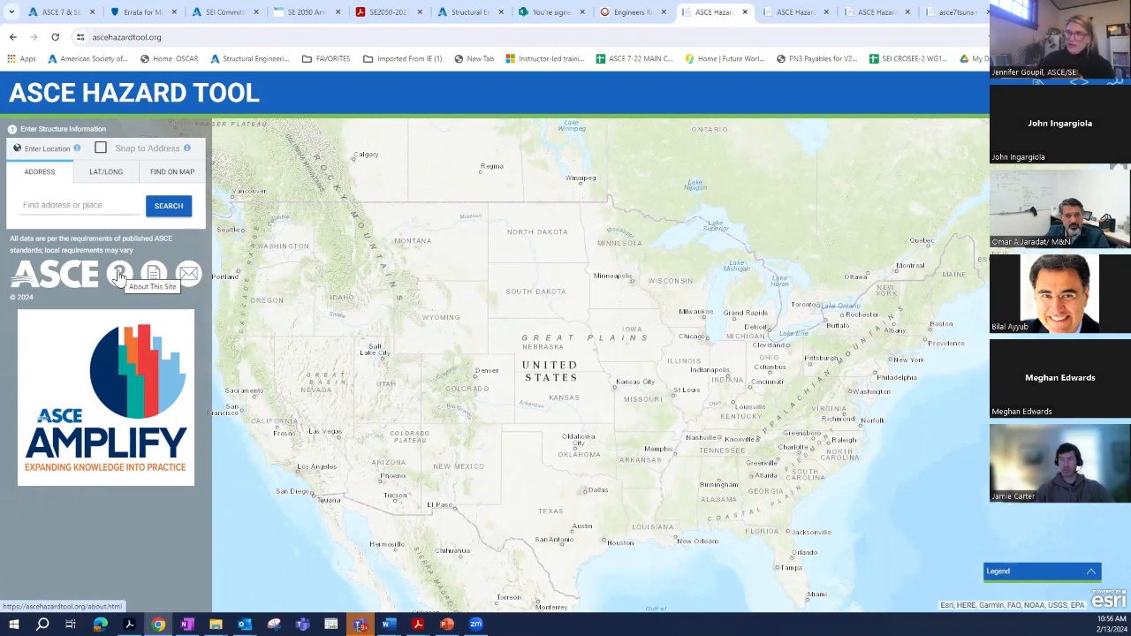
{"action": "left_click", "coordinate": [102, 207]}
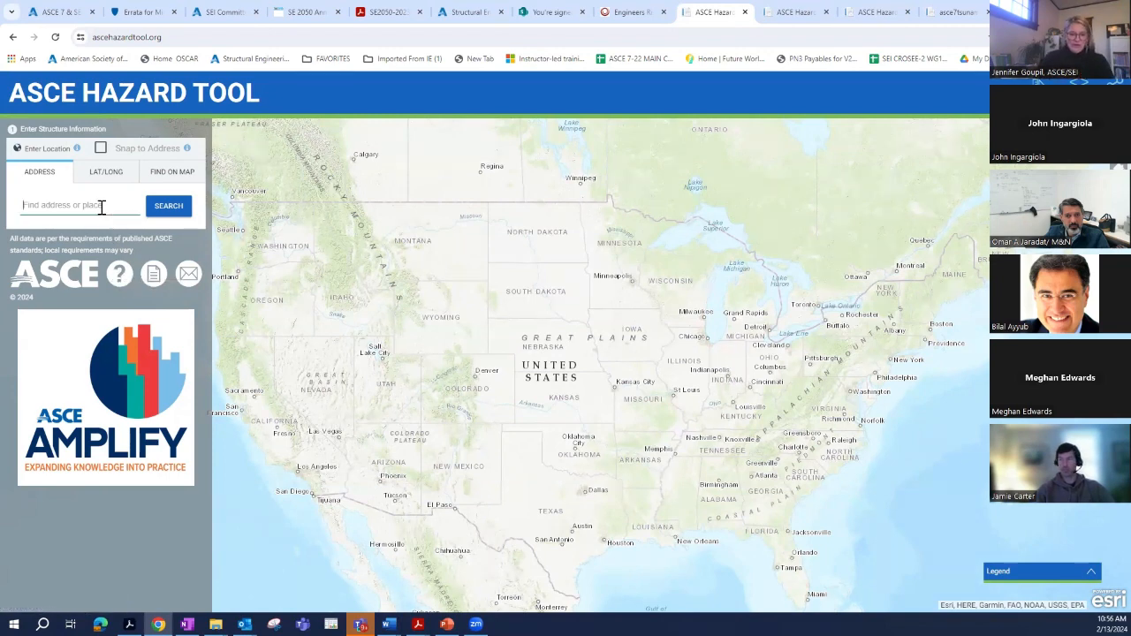
{"action": "type", "text": "fort"}
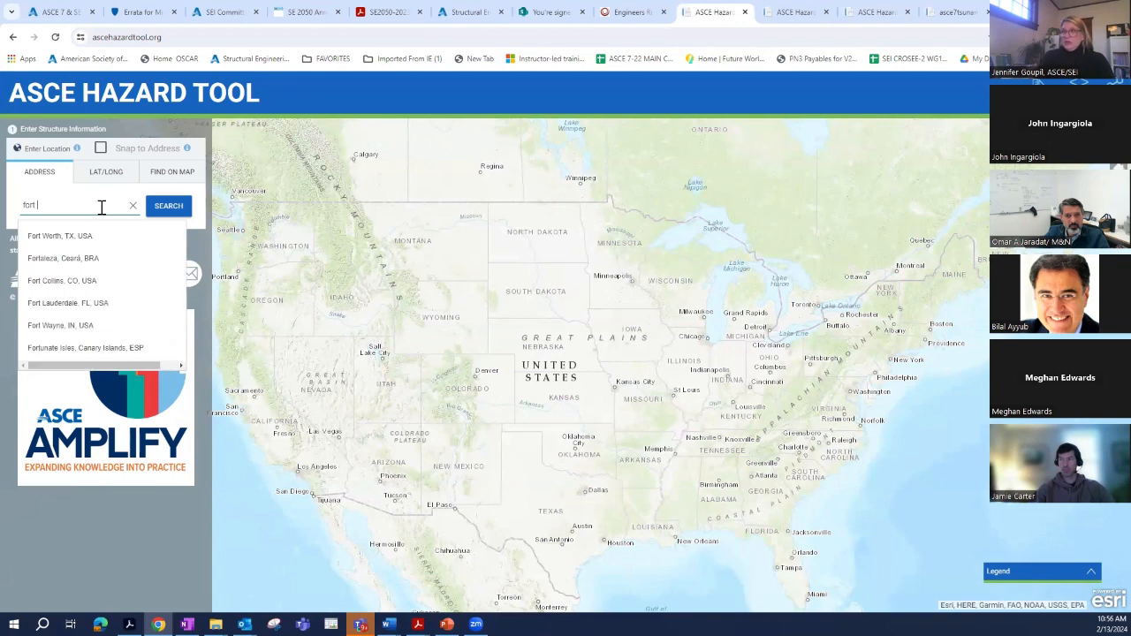
{"action": "left_click", "coordinate": [61, 281]}
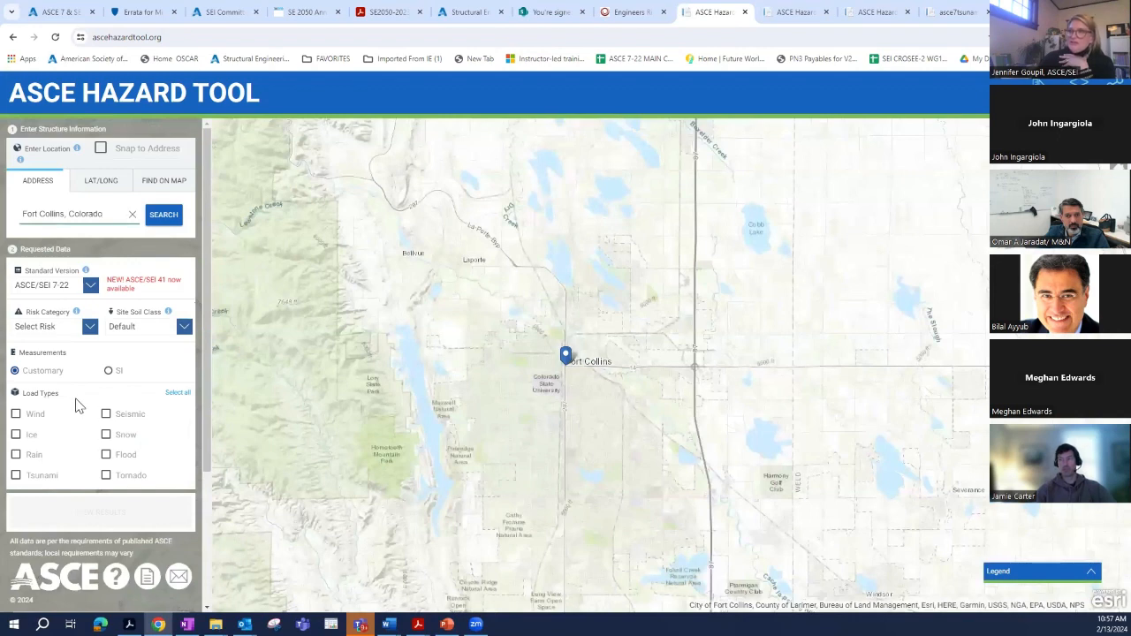
Step: Specify standard version ASCE/SEI 7-22, risk category II and the Default site soil class for the requested data
{"action": "left_click", "coordinate": [90, 285]}
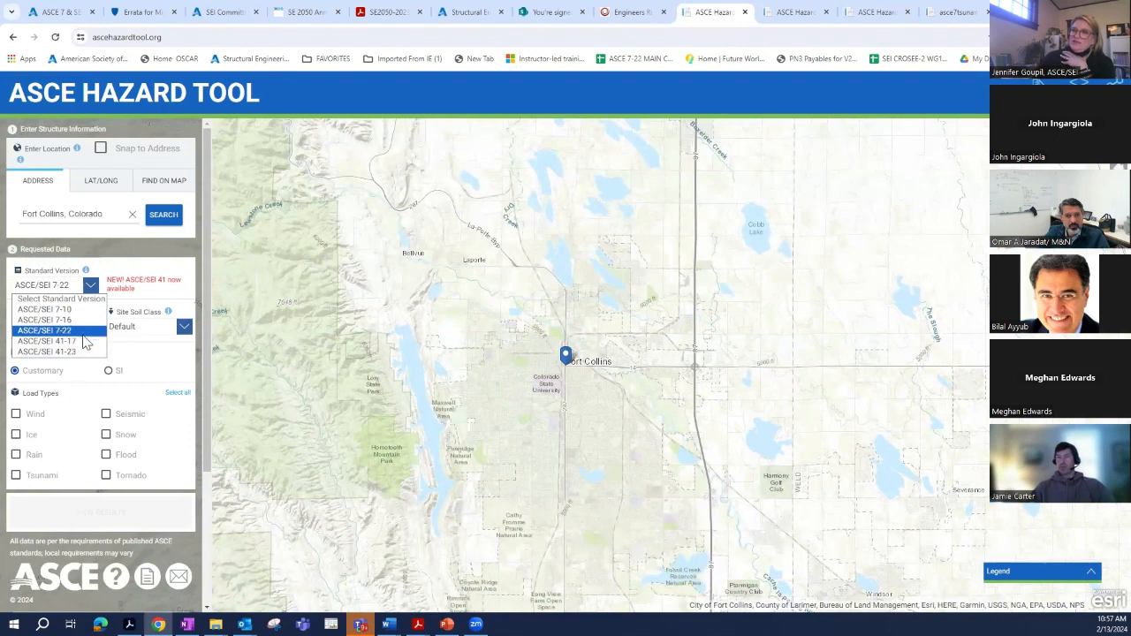
{"action": "left_click", "coordinate": [84, 331]}
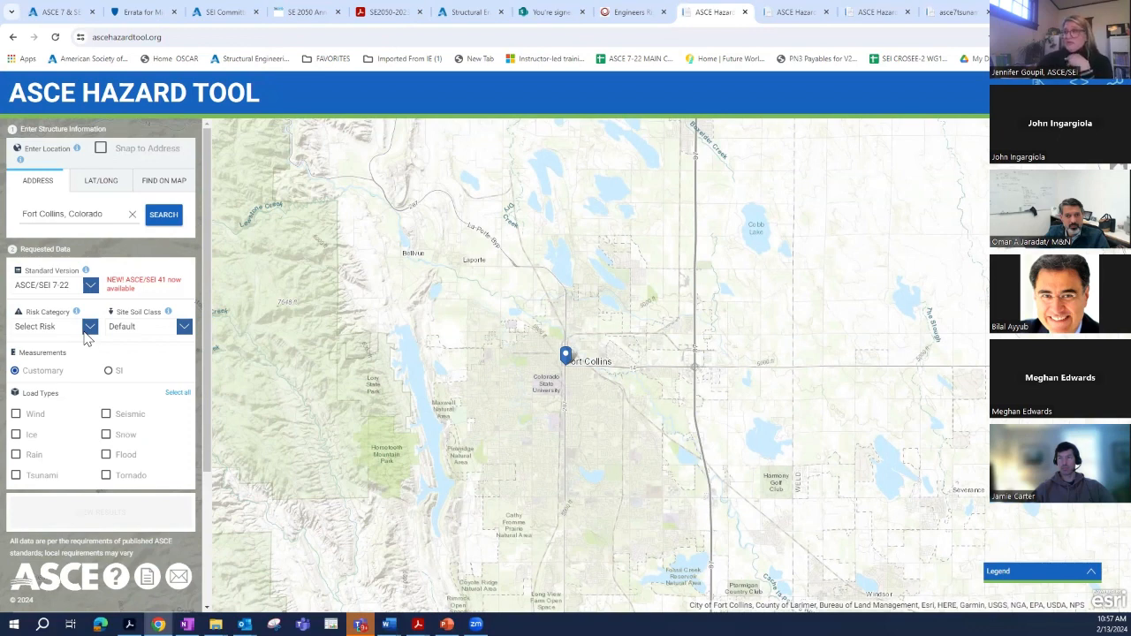
{"action": "left_click", "coordinate": [88, 329]}
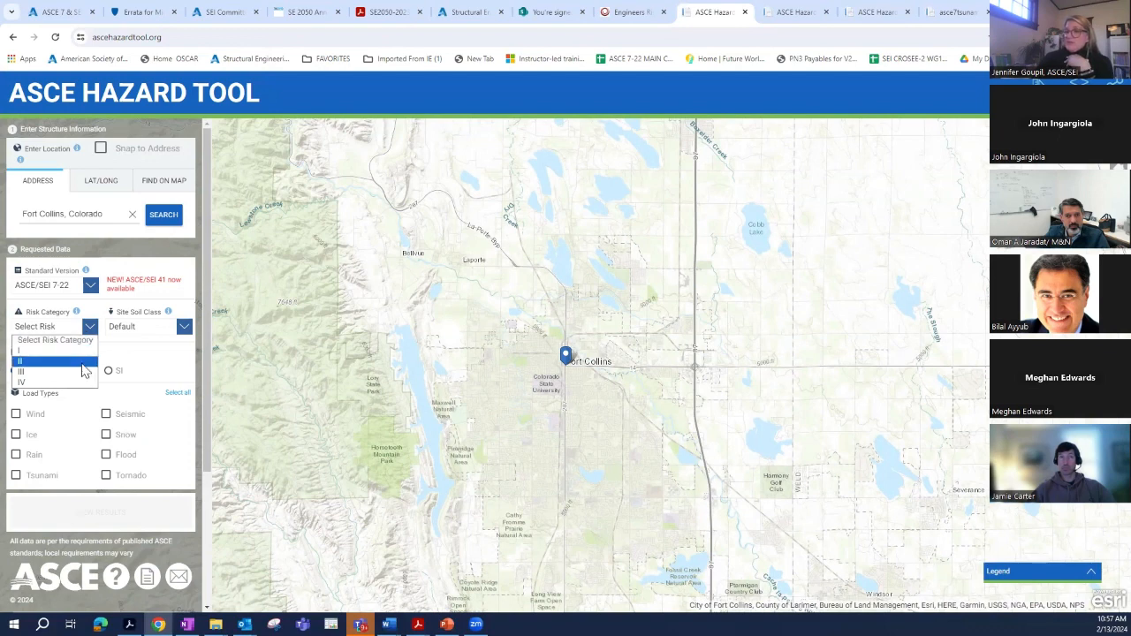
{"action": "left_click", "coordinate": [82, 362]}
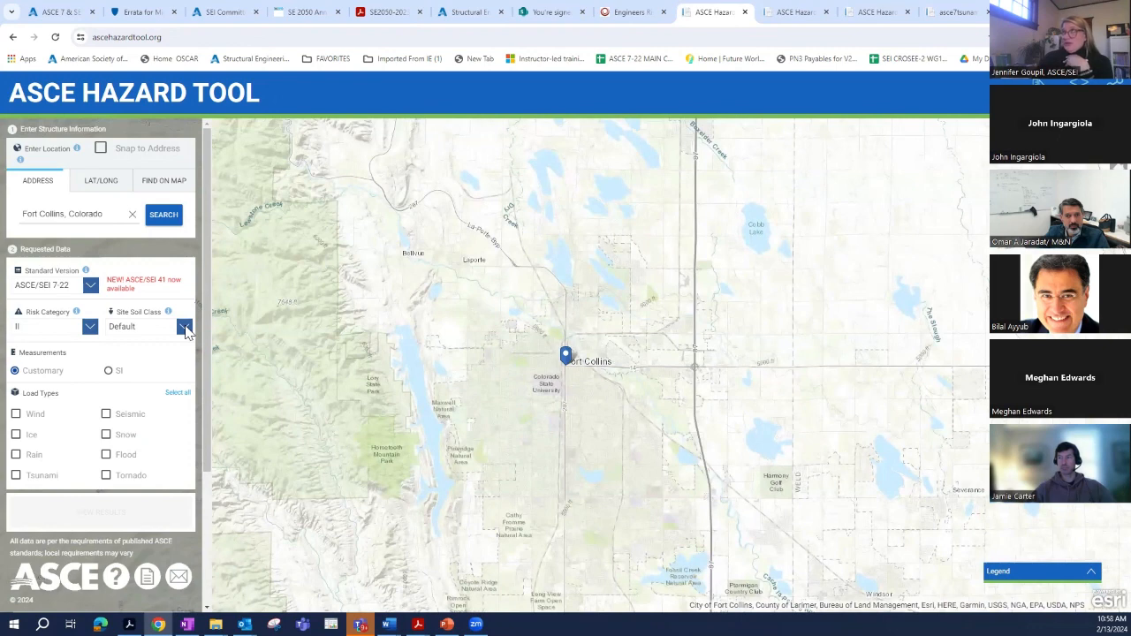
{"action": "left_click", "coordinate": [184, 328]}
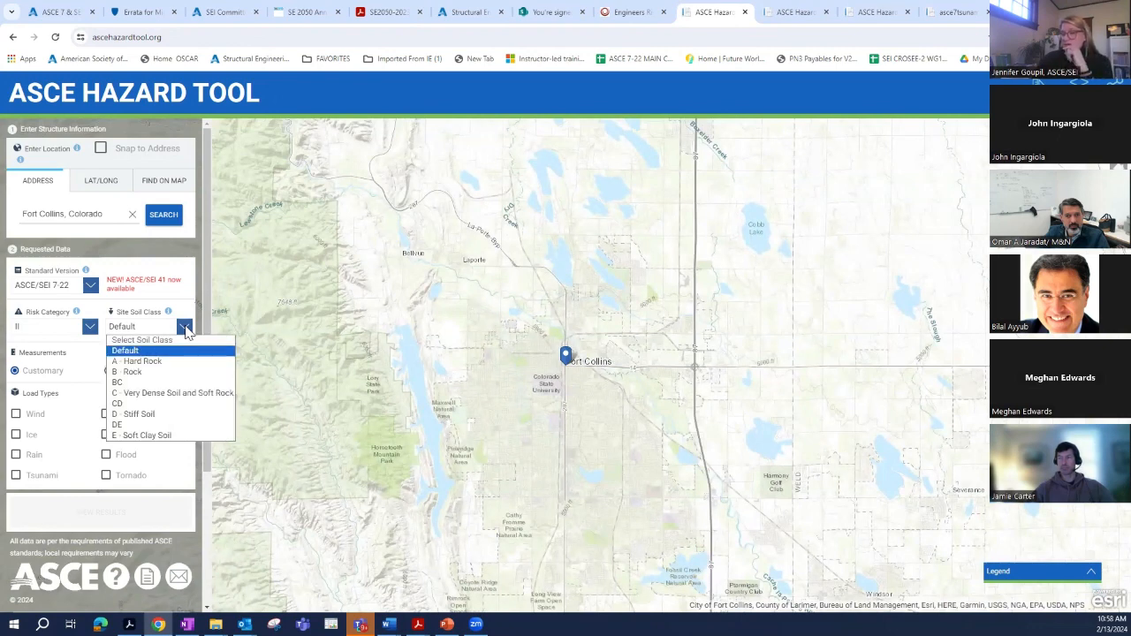
{"action": "left_click", "coordinate": [175, 354]}
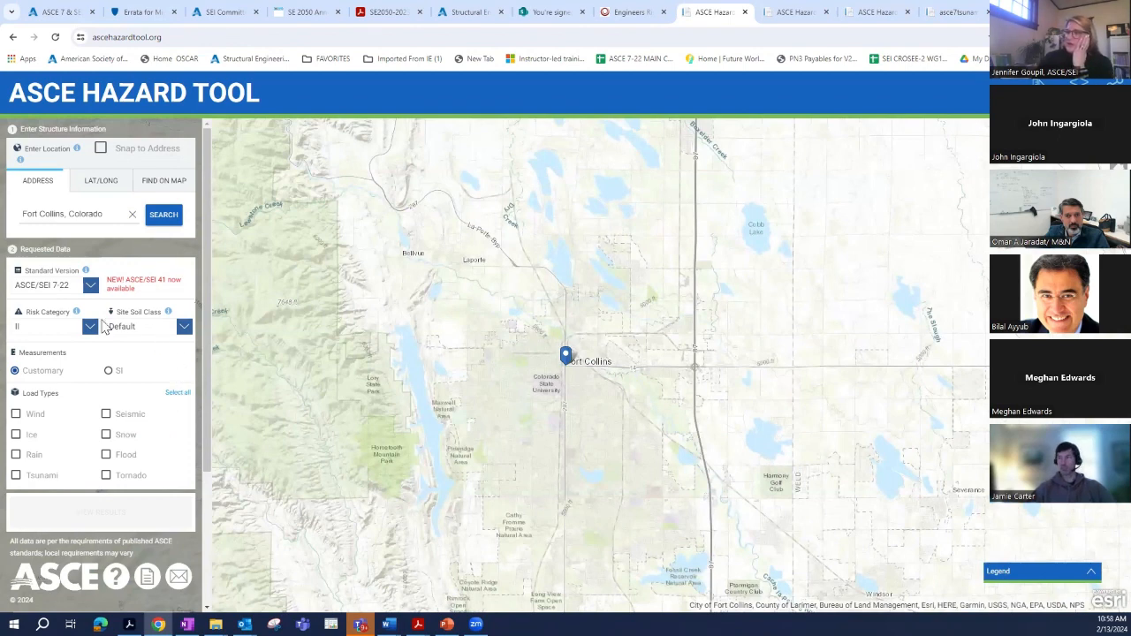
Step: Select all load types and generate the results, looking through the hazard list for the site
{"action": "left_click", "coordinate": [176, 393]}
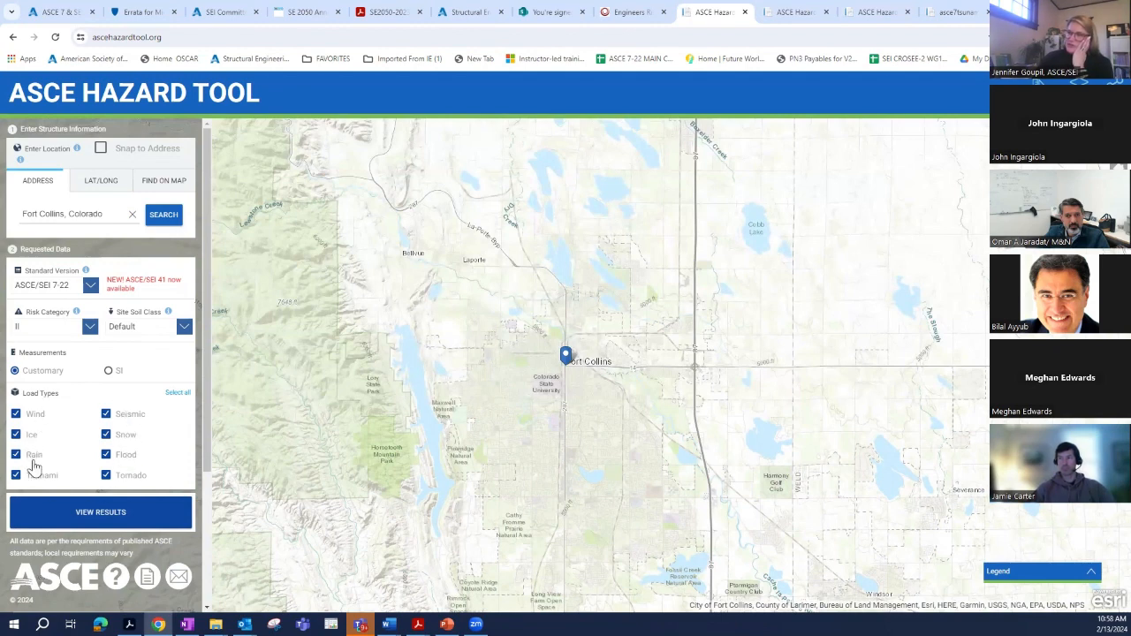
{"action": "left_click", "coordinate": [97, 513]}
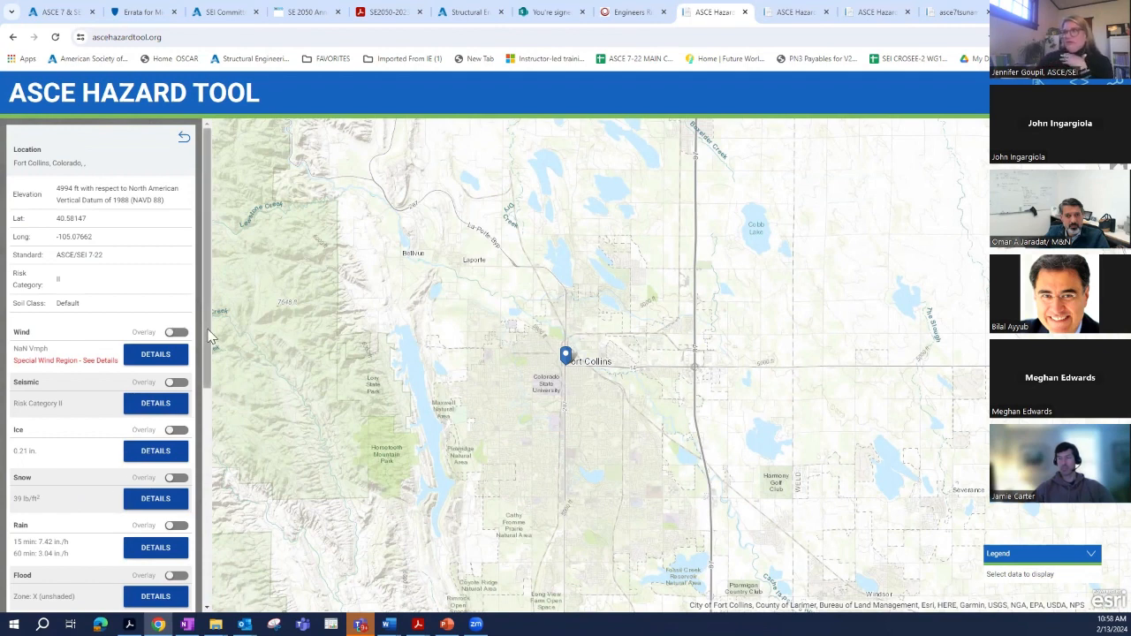
{"action": "scroll", "coordinate": [205, 363], "scroll_direction": "down", "scroll_amount": 1}
{"action": "scroll", "coordinate": [205, 362], "scroll_direction": "down", "scroll_amount": 2}
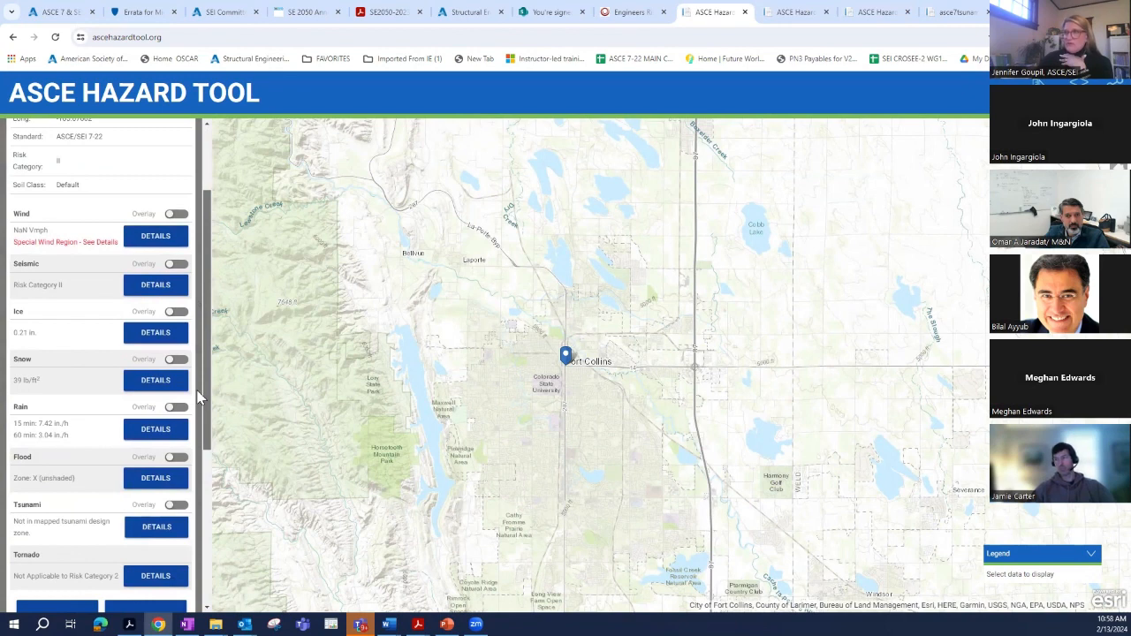
{"action": "scroll", "coordinate": [198, 398], "scroll_direction": "up", "scroll_amount": 3}
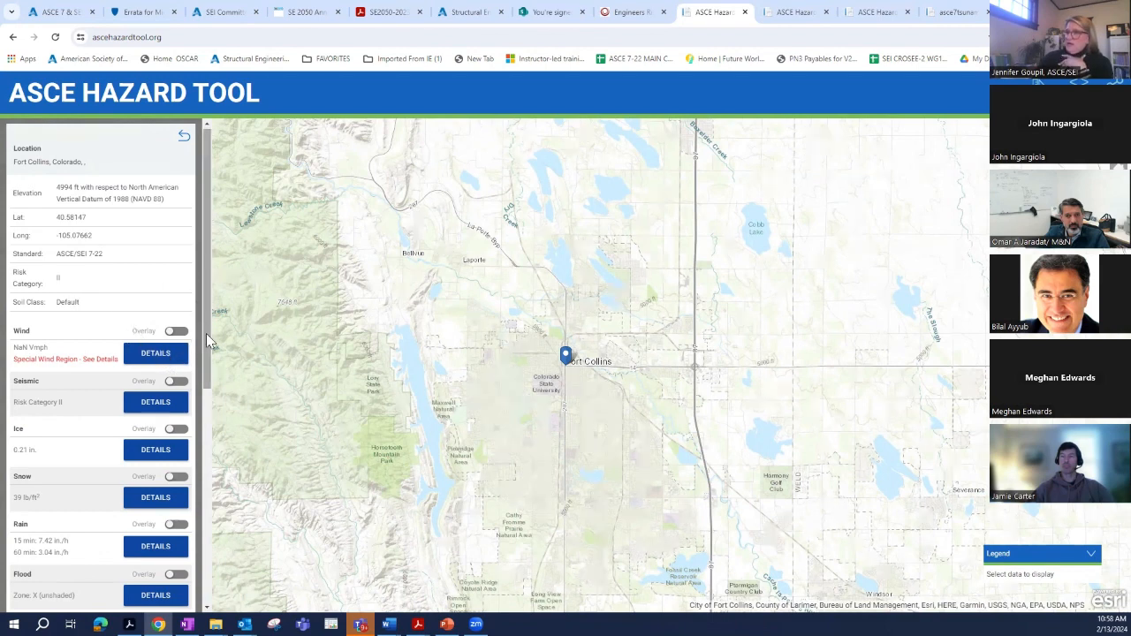
Step: Examine the wind details for the site, highlighting the wind speed value, and close them
{"action": "left_click_drag", "start_coordinate": [206, 333], "coordinate": [201, 421]}
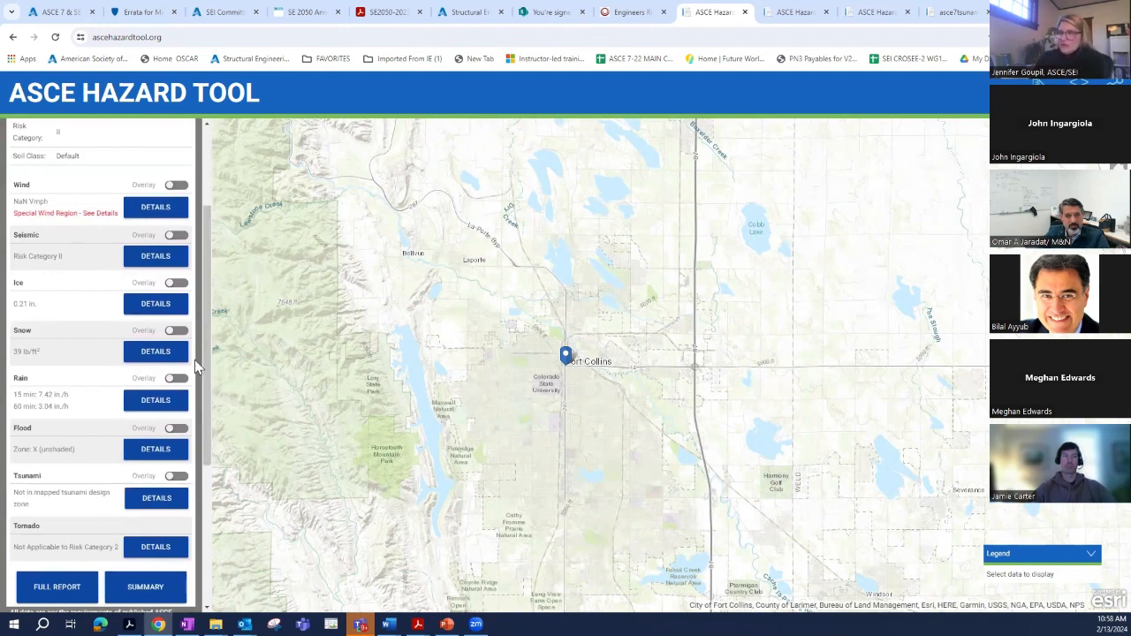
{"action": "left_click", "coordinate": [154, 207]}
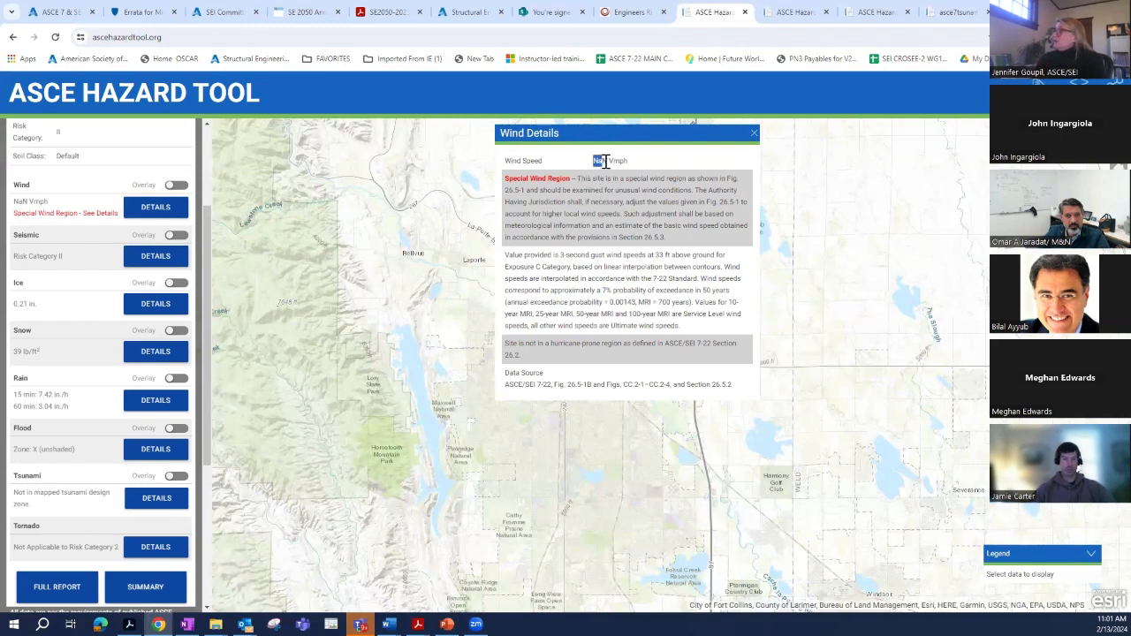
{"action": "left_click_drag", "start_coordinate": [605, 161], "coordinate": [608, 162]}
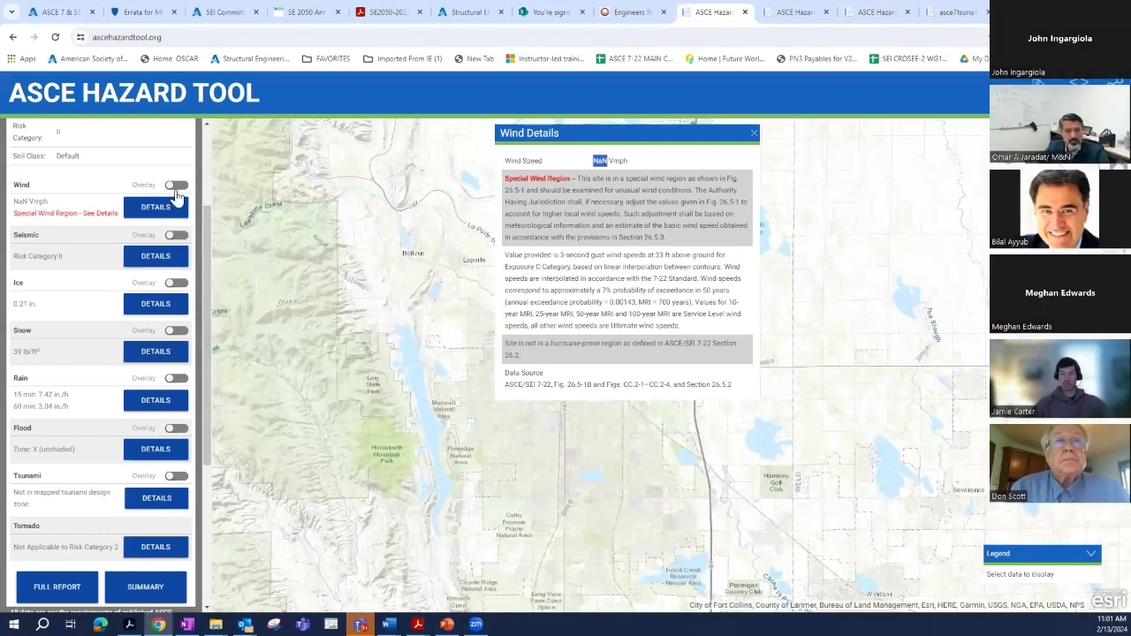
{"action": "left_click", "coordinate": [753, 132]}
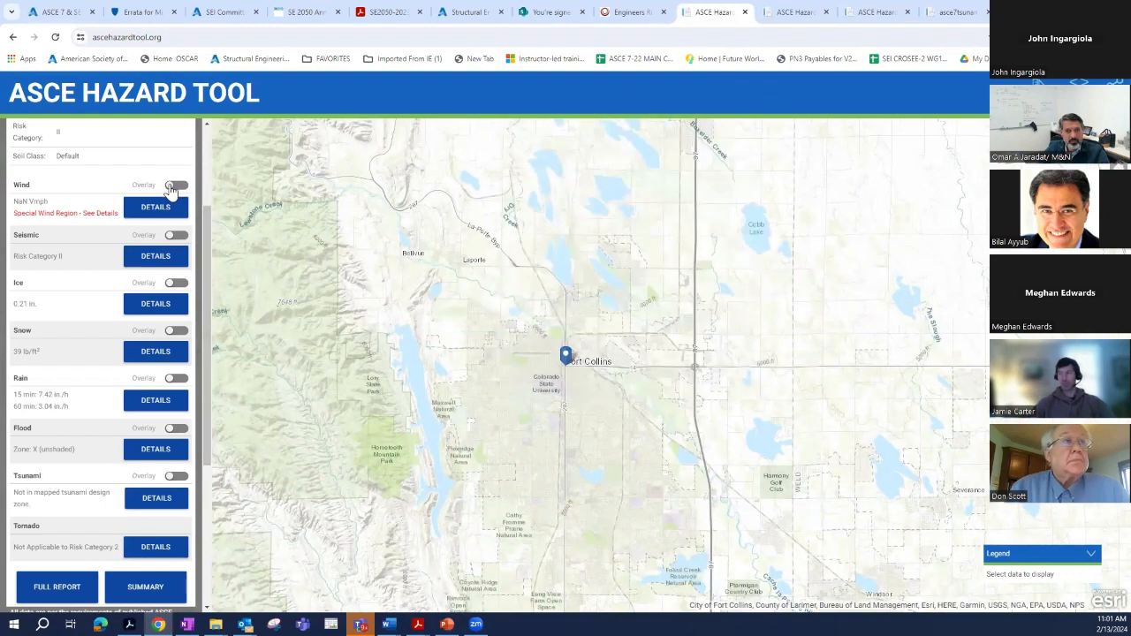
Step: Display the wind overlay on the map to examine the special wind regions around the site, and turn it off again
{"action": "left_click", "coordinate": [174, 186]}
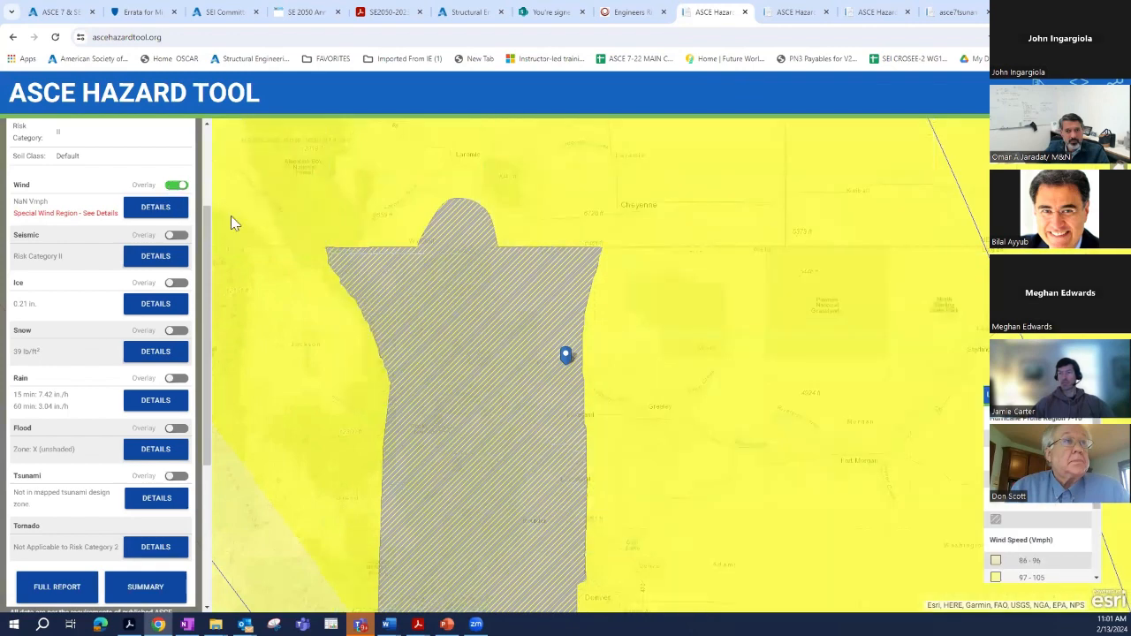
{"action": "scroll", "coordinate": [633, 333], "scroll_direction": "down", "scroll_amount": 2}
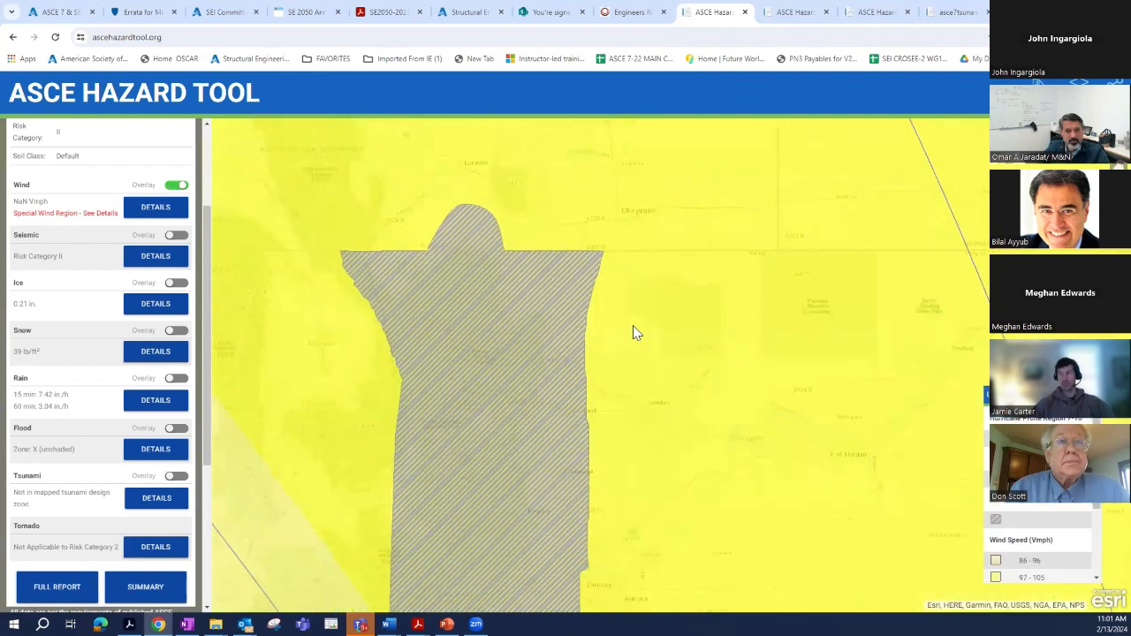
{"action": "scroll", "coordinate": [633, 332], "scroll_direction": "down", "scroll_amount": 1}
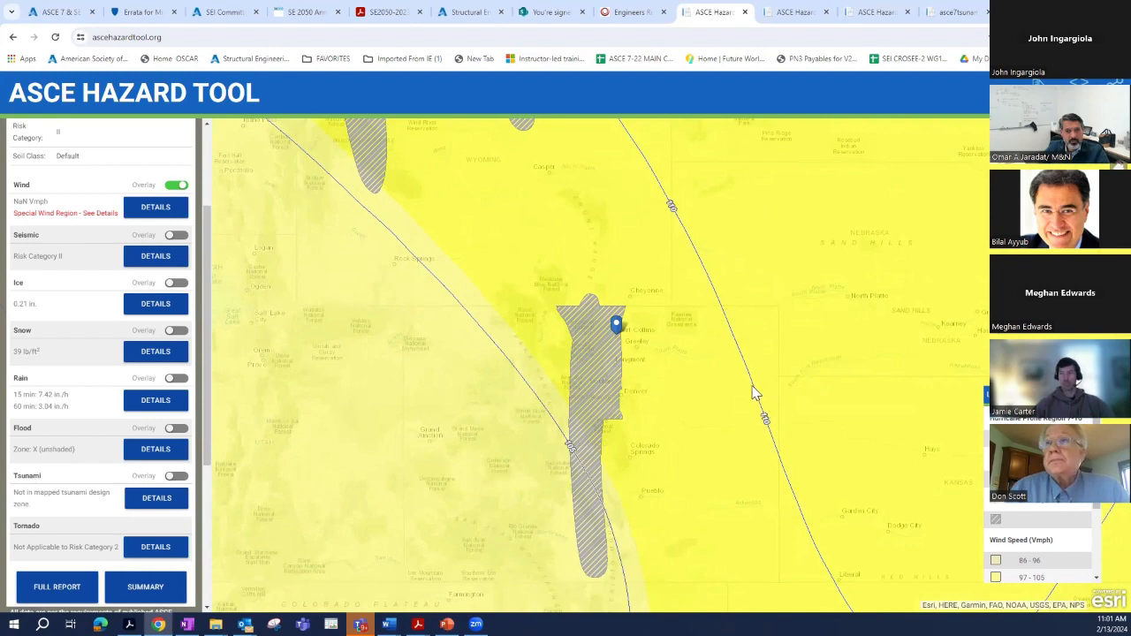
{"action": "scroll", "coordinate": [750, 397], "scroll_direction": "up", "scroll_amount": 2}
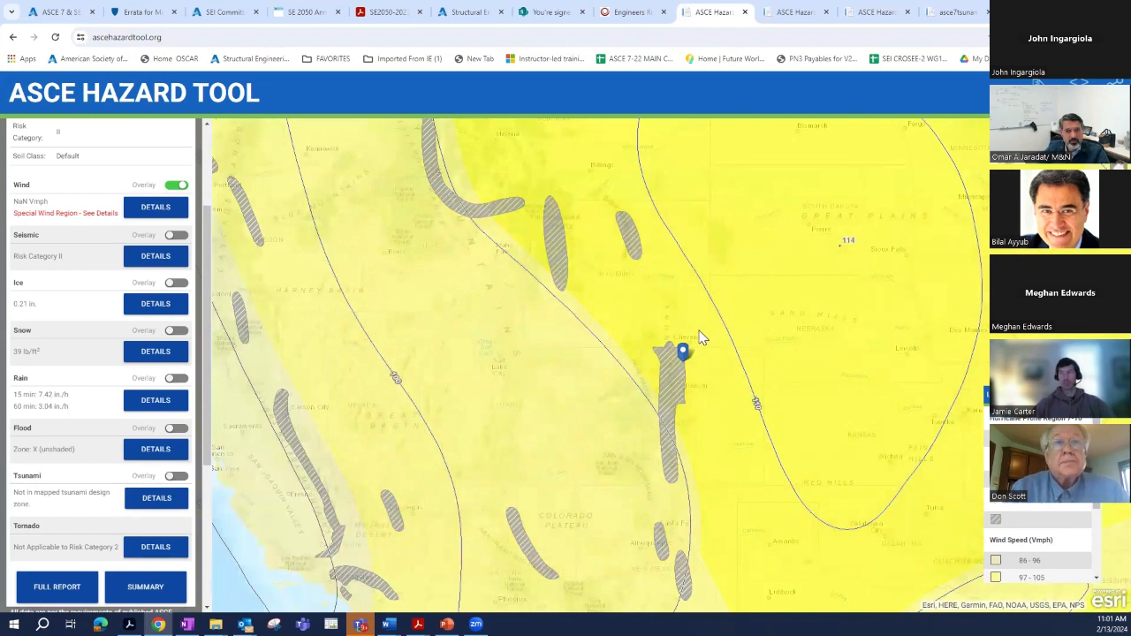
{"action": "scroll", "coordinate": [654, 364], "scroll_direction": "up", "scroll_amount": 3}
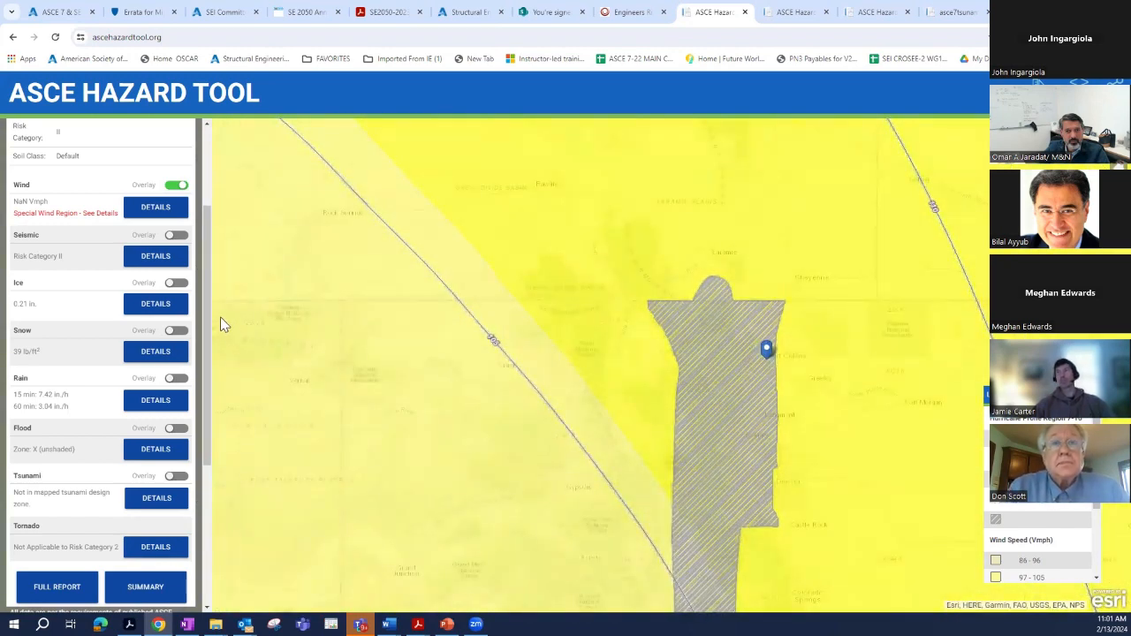
{"action": "left_click", "coordinate": [177, 187]}
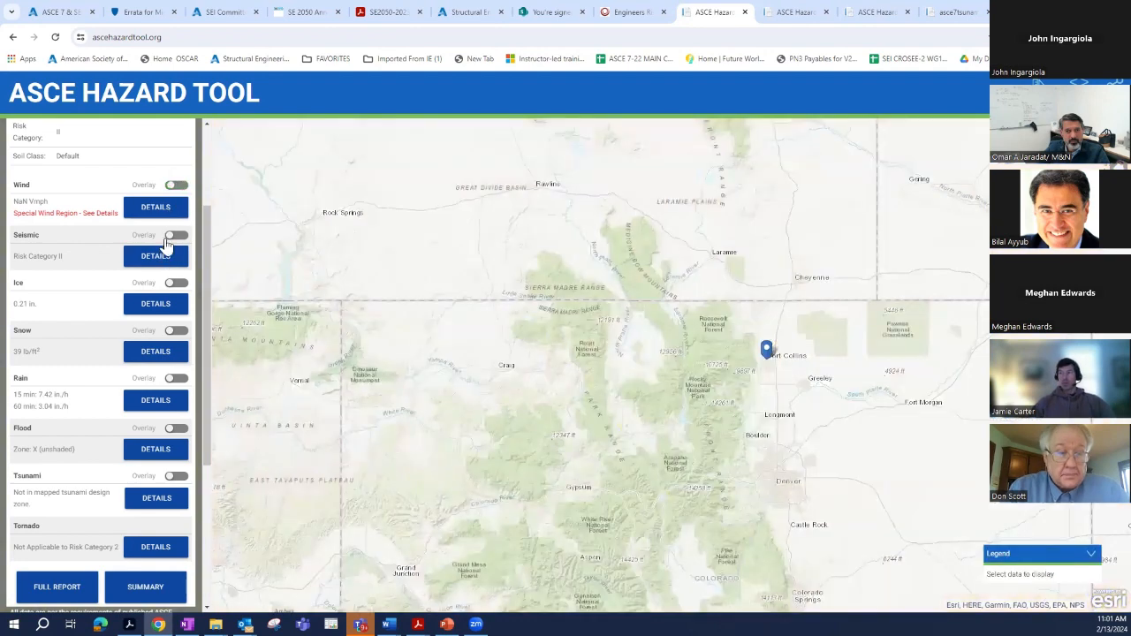
Step: Open the seismic details and review the parameters, multi-period and two-period spectra, and closing notes
{"action": "left_click", "coordinate": [157, 256]}
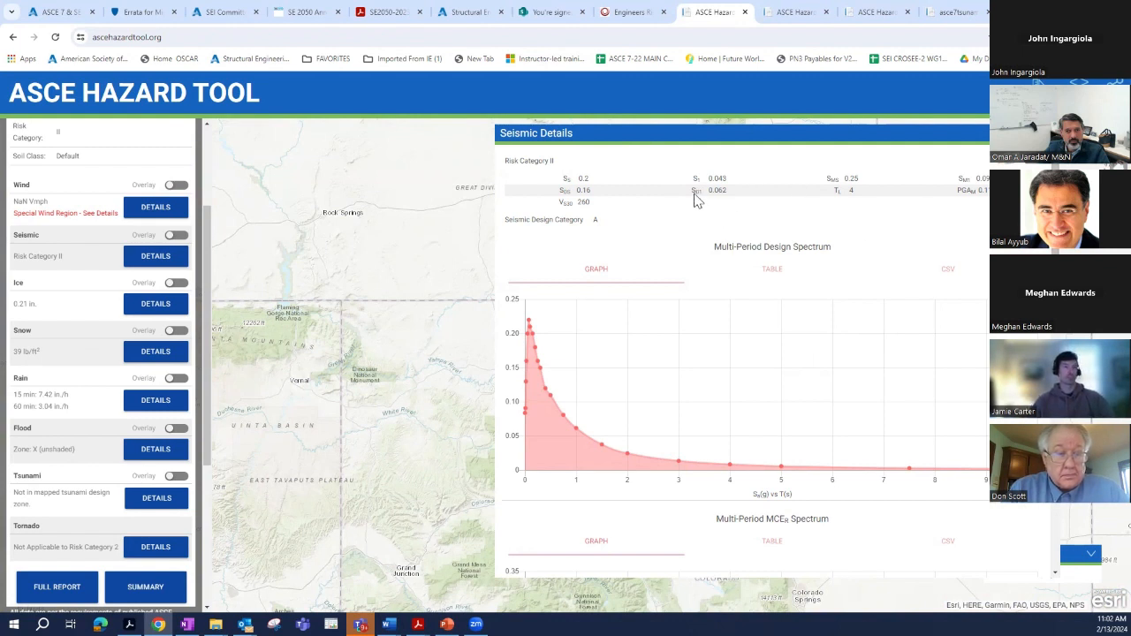
{"action": "scroll", "coordinate": [743, 353], "scroll_direction": "down", "scroll_amount": 1}
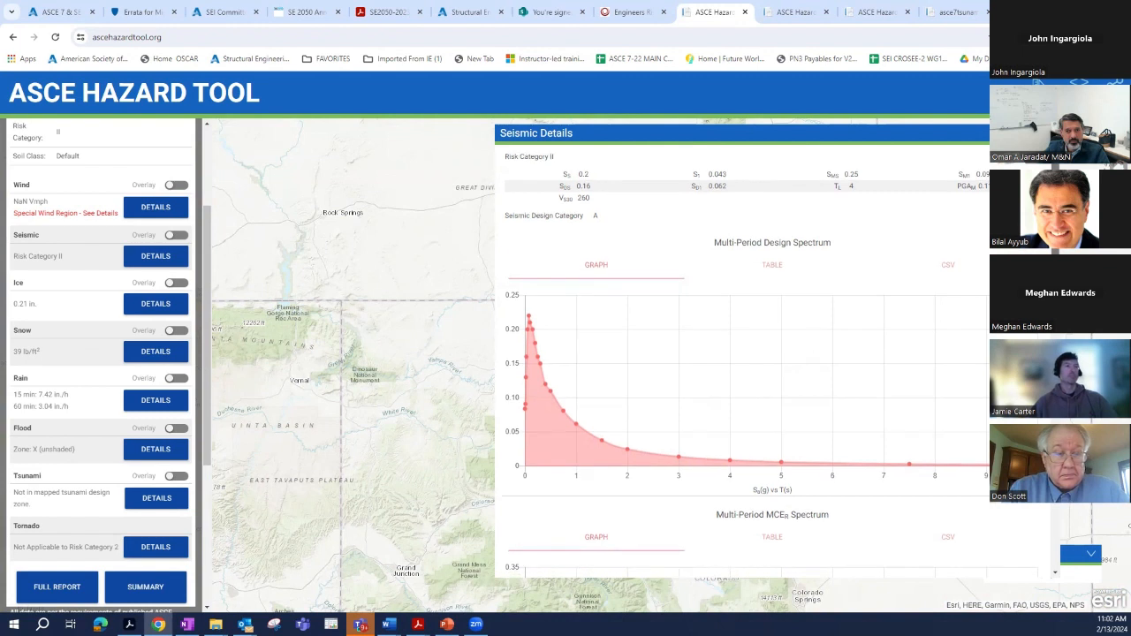
{"action": "scroll", "coordinate": [742, 353], "scroll_direction": "down", "scroll_amount": 3}
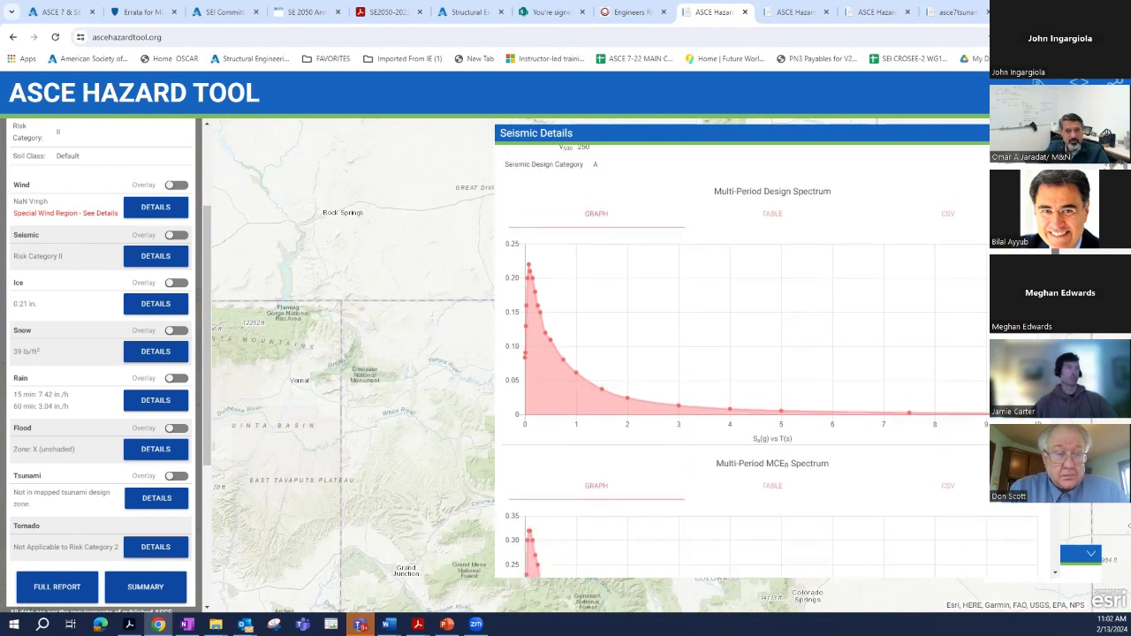
{"action": "scroll", "coordinate": [742, 354], "scroll_direction": "down", "scroll_amount": 1}
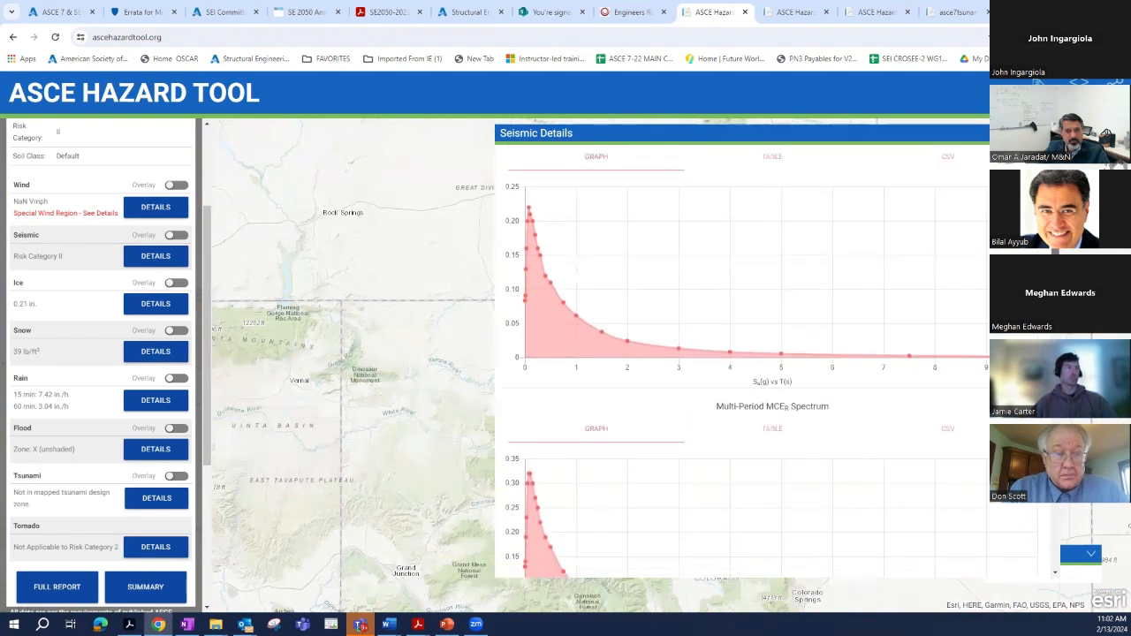
{"action": "scroll", "coordinate": [743, 353], "scroll_direction": "down", "scroll_amount": 5}
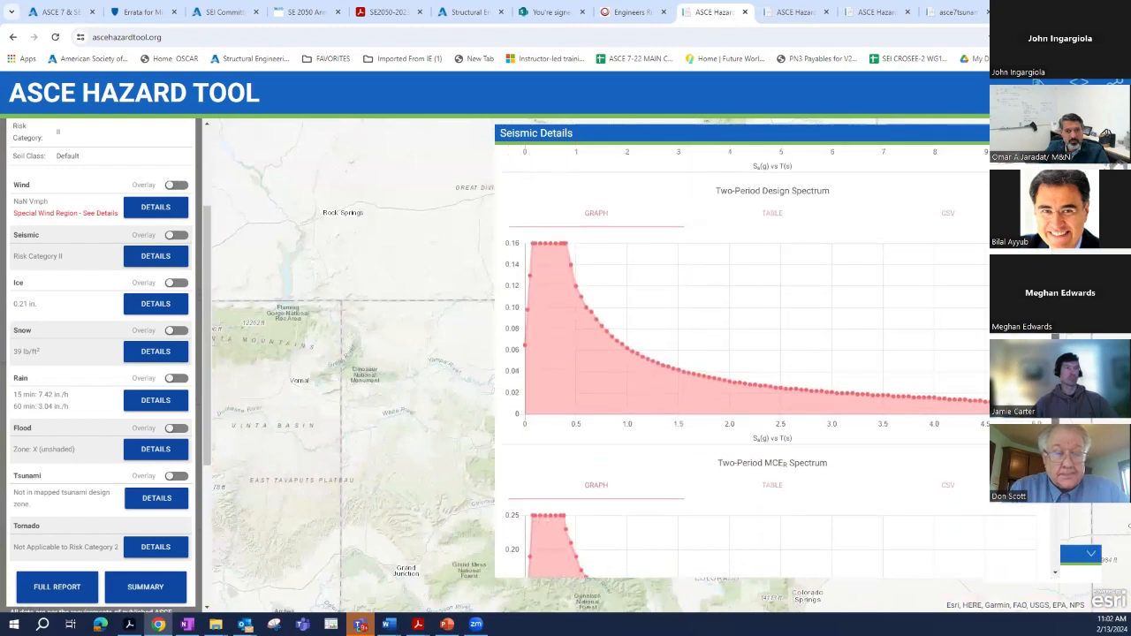
{"action": "scroll", "coordinate": [746, 353], "scroll_direction": "down", "scroll_amount": 2}
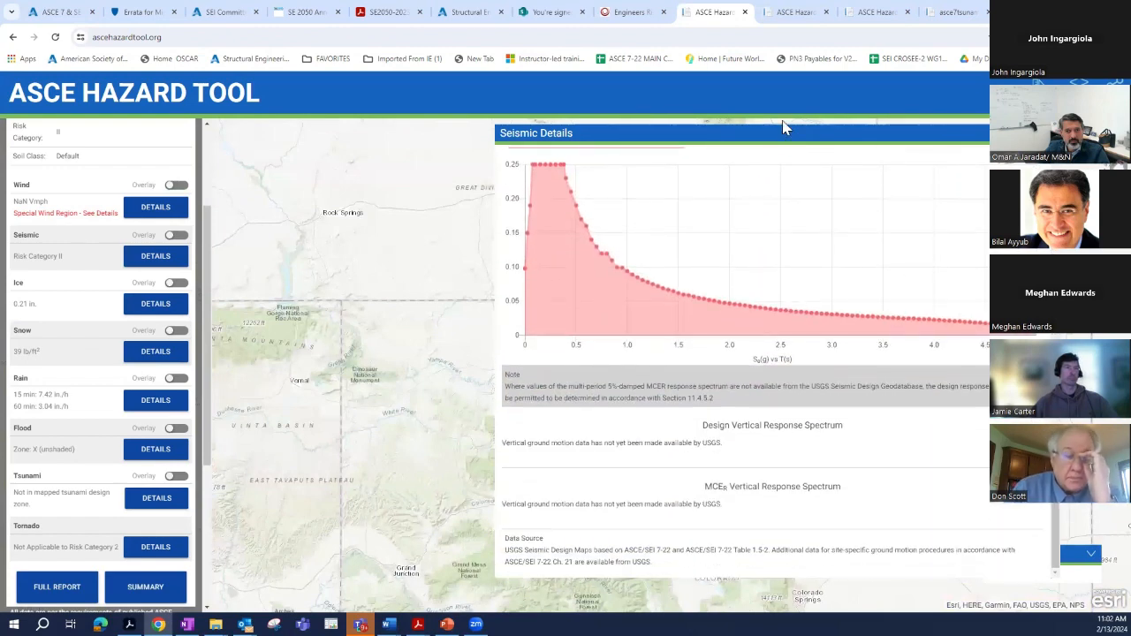
Step: Reposition the Seismic Details window to show it fully, highlight its data source text and close it
{"action": "left_click_drag", "start_coordinate": [757, 140], "coordinate": [650, 87]}
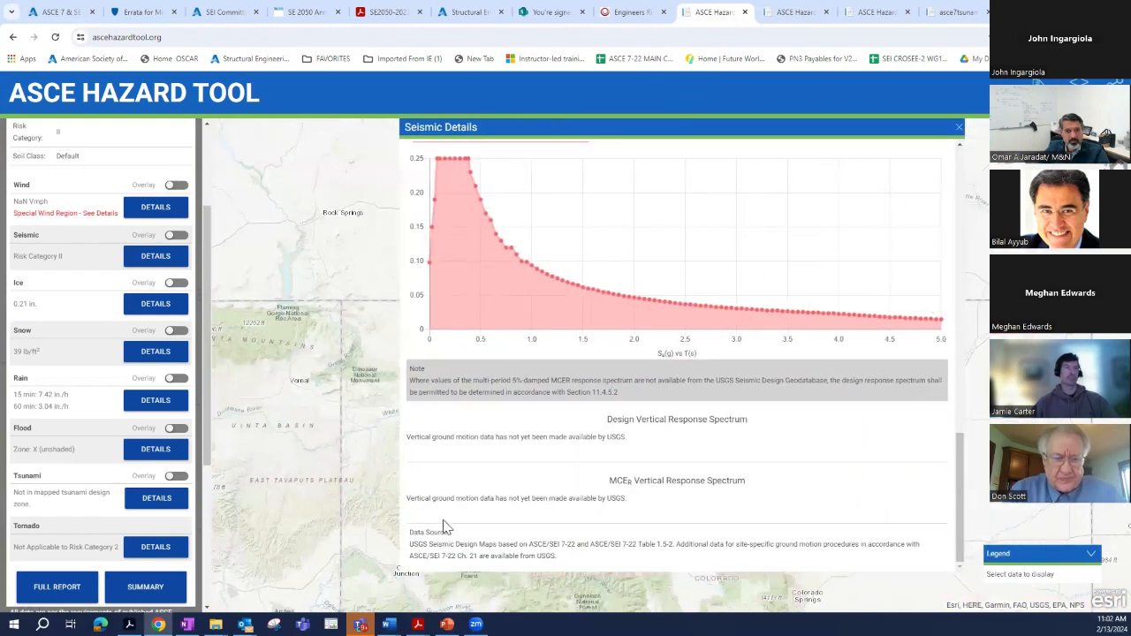
{"action": "left_click_drag", "start_coordinate": [413, 545], "coordinate": [584, 558]}
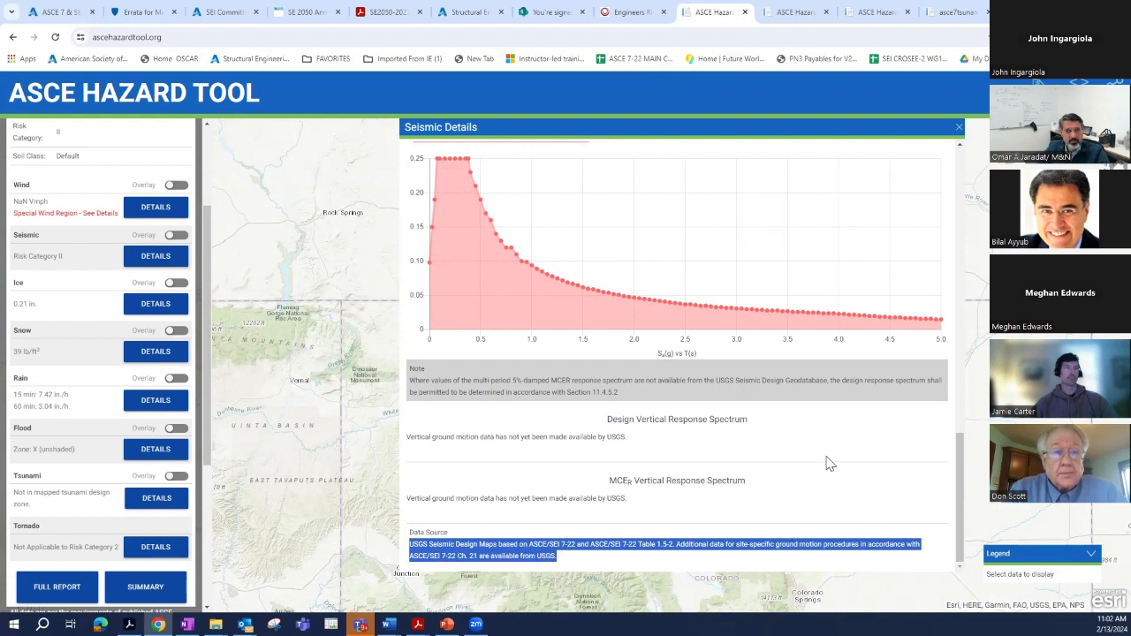
{"action": "left_click", "coordinate": [958, 129]}
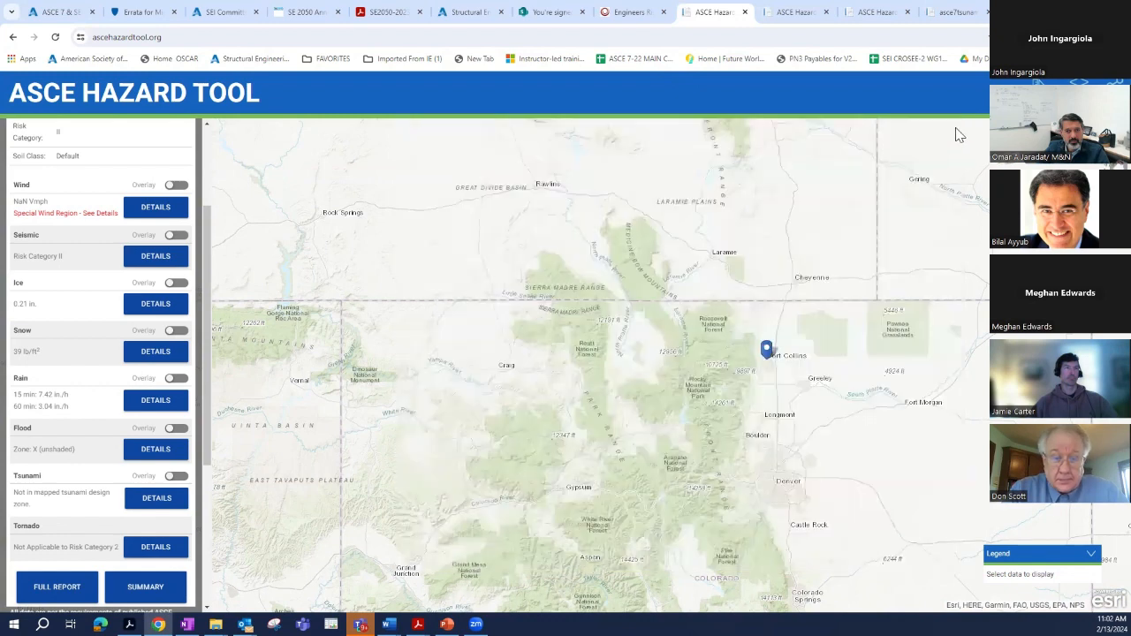
Step: Display the seismic overlay on the map to examine the hazard contours across the United States, and turn it off again
{"action": "left_click", "coordinate": [173, 237]}
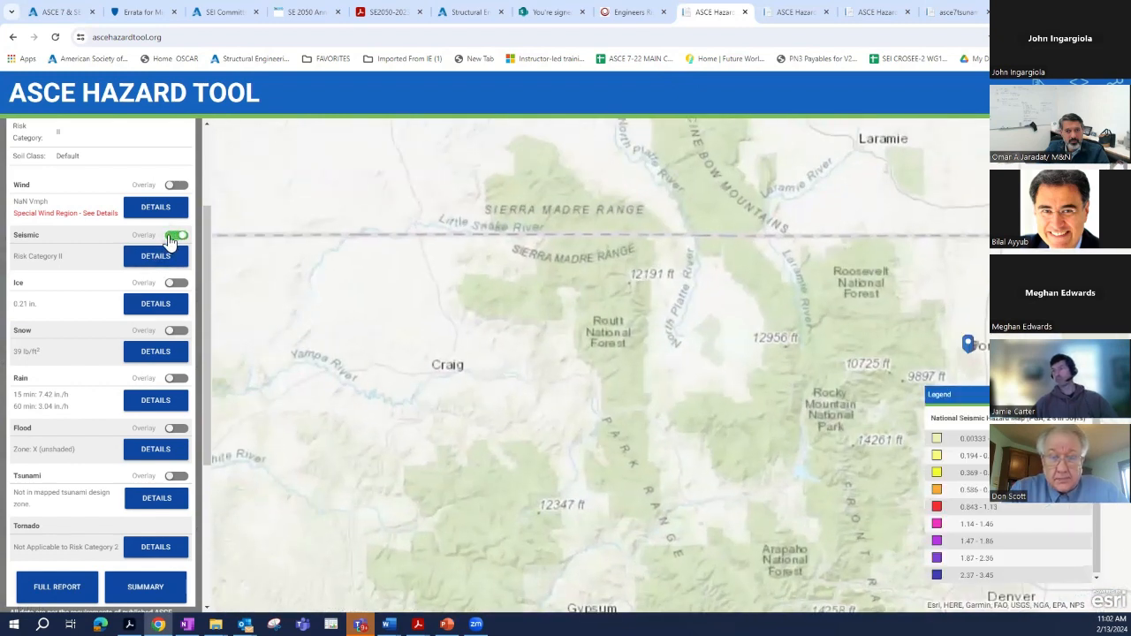
{"action": "scroll", "coordinate": [445, 347], "scroll_direction": "down", "scroll_amount": 3}
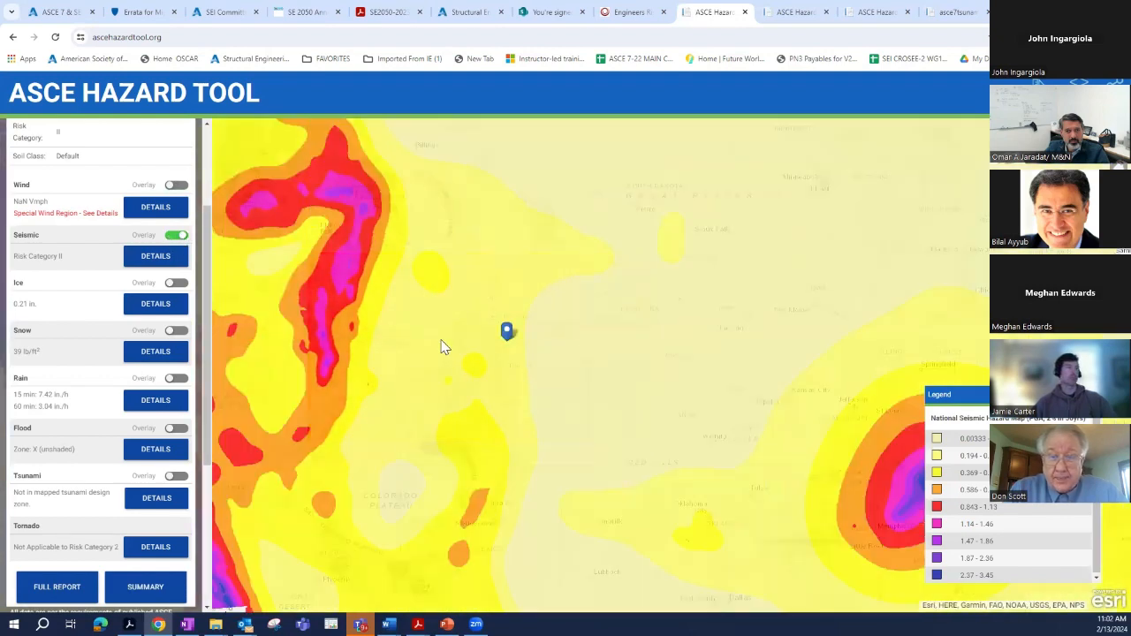
{"action": "scroll", "coordinate": [445, 347], "scroll_direction": "down", "scroll_amount": 1}
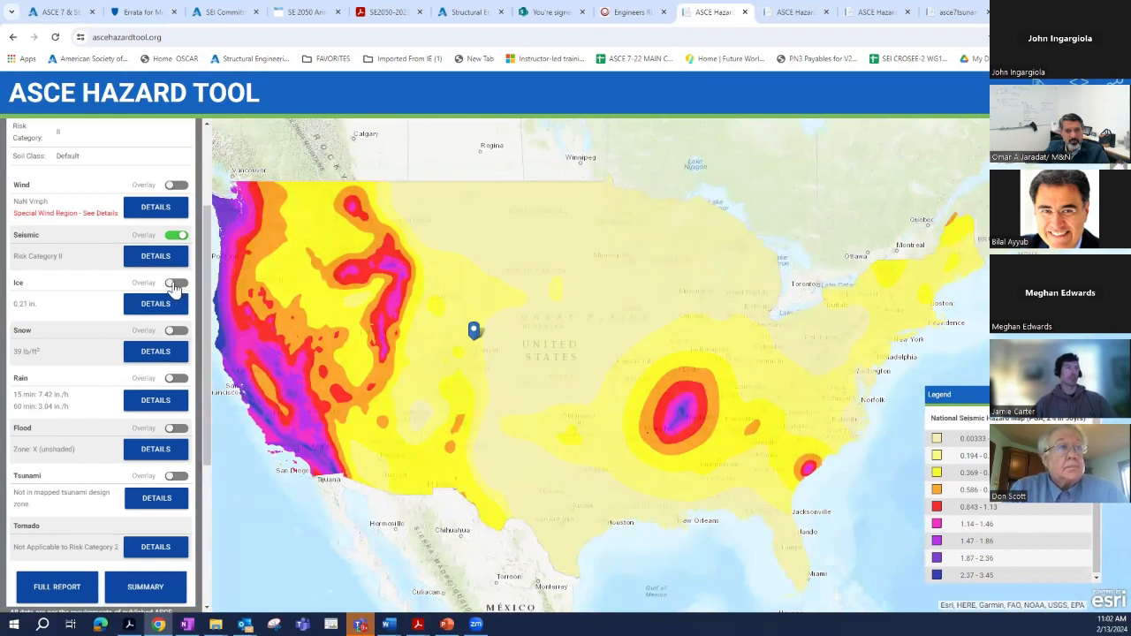
{"action": "left_click", "coordinate": [178, 237]}
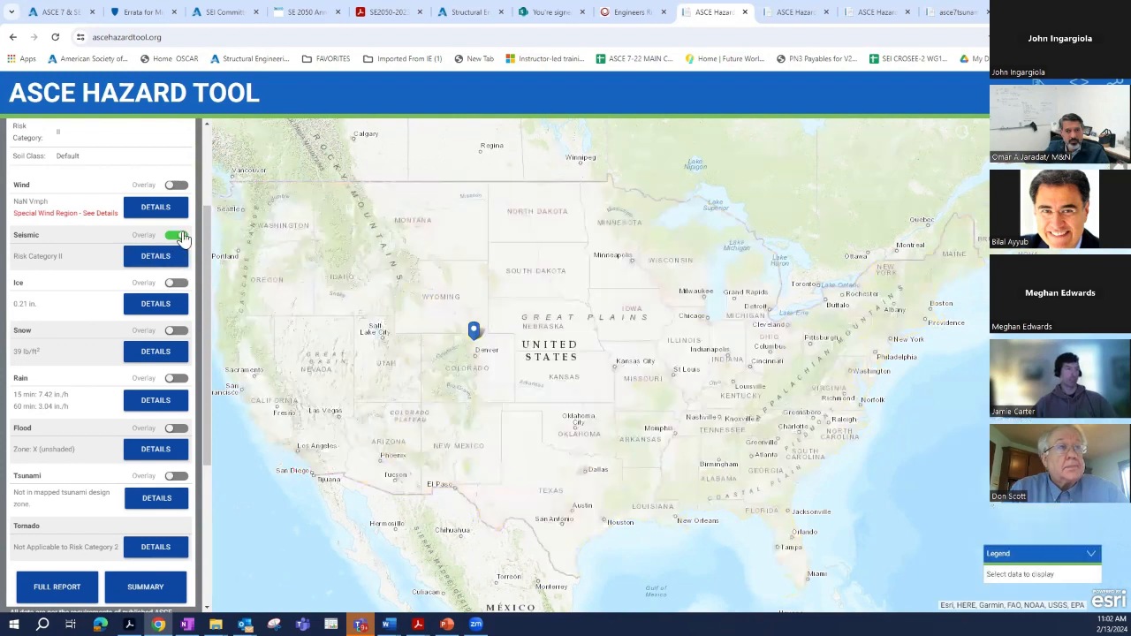
Step: Review the ice details and the snow details, highlighting the ground snow loads for IRC only, and close the window
{"action": "left_click", "coordinate": [176, 304]}
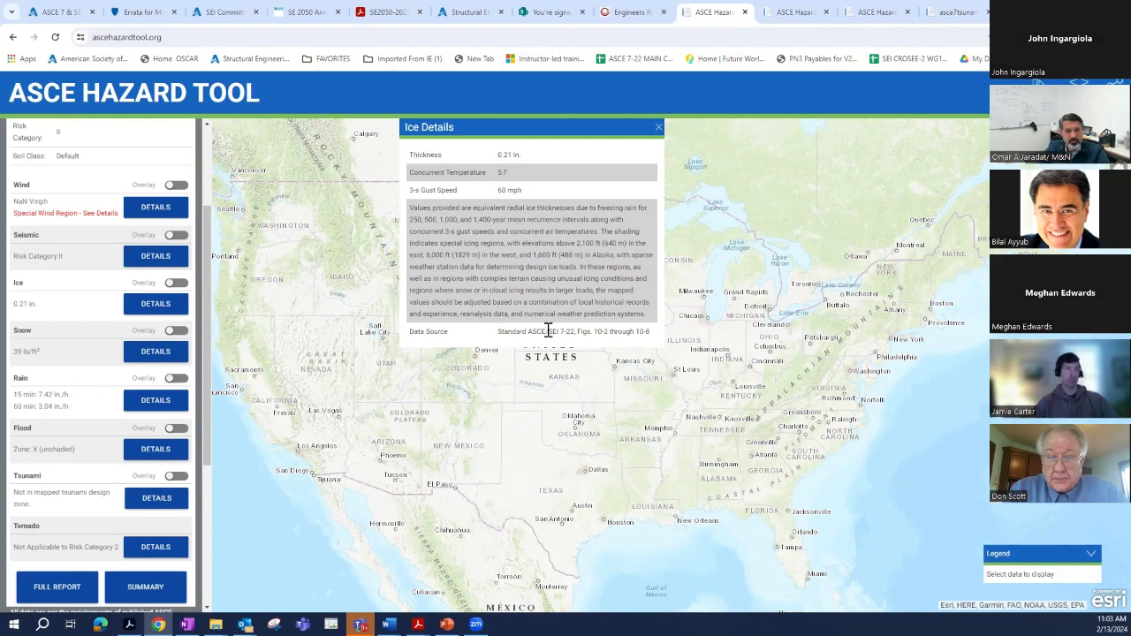
{"action": "left_click", "coordinate": [155, 353]}
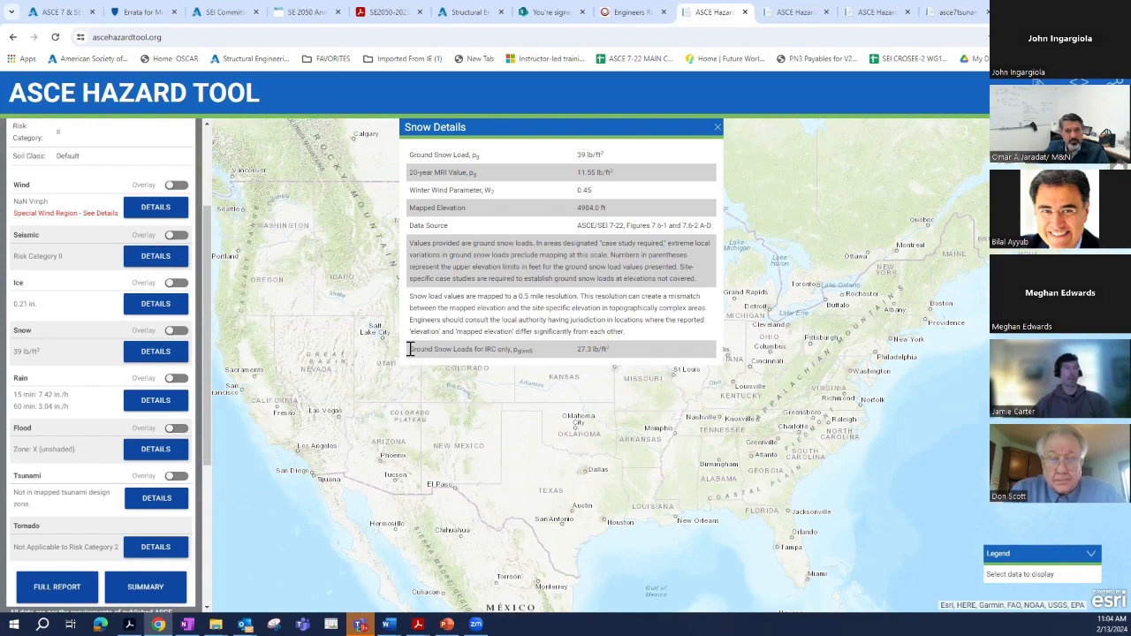
{"action": "left_click_drag", "start_coordinate": [412, 350], "coordinate": [619, 364]}
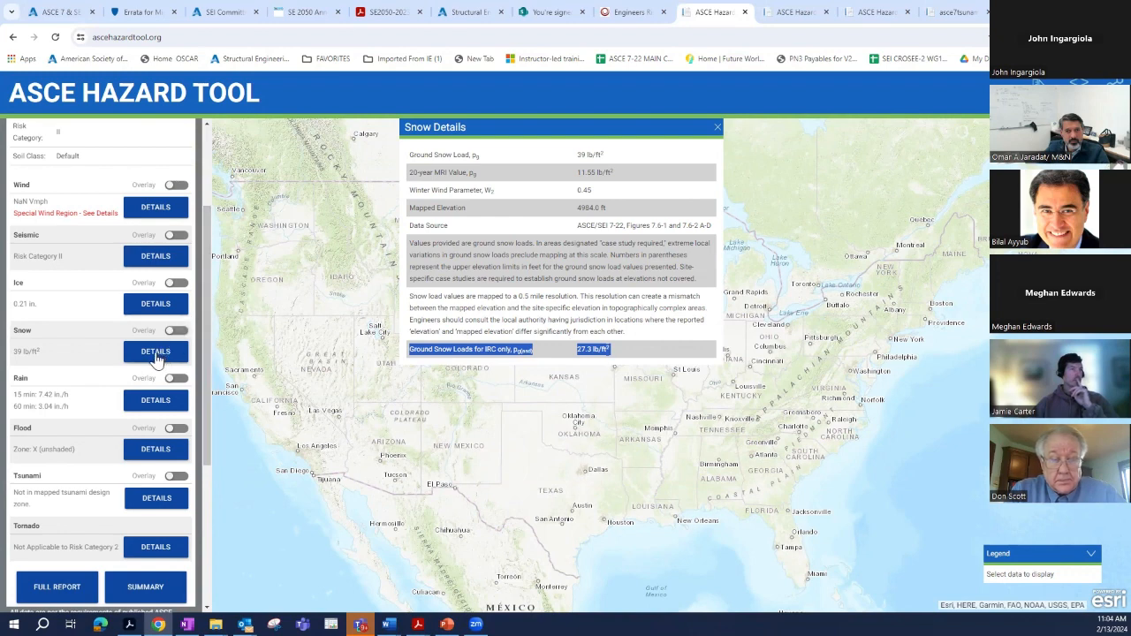
{"action": "left_click", "coordinate": [720, 124]}
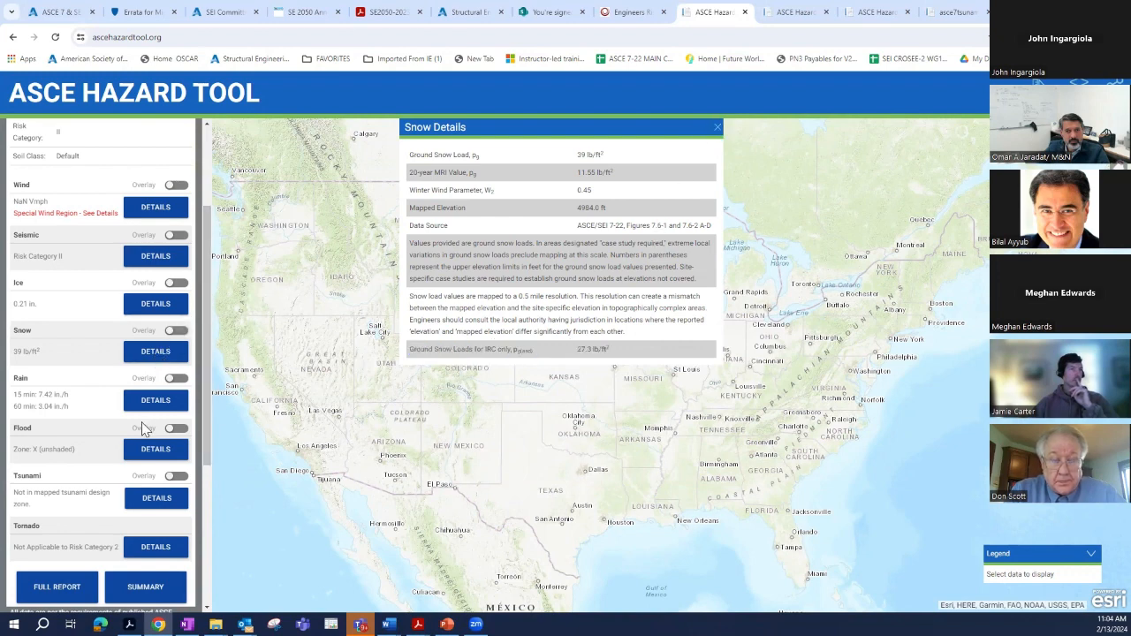
{"action": "left_click", "coordinate": [717, 127]}
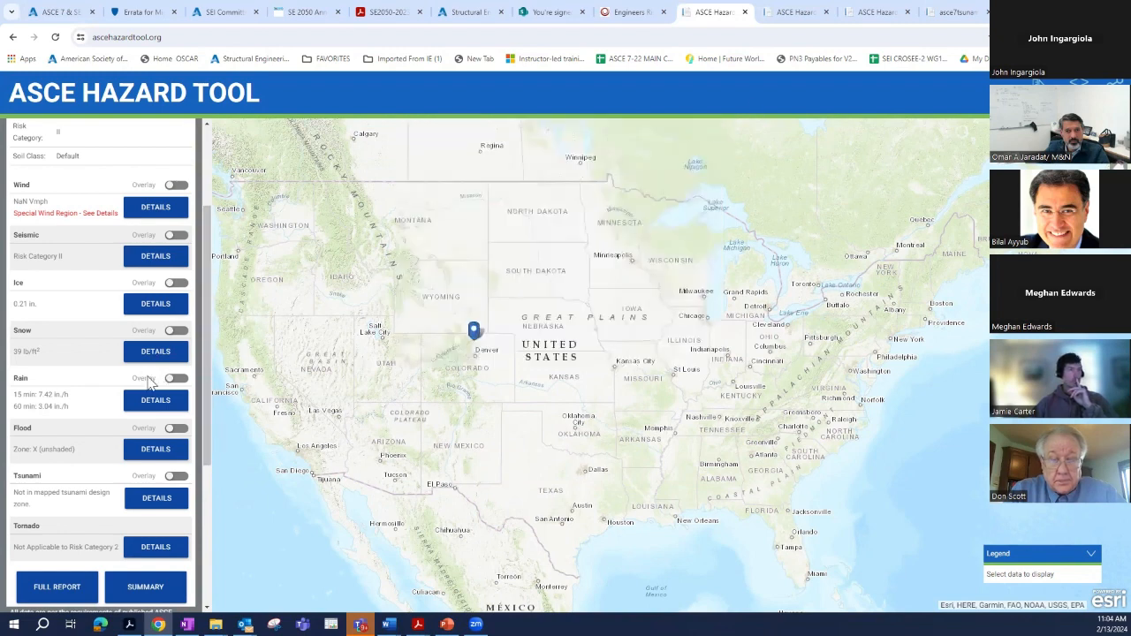
Step: Review the rain details and display the rain overlay to examine precipitation across the United States and Alaska, closing the details window
{"action": "left_click", "coordinate": [156, 402]}
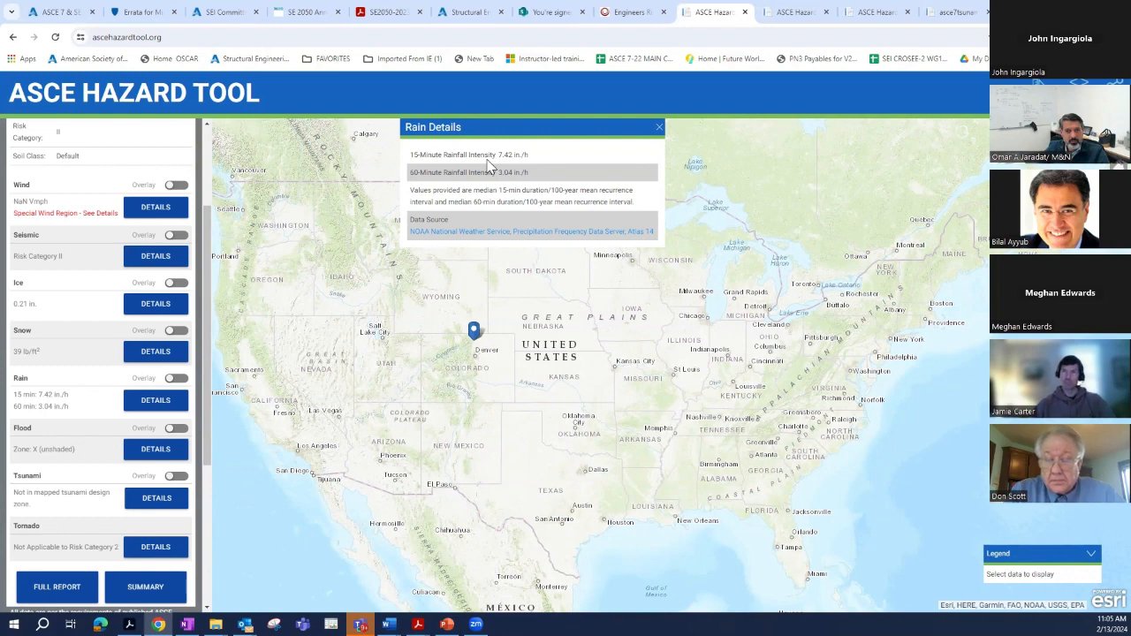
{"action": "left_click", "coordinate": [175, 378]}
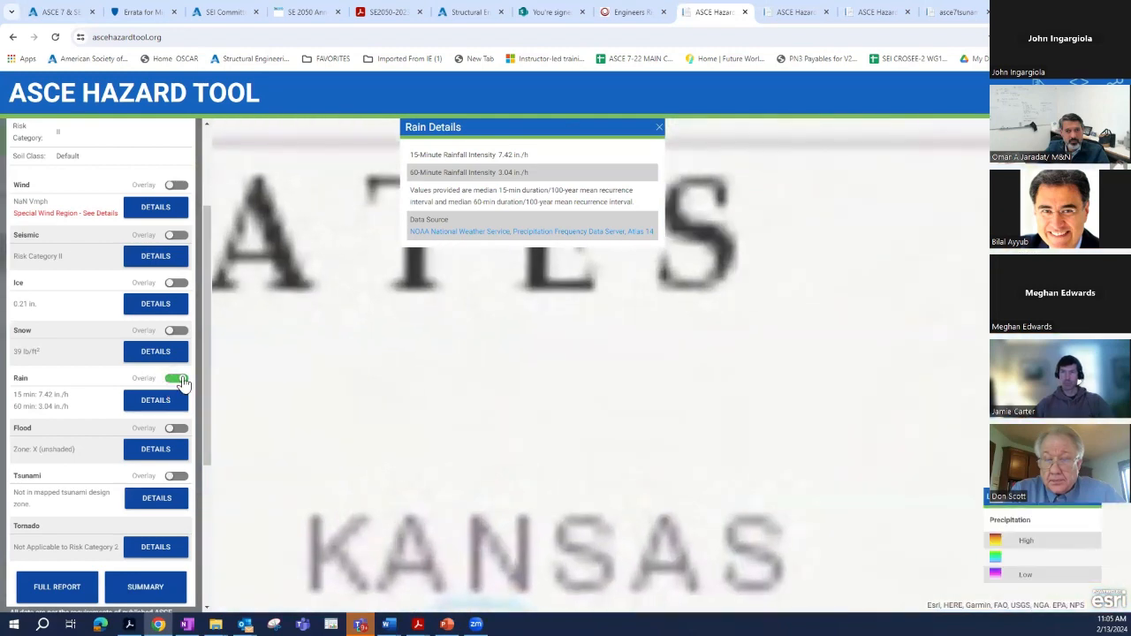
{"action": "scroll", "coordinate": [411, 345], "scroll_direction": "down", "scroll_amount": 3}
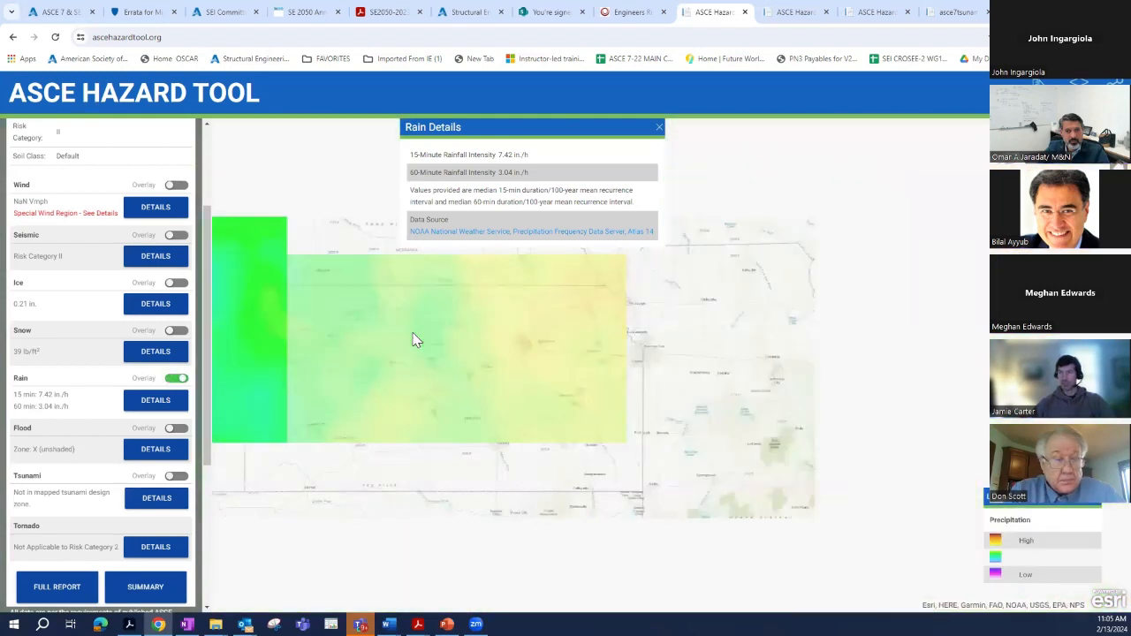
{"action": "scroll", "coordinate": [415, 341], "scroll_direction": "down", "scroll_amount": 3}
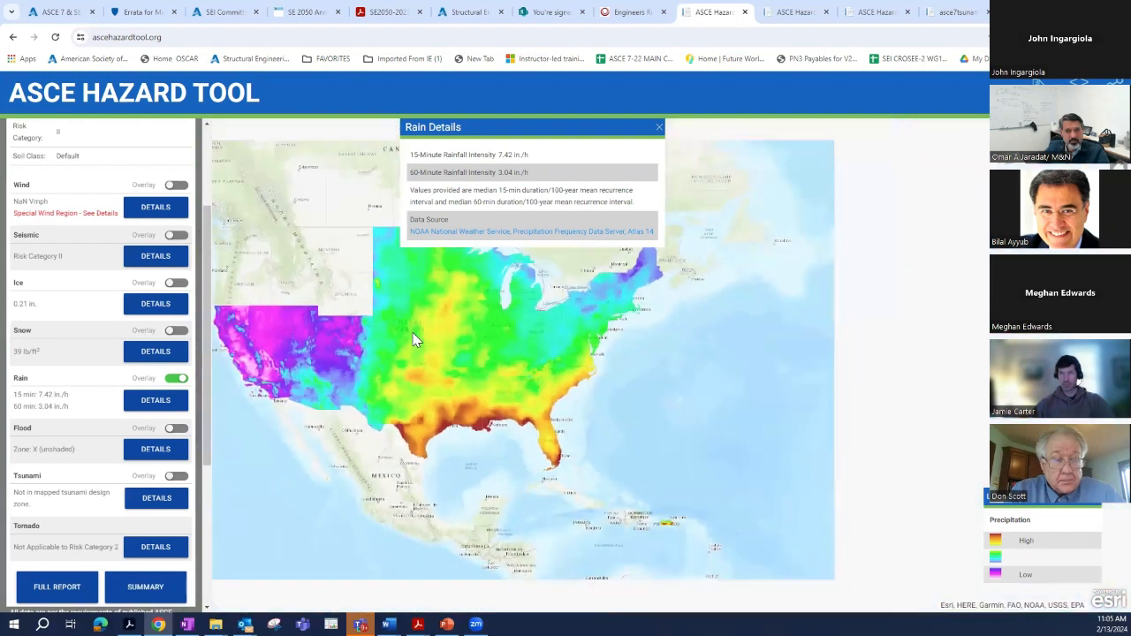
{"action": "left_click_drag", "start_coordinate": [436, 329], "coordinate": [598, 424]}
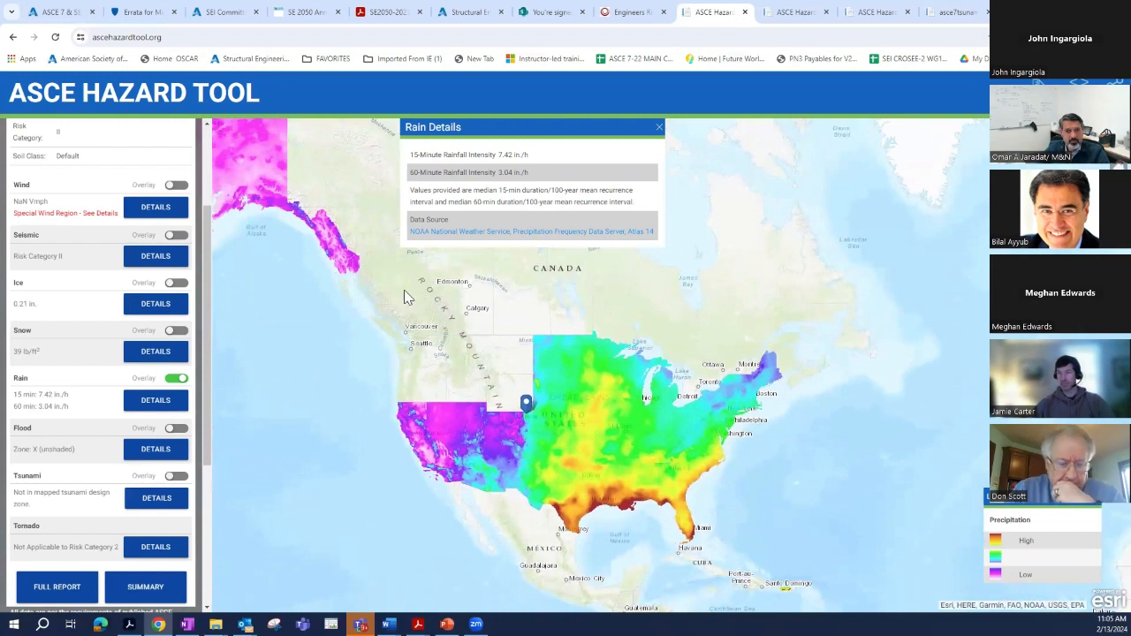
{"action": "left_click", "coordinate": [659, 128]}
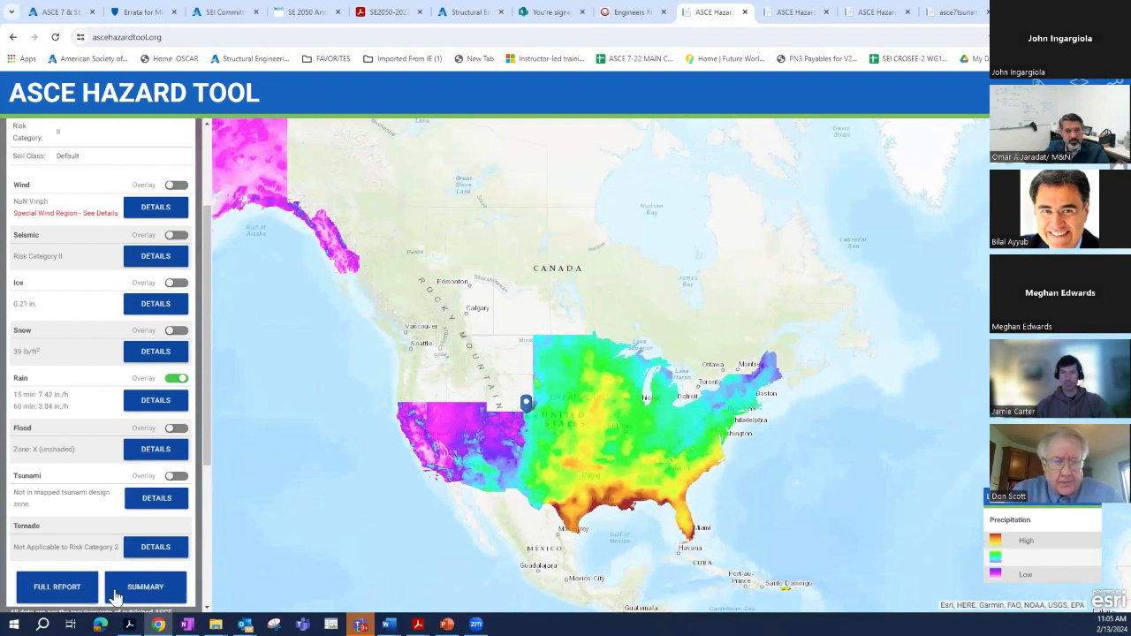
Step: Open the flood details for the site and turn off the rain overlay on the map
{"action": "left_click", "coordinate": [156, 450]}
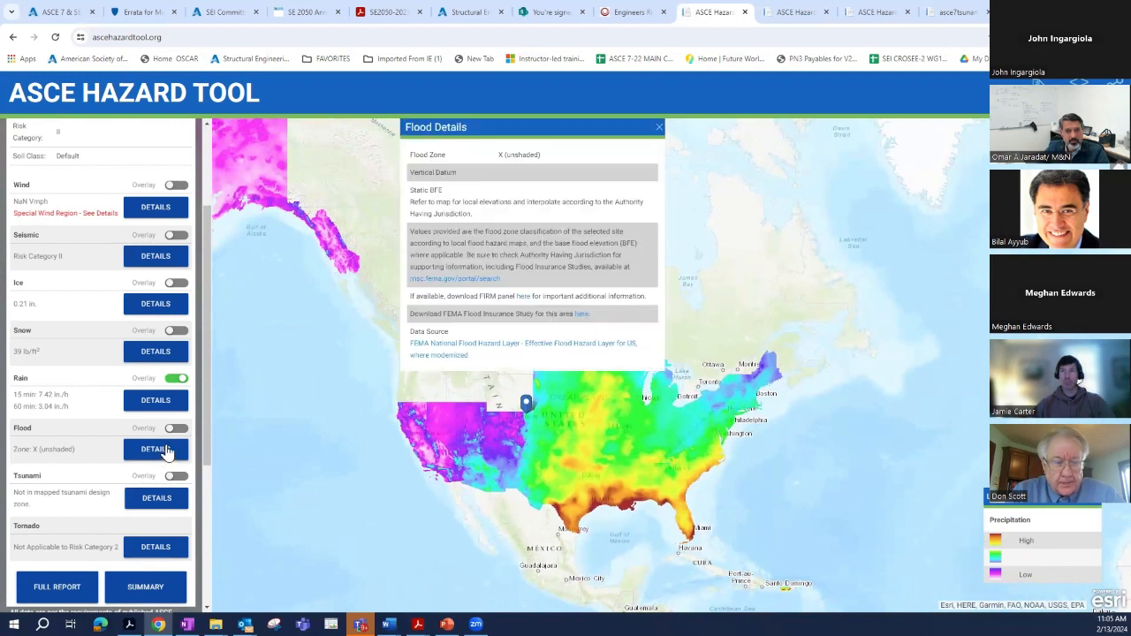
{"action": "left_click", "coordinate": [176, 379]}
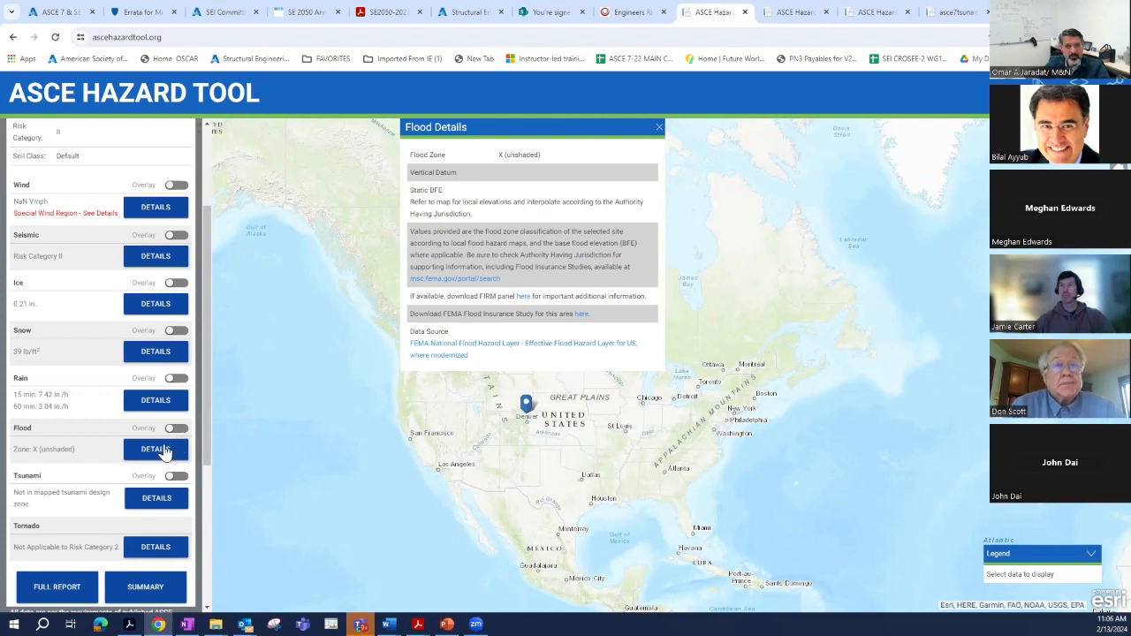
Step: Review the tsunami details and the tornado details for the site, closing each window
{"action": "scroll", "coordinate": [199, 450], "scroll_direction": "down", "scroll_amount": 3}
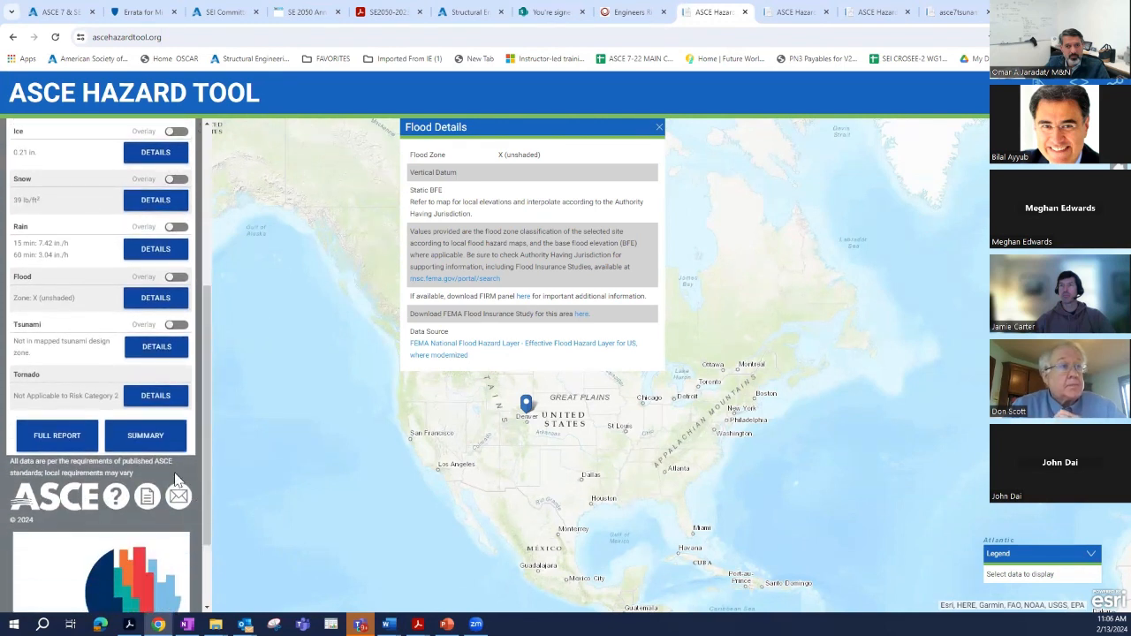
{"action": "left_click", "coordinate": [145, 355]}
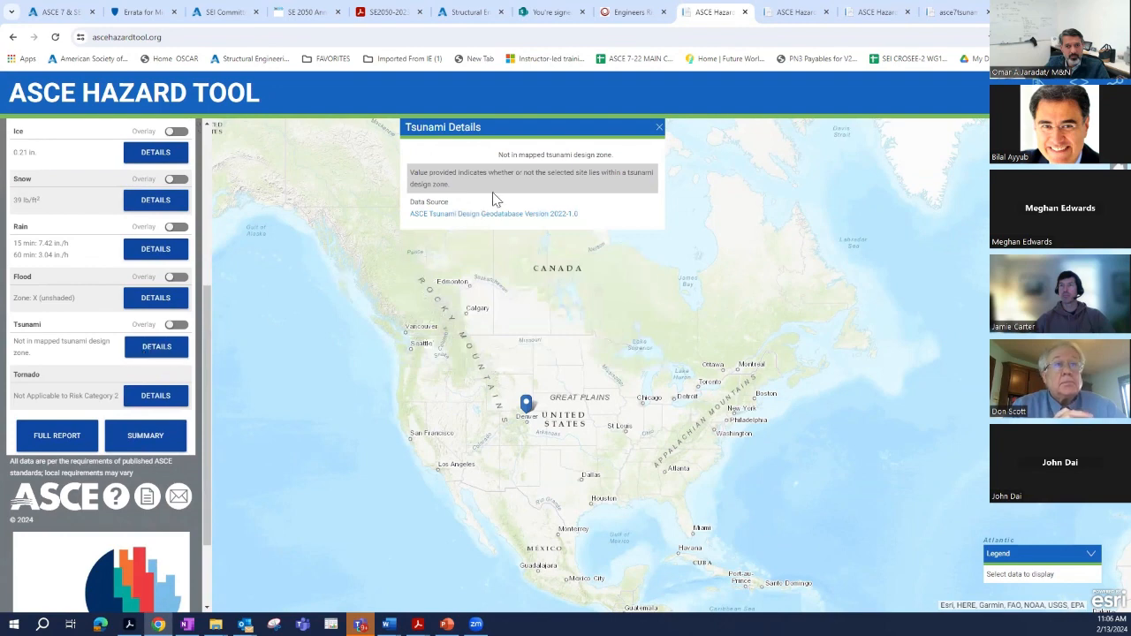
{"action": "scroll", "coordinate": [511, 344], "scroll_direction": "up", "scroll_amount": 2}
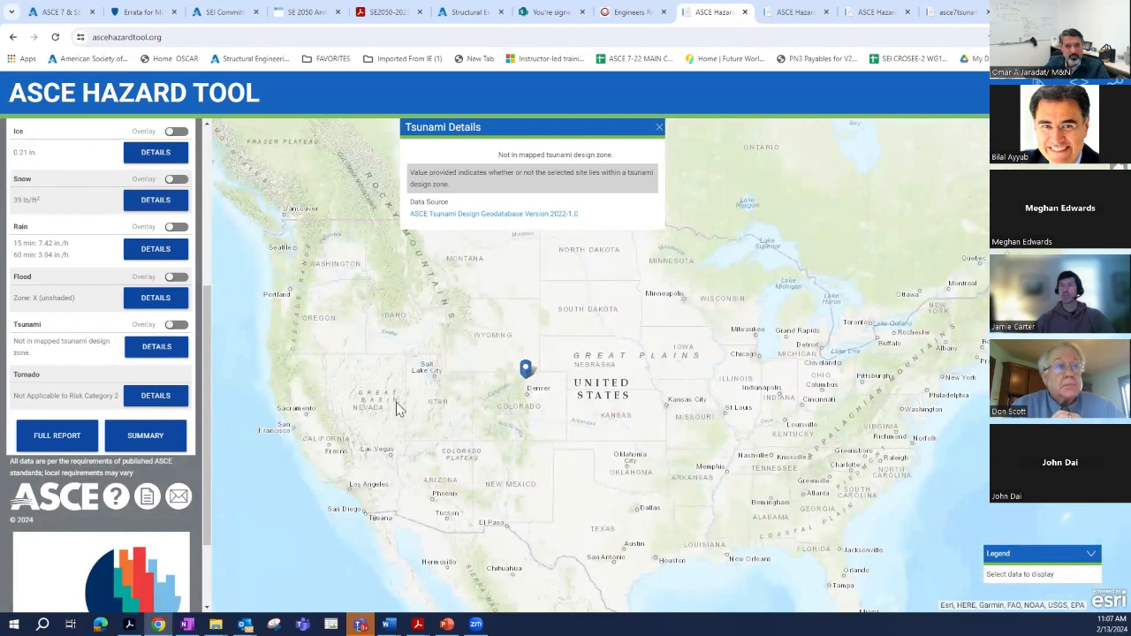
{"action": "left_click", "coordinate": [660, 128]}
{"action": "left_click", "coordinate": [164, 396]}
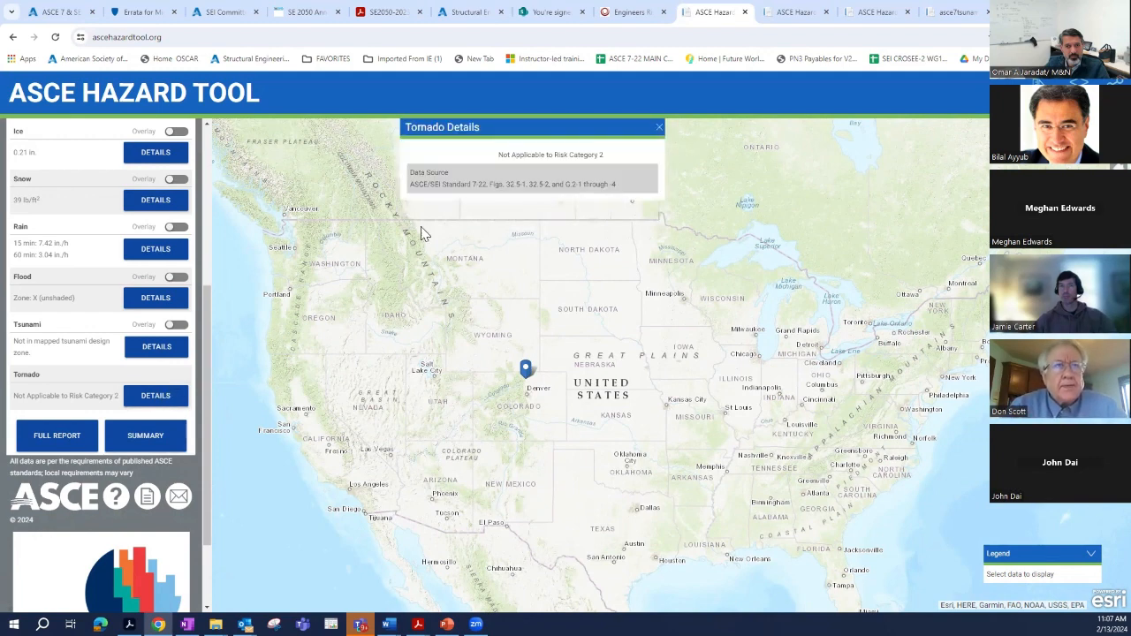
{"action": "left_click", "coordinate": [659, 129]}
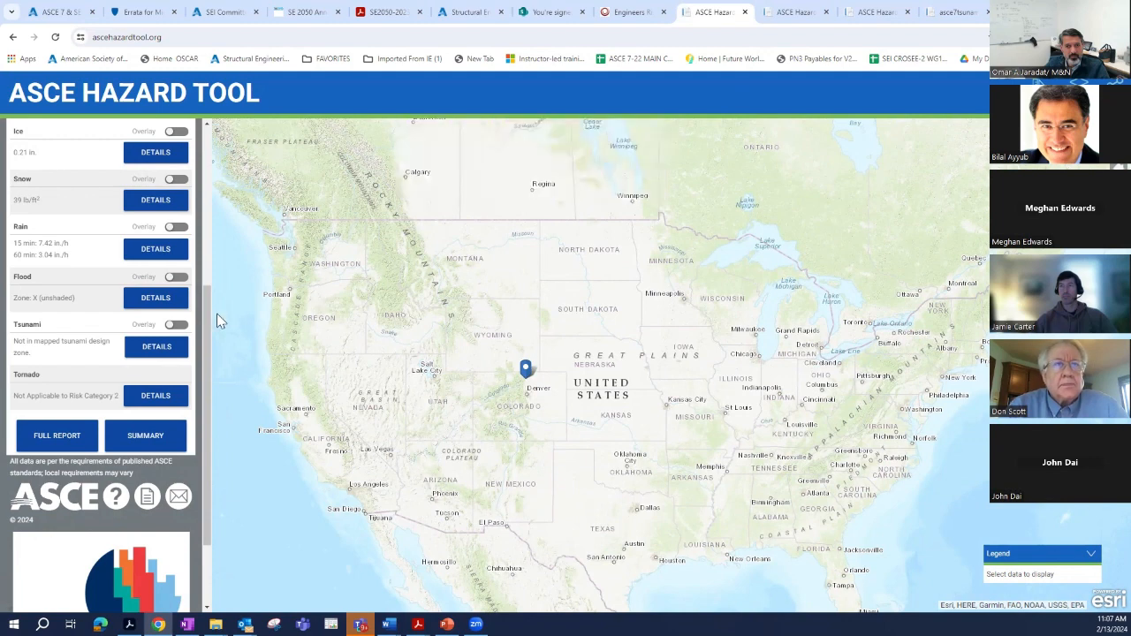
Step: Open the report summary, read it from the site information through the tornado entry, and close it
{"action": "left_click_drag", "start_coordinate": [205, 315], "coordinate": [199, 371]}
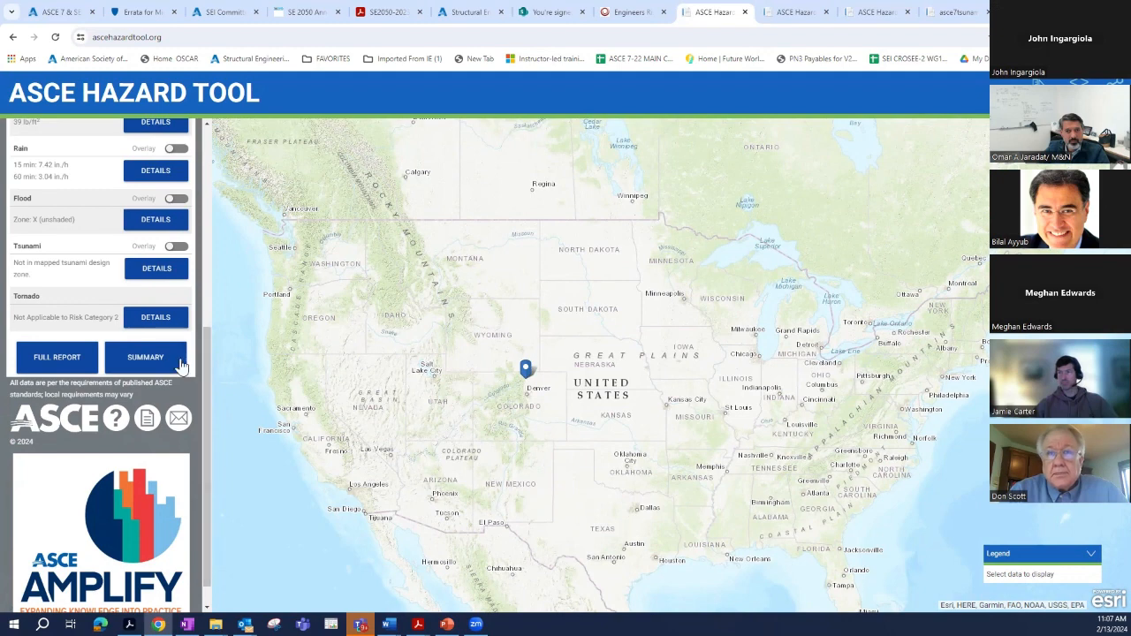
{"action": "left_click", "coordinate": [144, 361]}
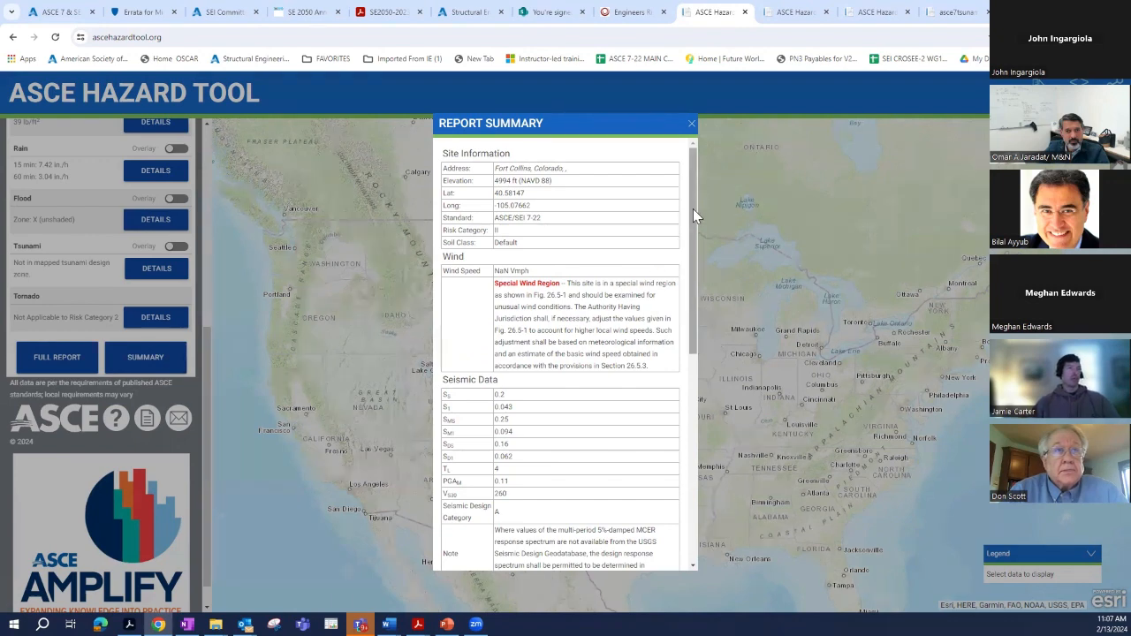
{"action": "left_click_drag", "start_coordinate": [697, 205], "coordinate": [687, 417]}
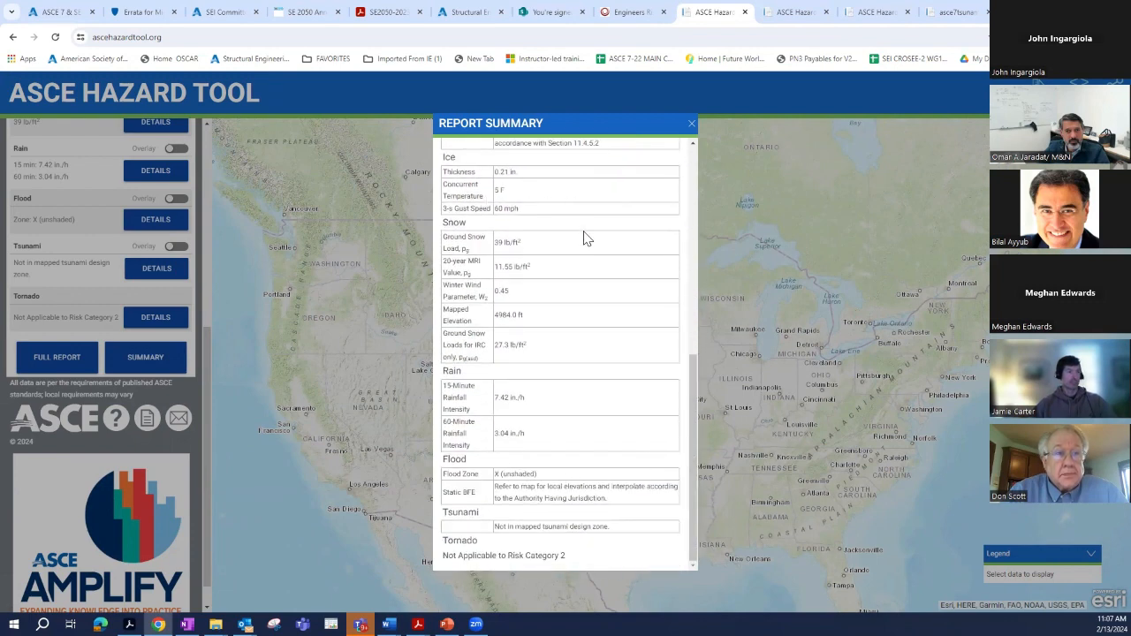
{"action": "left_click", "coordinate": [691, 124]}
Step: Generate the full hazards report and open the downloaded PDF, highlighting the risk category, coordinates and Fort Collins address in its header
{"action": "left_click", "coordinate": [53, 364]}
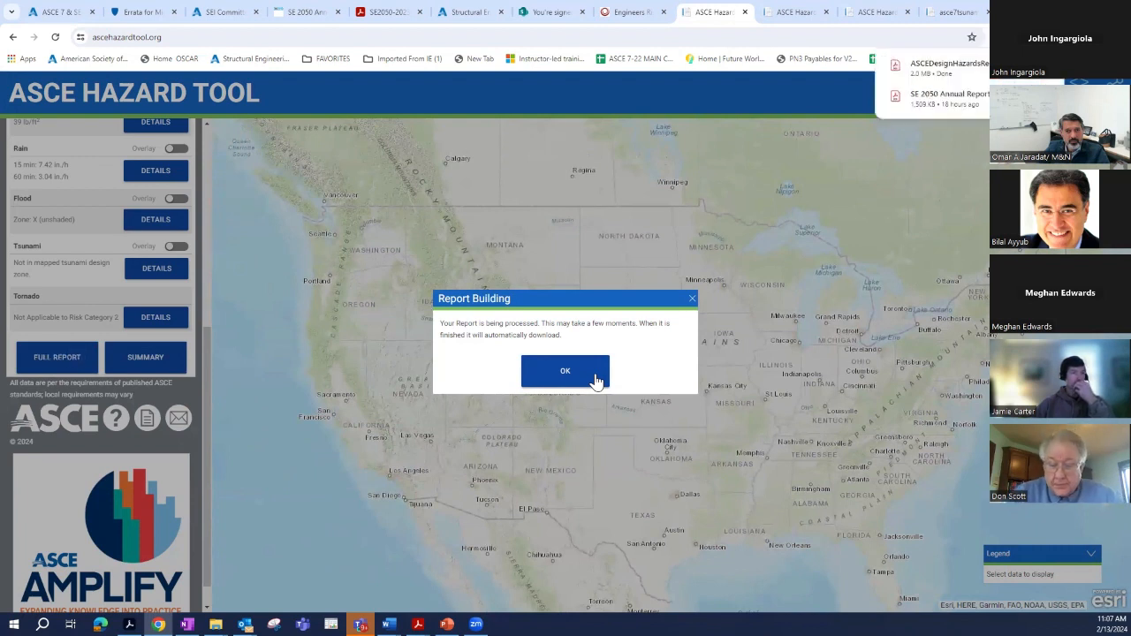
{"action": "left_click", "coordinate": [939, 69]}
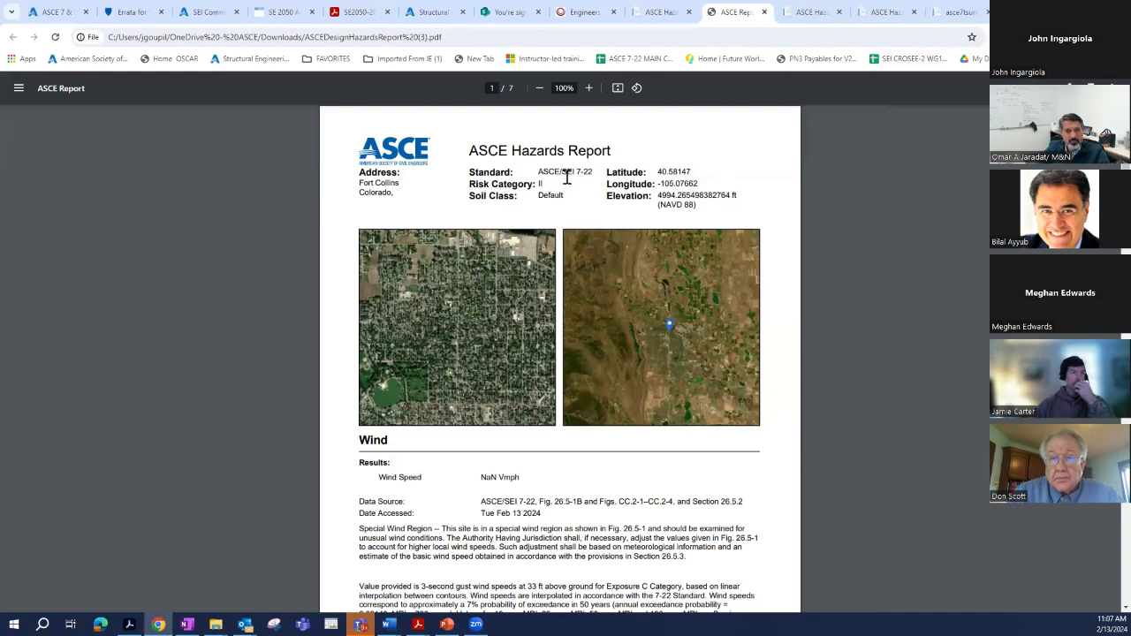
{"action": "left_click_drag", "start_coordinate": [538, 172], "coordinate": [710, 180]}
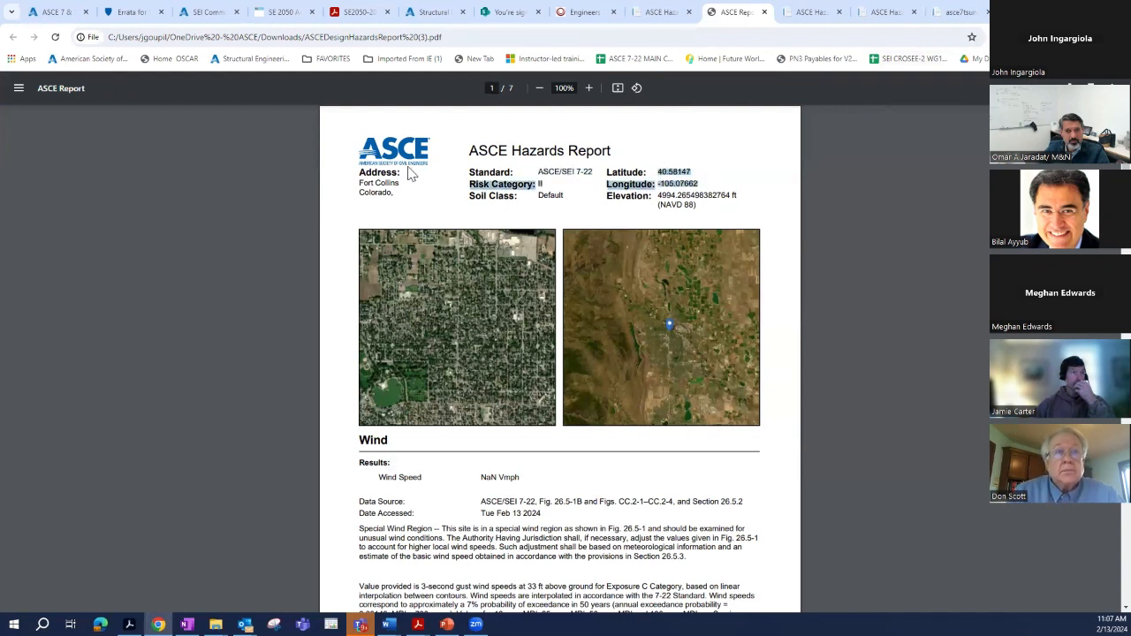
{"action": "left_click_drag", "start_coordinate": [365, 181], "coordinate": [403, 183]}
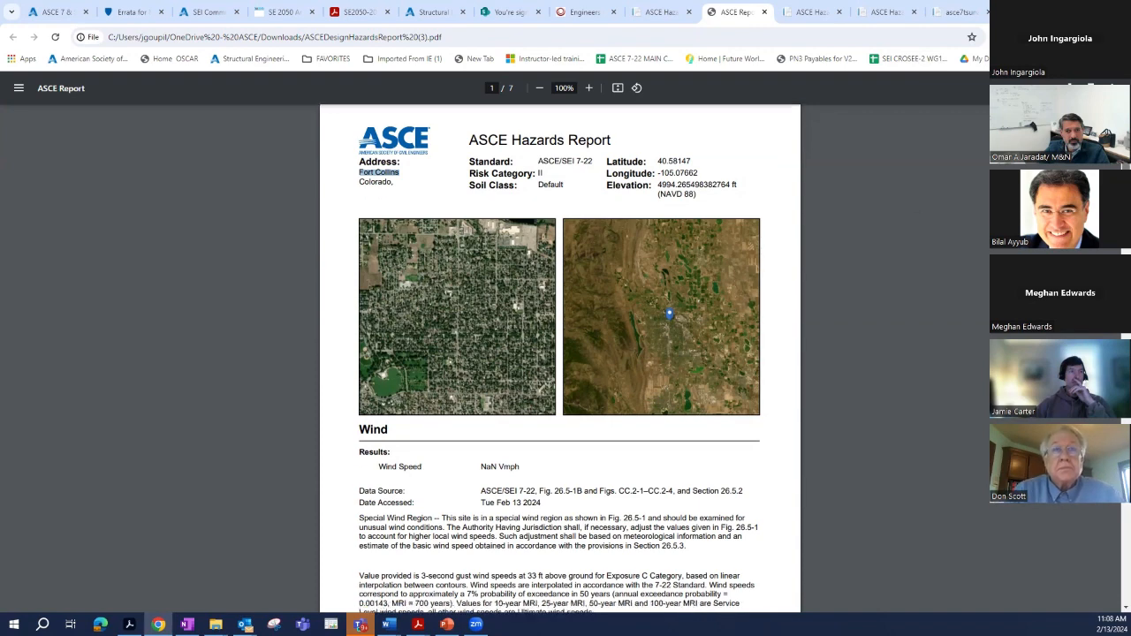
Step: Read through the PDF hazards report from the wind section through the tornado section and the closing disclaimer
{"action": "scroll", "coordinate": [559, 354], "scroll_direction": "down", "scroll_amount": 3}
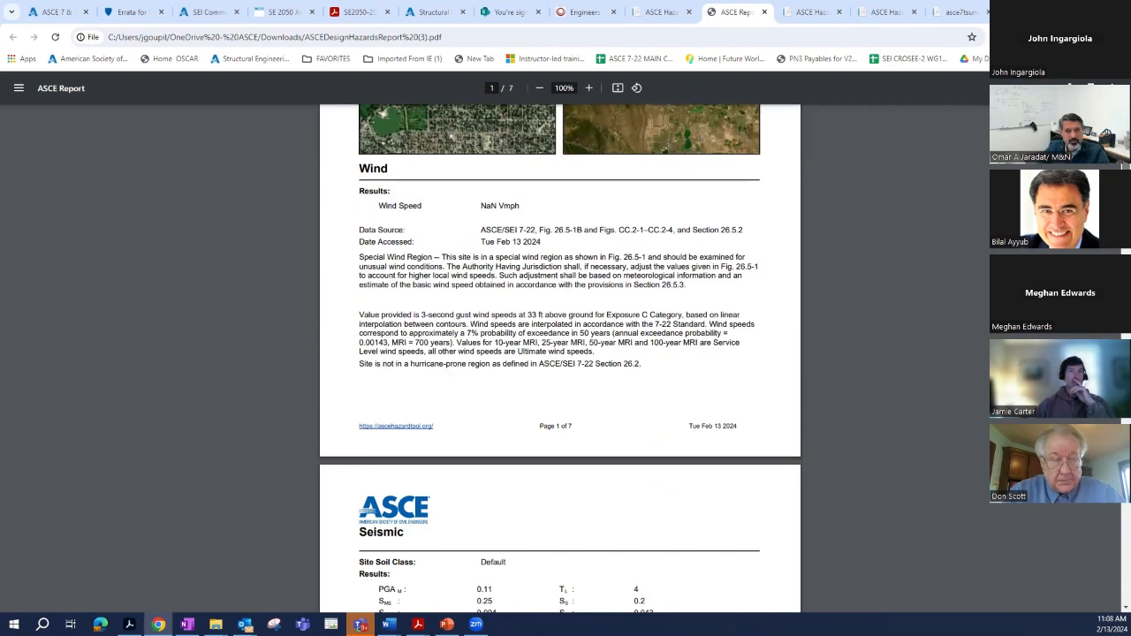
{"action": "scroll", "coordinate": [559, 354], "scroll_direction": "down", "scroll_amount": 4}
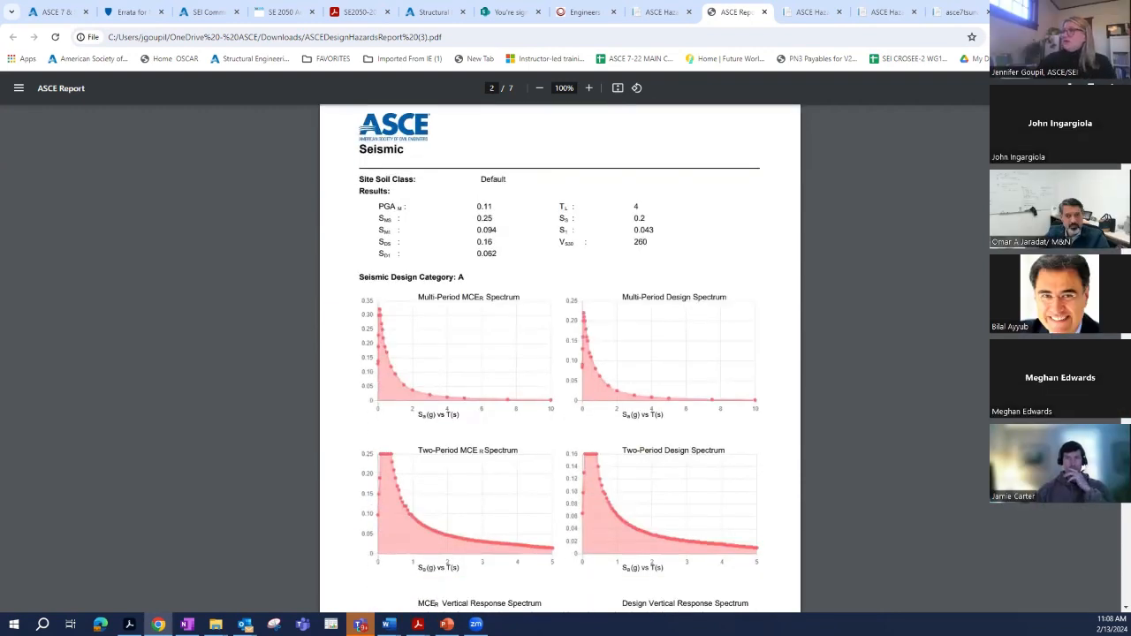
{"action": "scroll", "coordinate": [559, 354], "scroll_direction": "down", "scroll_amount": 1}
{"action": "scroll", "coordinate": [559, 354], "scroll_direction": "down", "scroll_amount": 8}
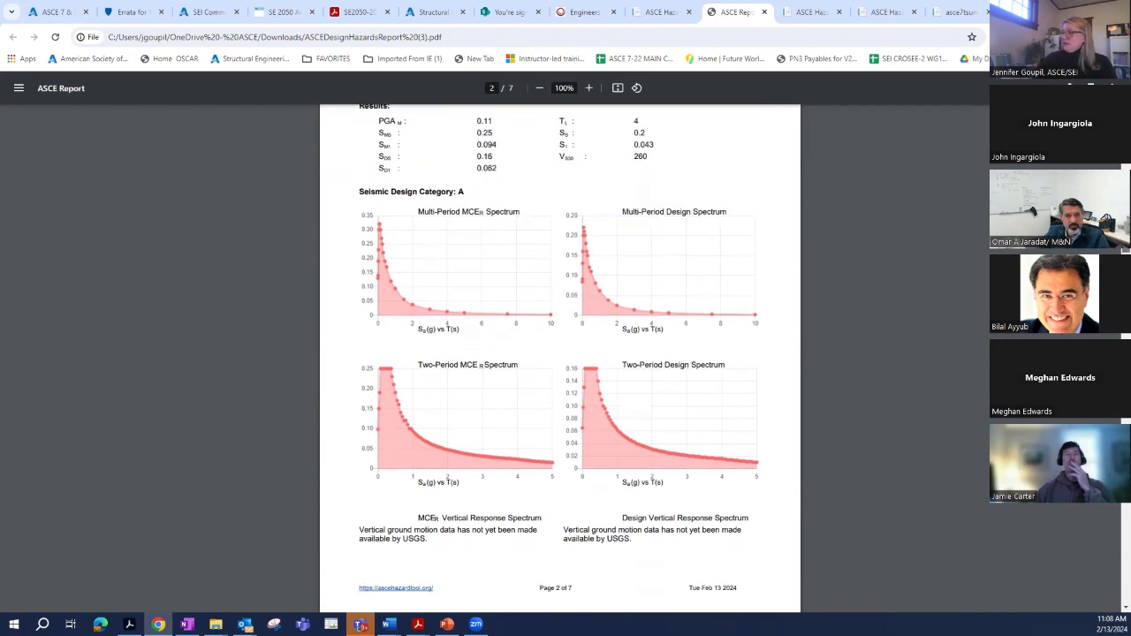
{"action": "scroll", "coordinate": [559, 354], "scroll_direction": "down", "scroll_amount": 20}
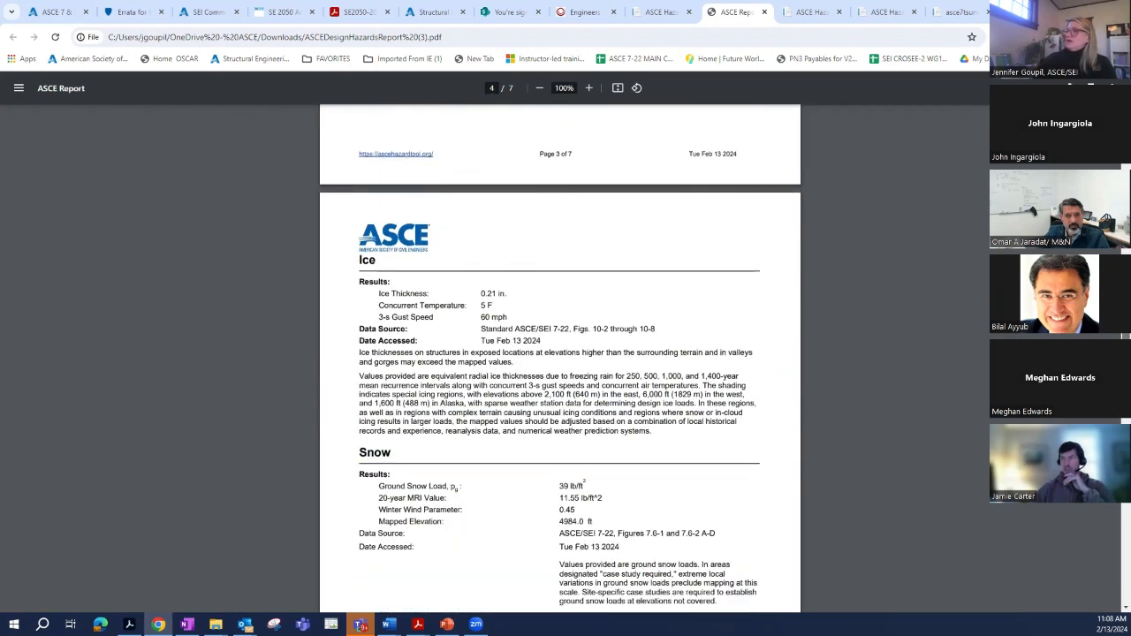
{"action": "scroll", "coordinate": [559, 354], "scroll_direction": "down", "scroll_amount": 2}
{"action": "scroll", "coordinate": [560, 354], "scroll_direction": "down", "scroll_amount": 9}
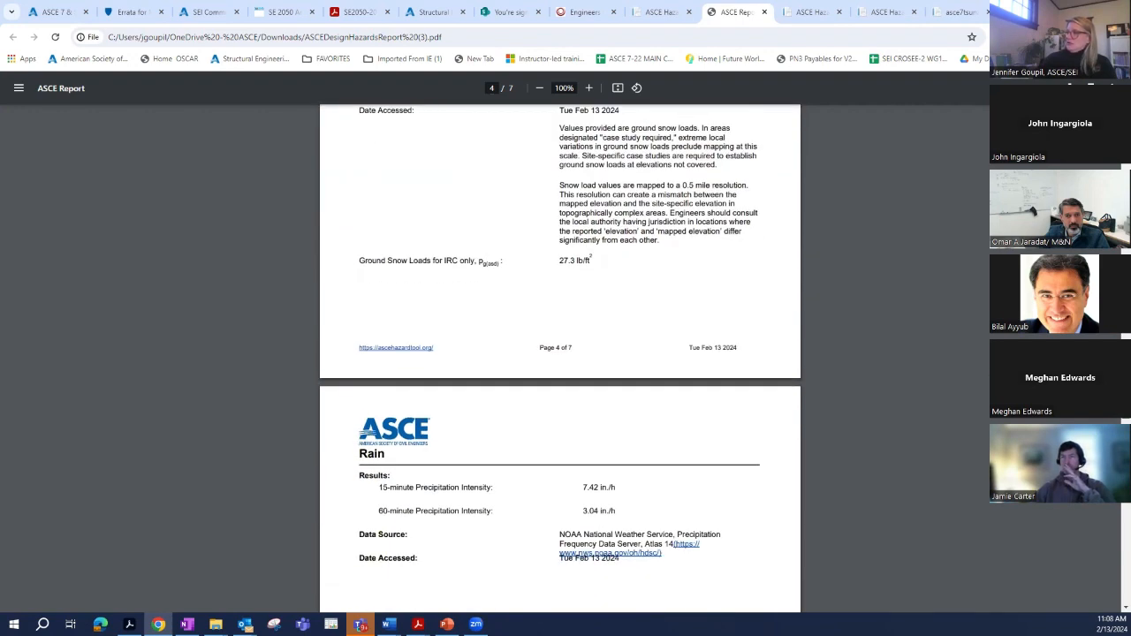
{"action": "scroll", "coordinate": [560, 354], "scroll_direction": "down", "scroll_amount": 5}
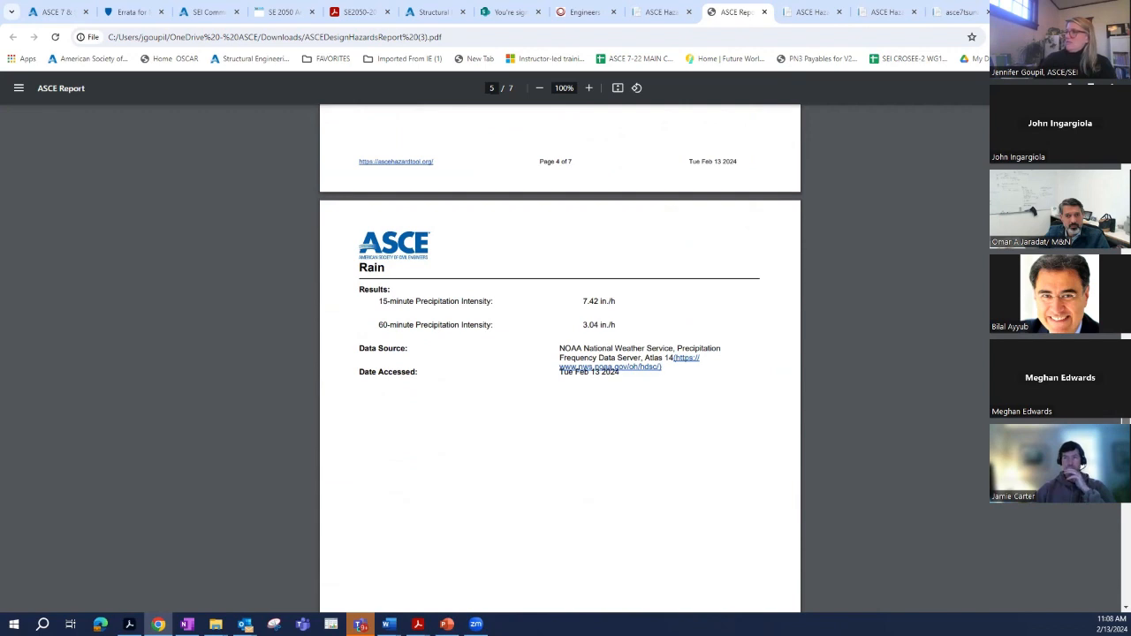
{"action": "scroll", "coordinate": [559, 353], "scroll_direction": "down", "scroll_amount": 6}
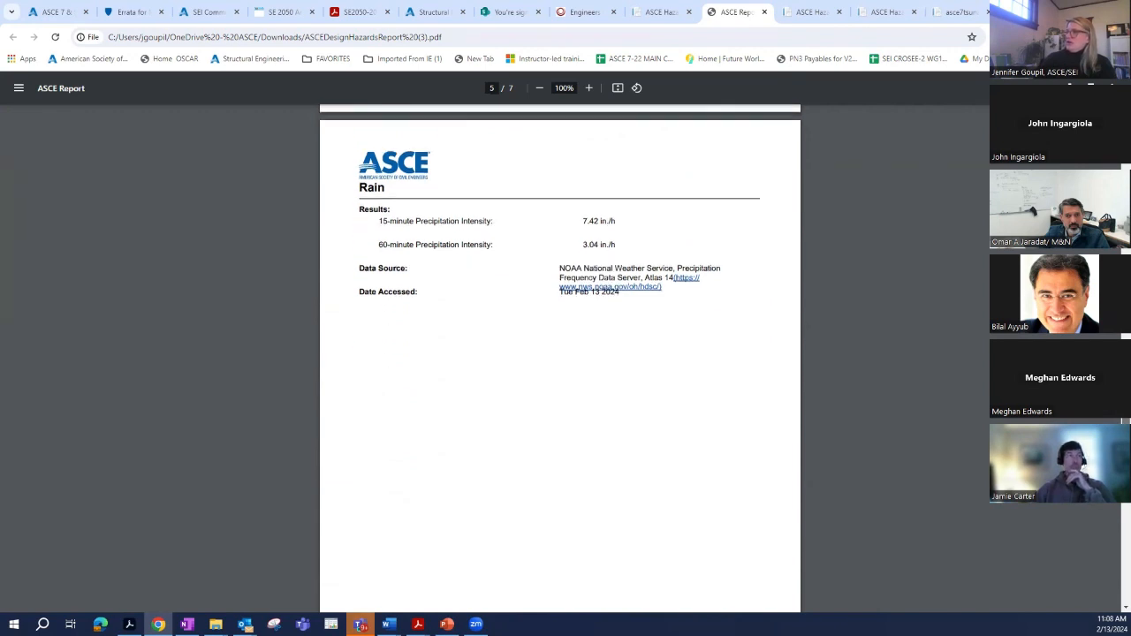
{"action": "scroll", "coordinate": [560, 354], "scroll_direction": "down", "scroll_amount": 12}
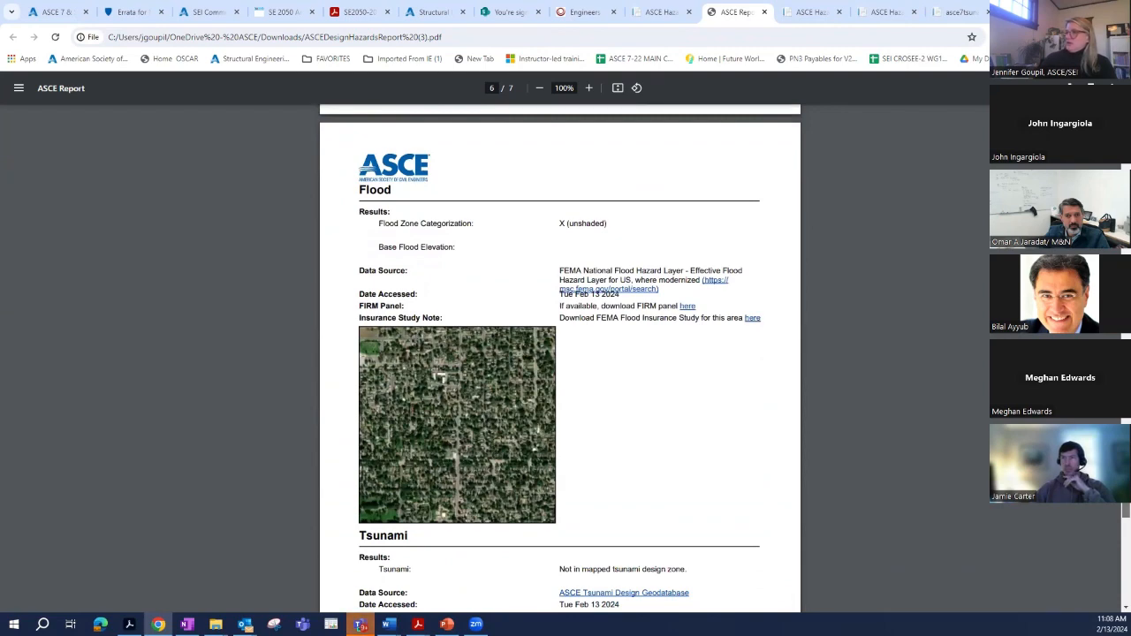
{"action": "scroll", "coordinate": [559, 353], "scroll_direction": "down", "scroll_amount": 2}
{"action": "scroll", "coordinate": [1105, 560], "scroll_direction": "down", "scroll_amount": 12}
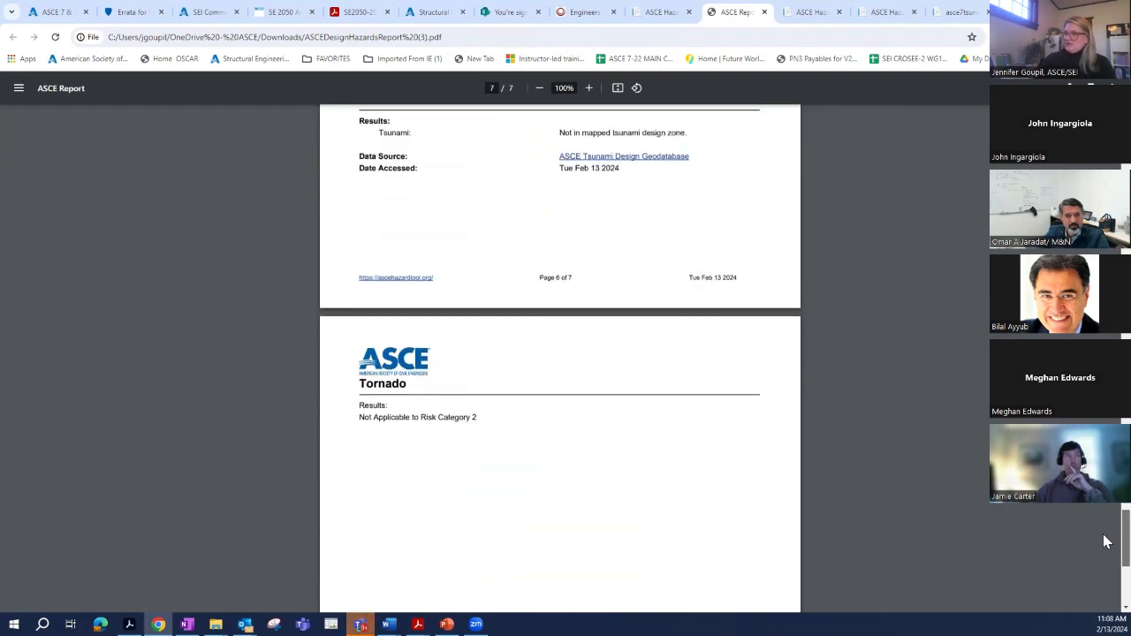
{"action": "scroll", "coordinate": [1105, 561], "scroll_direction": "down", "scroll_amount": 4}
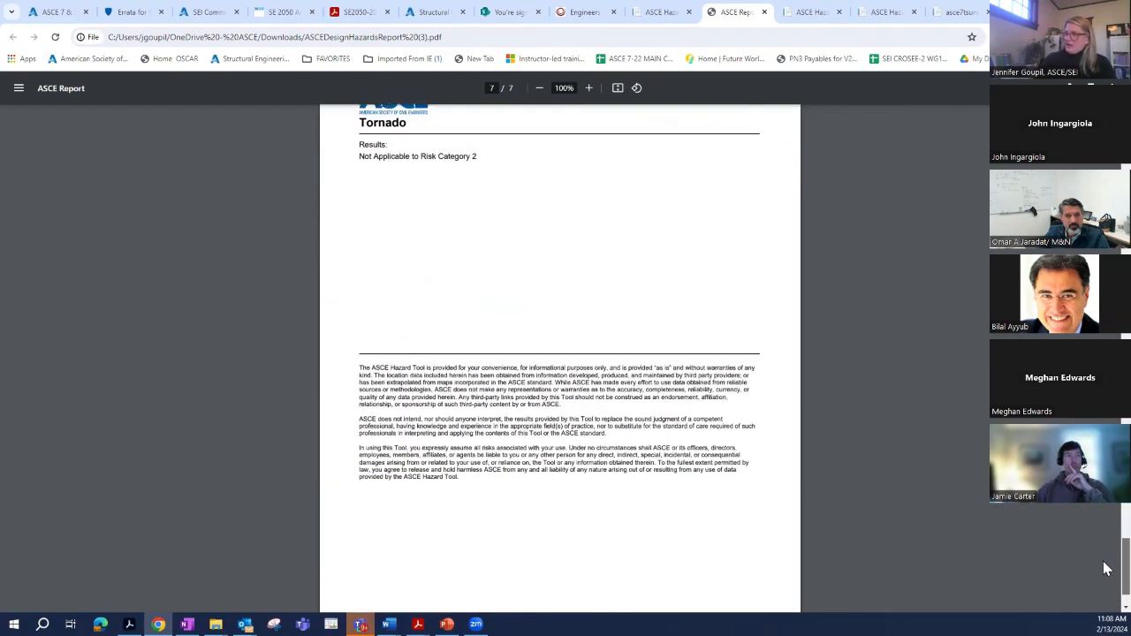
{"action": "scroll", "coordinate": [1105, 568], "scroll_direction": "down", "scroll_amount": 2}
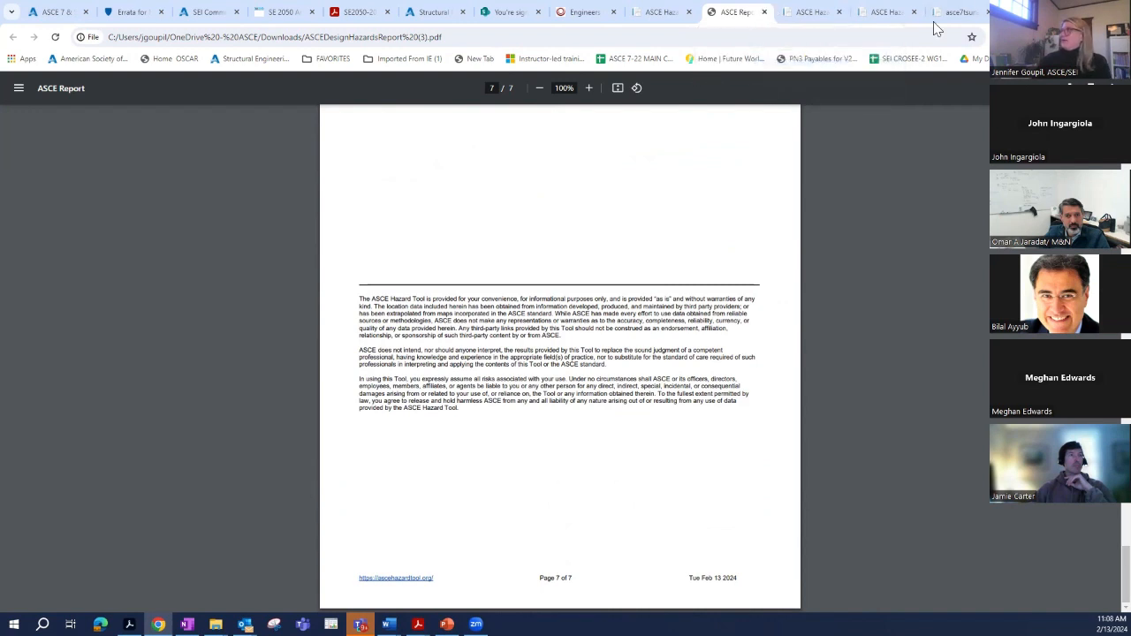
Step: On the Hazard Tool page set to Burlingame, California, try entering Monterey Bay, California as the location and clear the entry
{"action": "left_click", "coordinate": [804, 12]}
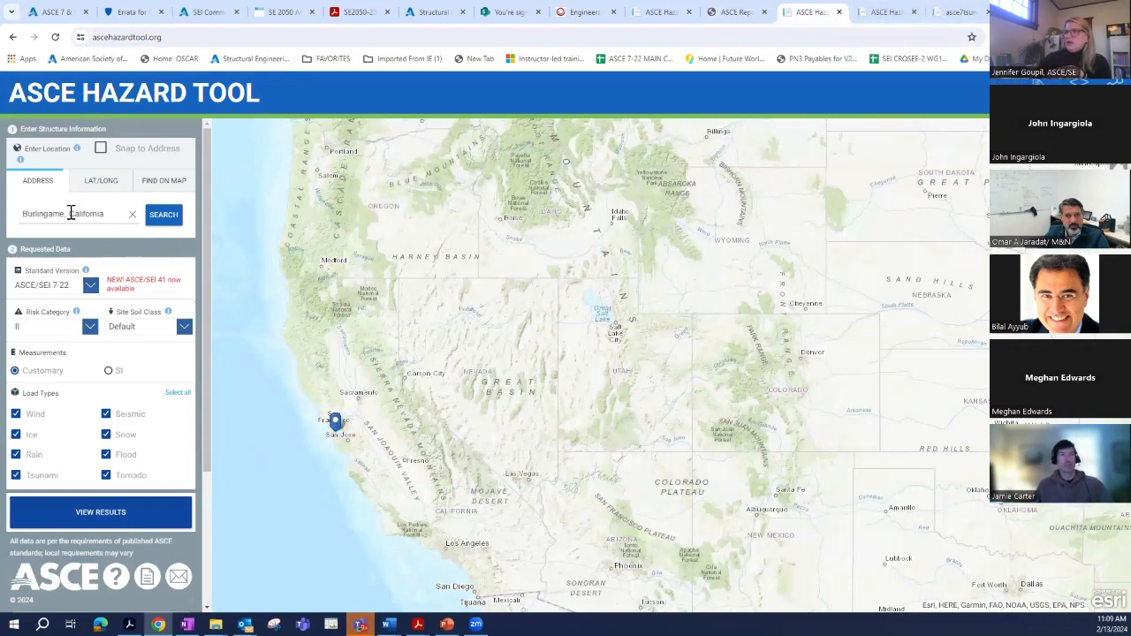
{"action": "left_click", "coordinate": [69, 214]}
{"action": "key", "text": "ctrl+a"}
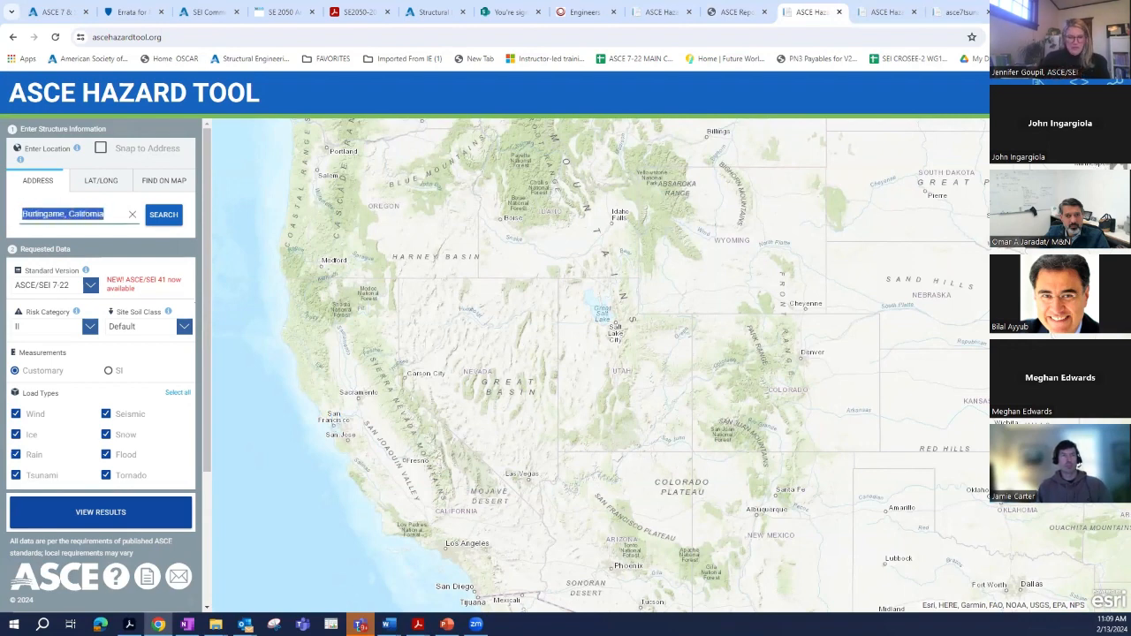
{"action": "type", "text": "mon"}
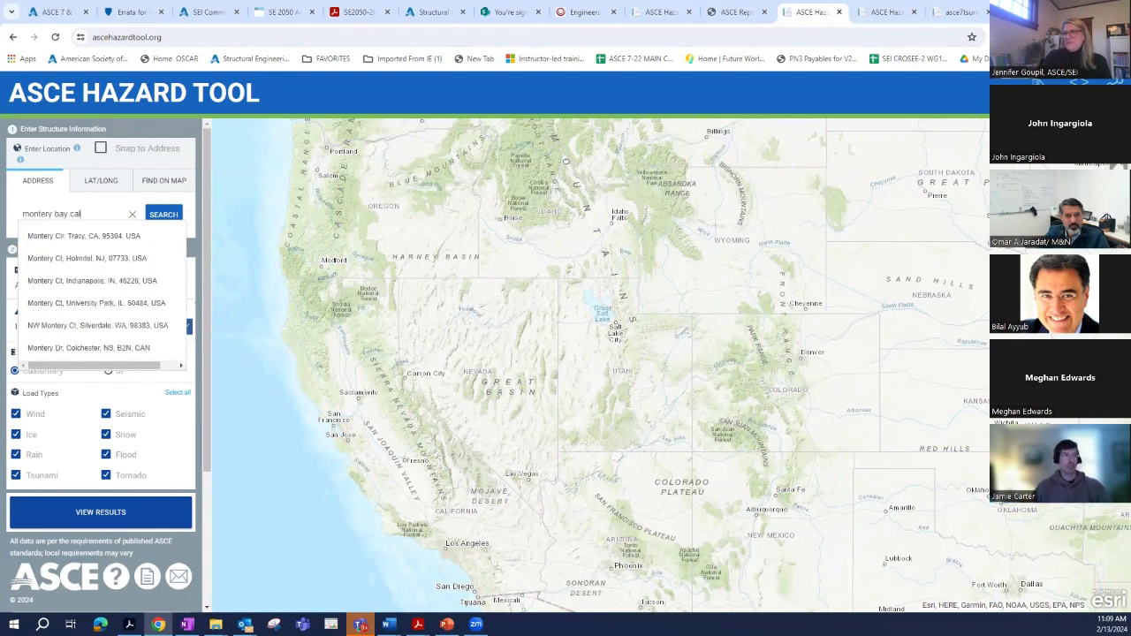
{"action": "type", "text": "tery bay californi"}
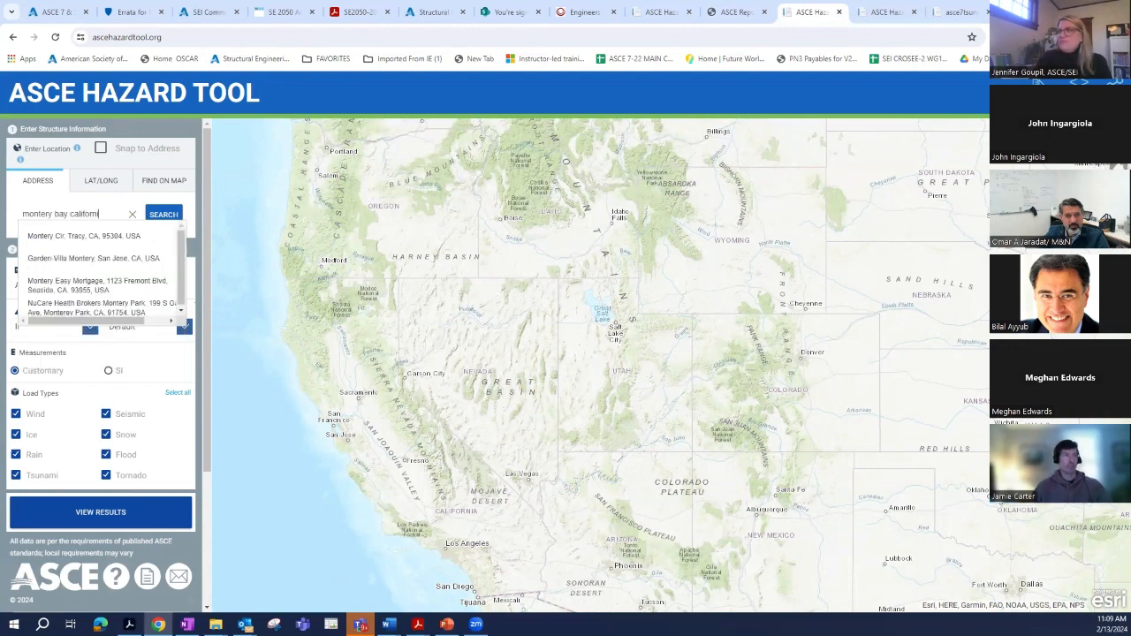
{"action": "left_click", "coordinate": [132, 215]}
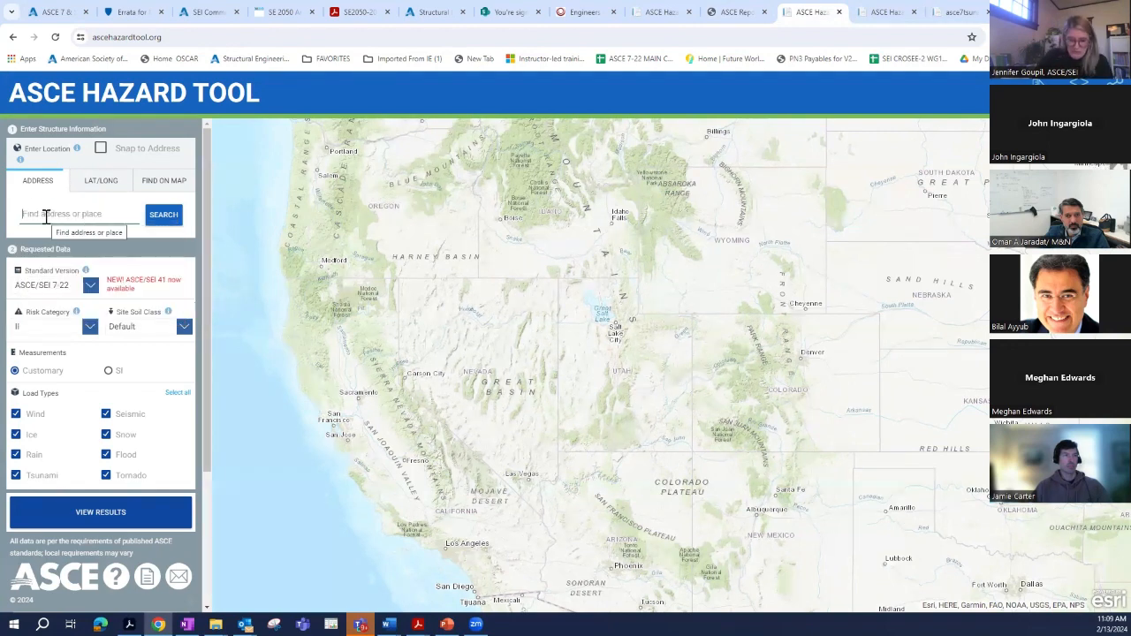
Step: Set the location to Monterey, California and view the ASCE/SEI 7-22 Risk Category II results for all load types
{"action": "type", "text": "mon"}
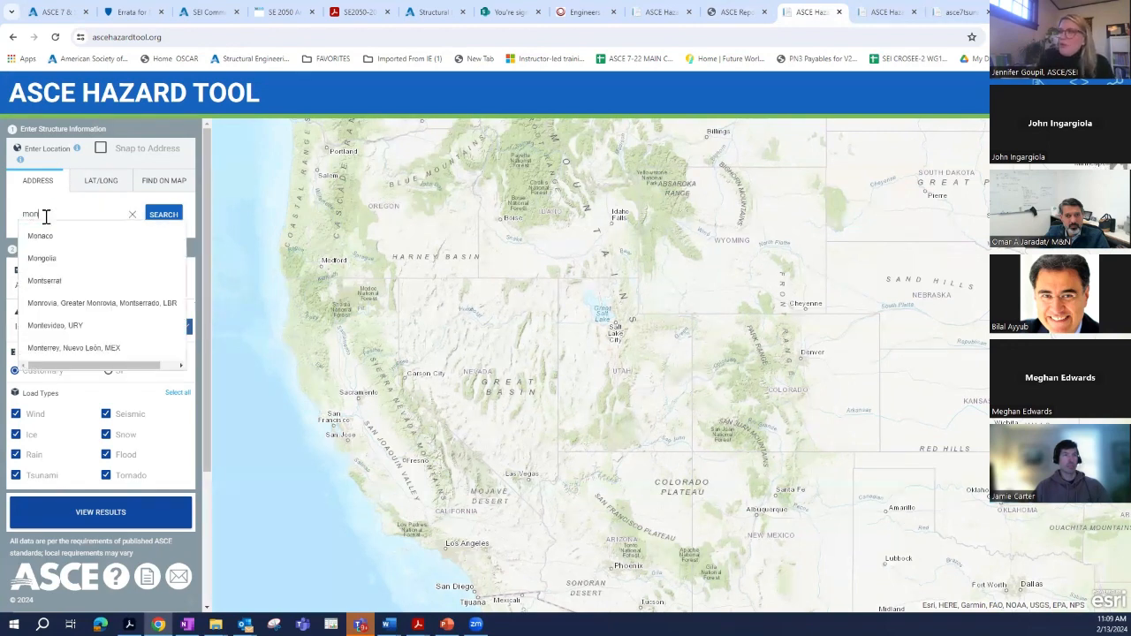
{"action": "type", "text": "t"}
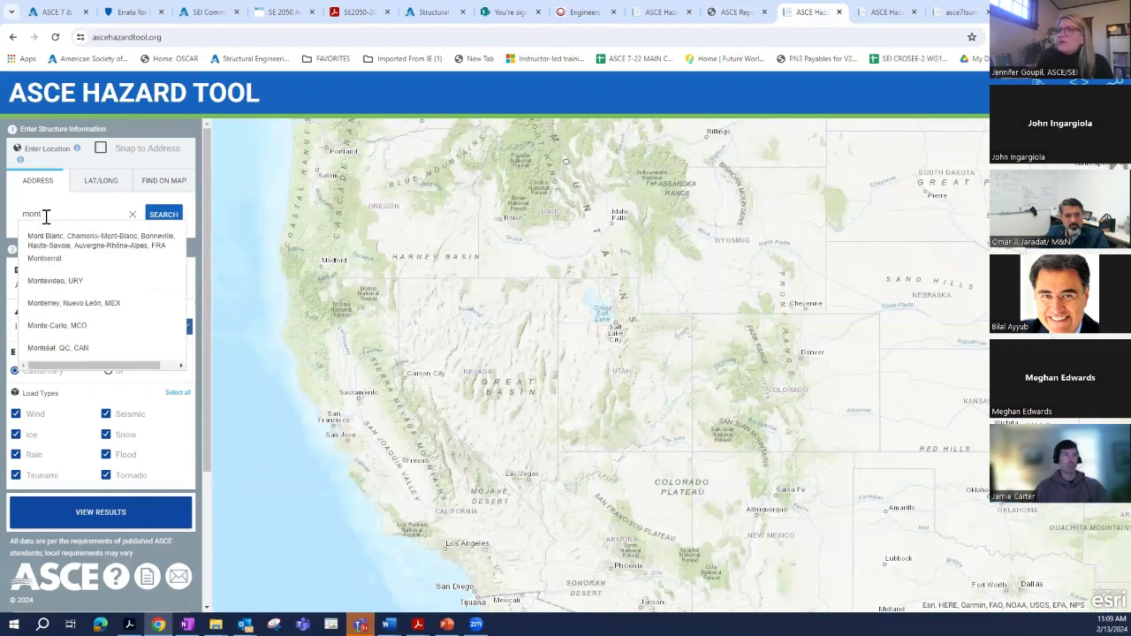
{"action": "type", "text": "ere"}
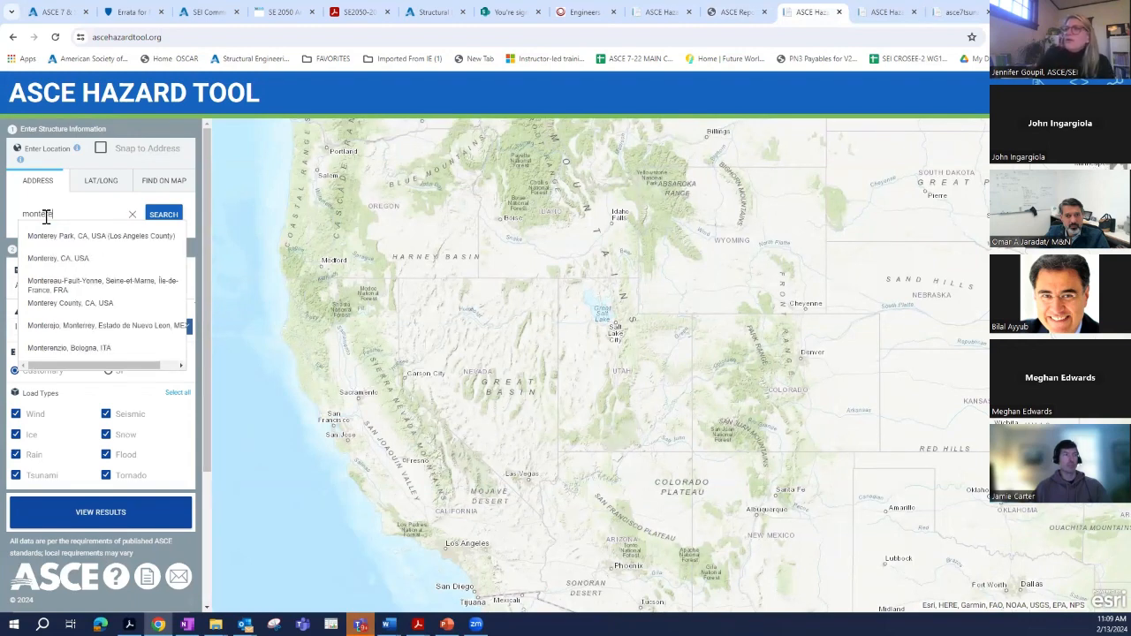
{"action": "left_click", "coordinate": [53, 258]}
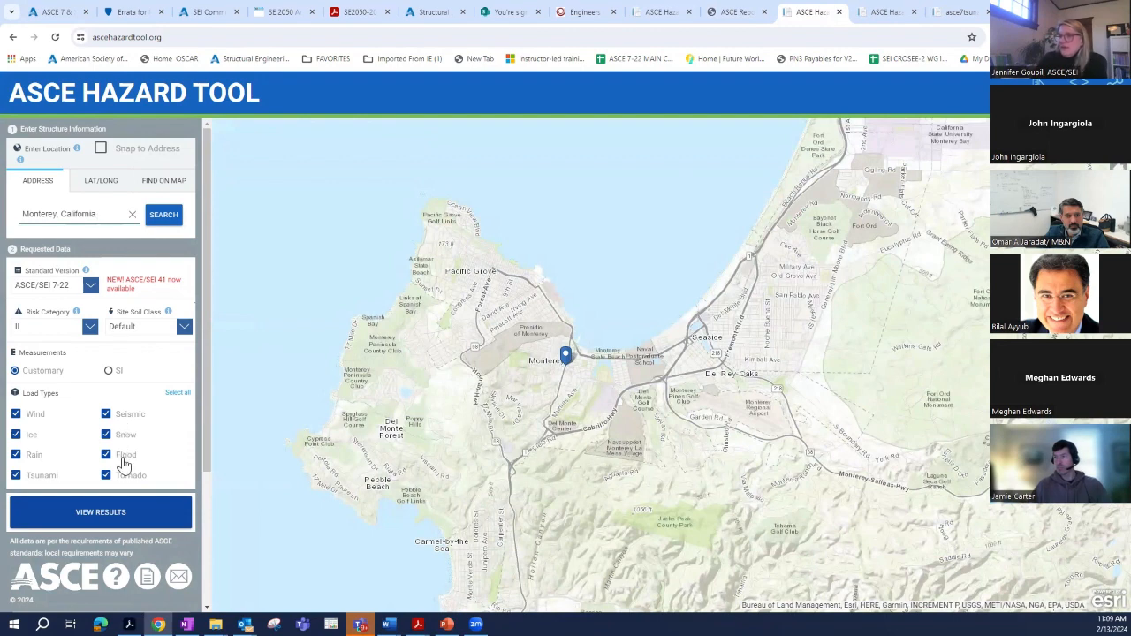
{"action": "left_click", "coordinate": [115, 513]}
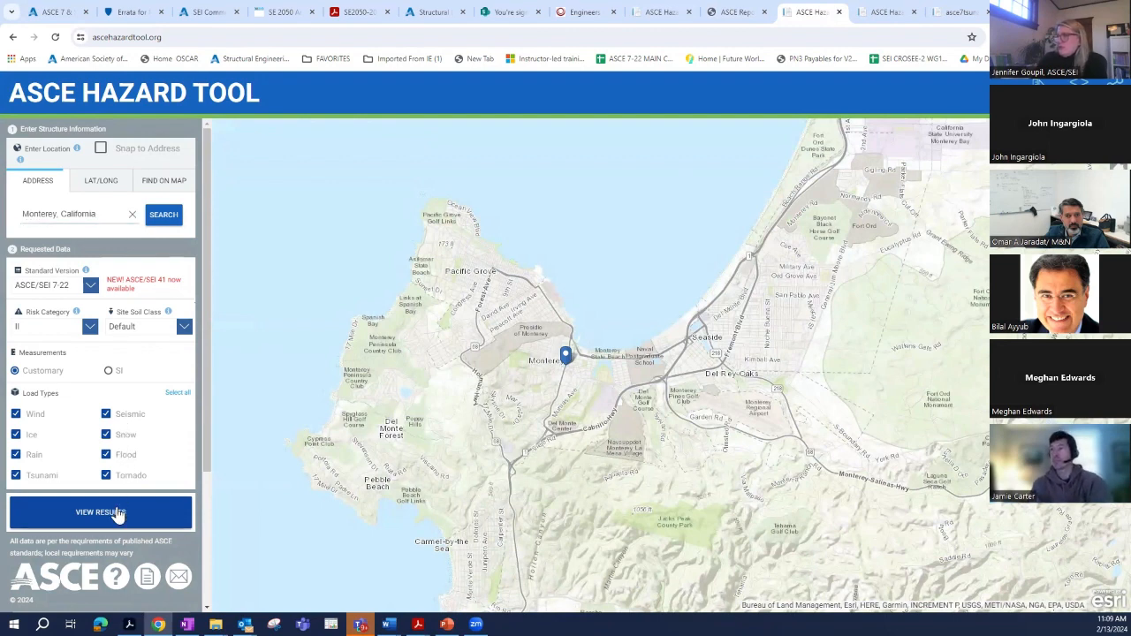
Step: Open the flood details for Monterey, turn on the flood overlay, and move the details window away from the site marker
{"action": "scroll", "coordinate": [196, 442], "scroll_direction": "down", "scroll_amount": 2}
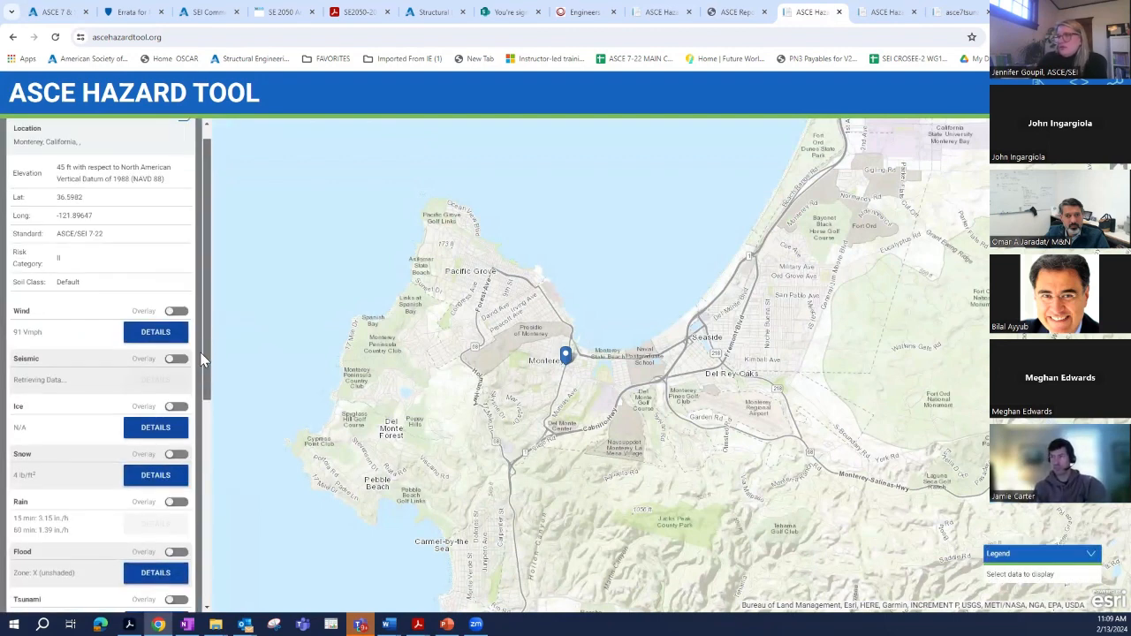
{"action": "scroll", "coordinate": [192, 435], "scroll_direction": "down", "scroll_amount": 1}
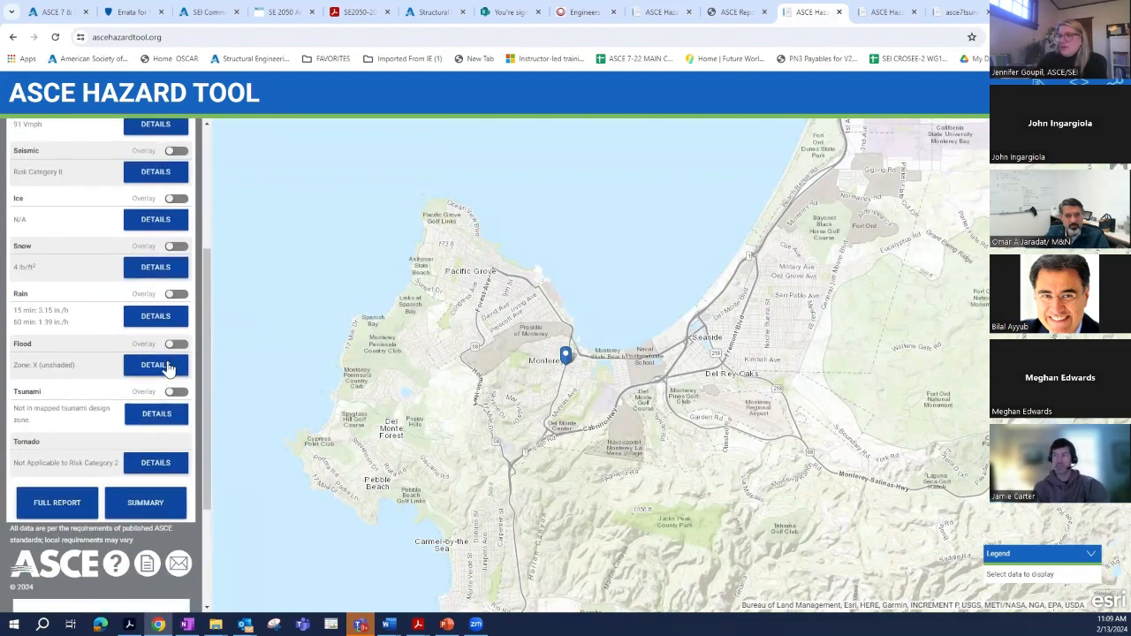
{"action": "left_click", "coordinate": [155, 365]}
{"action": "left_click", "coordinate": [177, 344]}
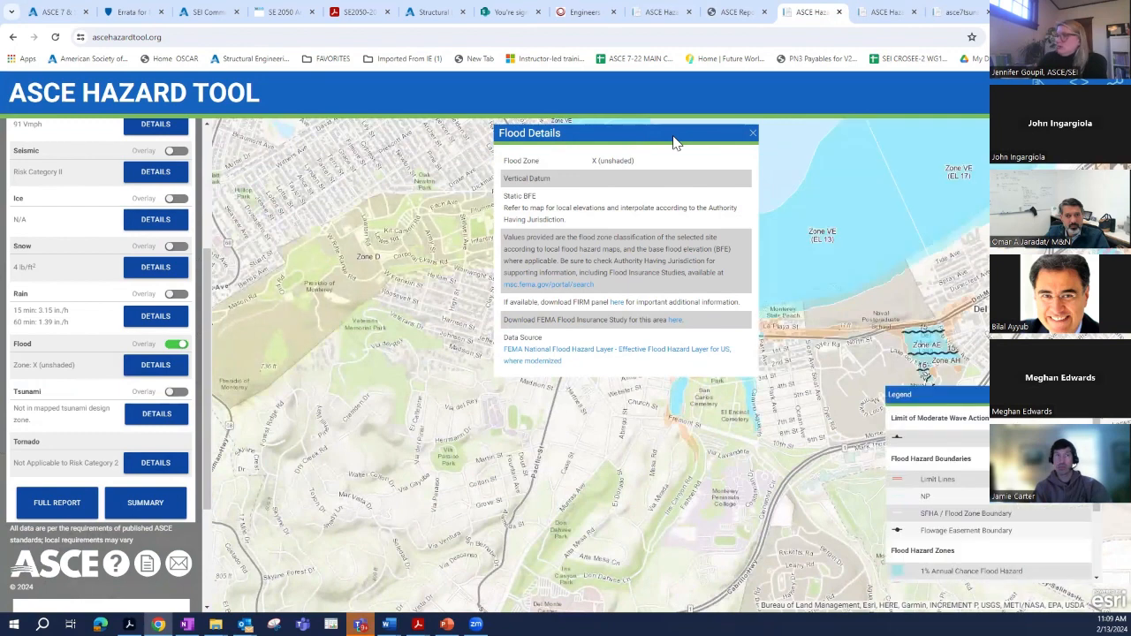
{"action": "left_click_drag", "start_coordinate": [674, 141], "coordinate": [251, 377]}
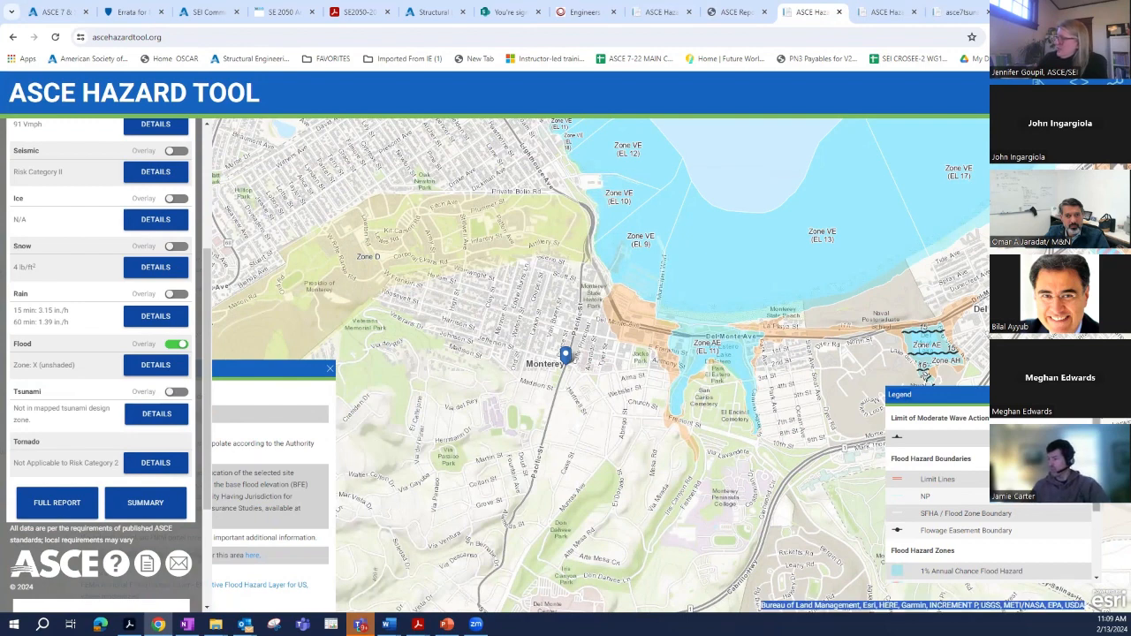
Step: Examine the flood hazard zones in the map legend, turn off the flood overlay and close the flood details
{"action": "scroll", "coordinate": [946, 495], "scroll_direction": "down", "scroll_amount": 1}
{"action": "scroll", "coordinate": [972, 531], "scroll_direction": "down", "scroll_amount": 2}
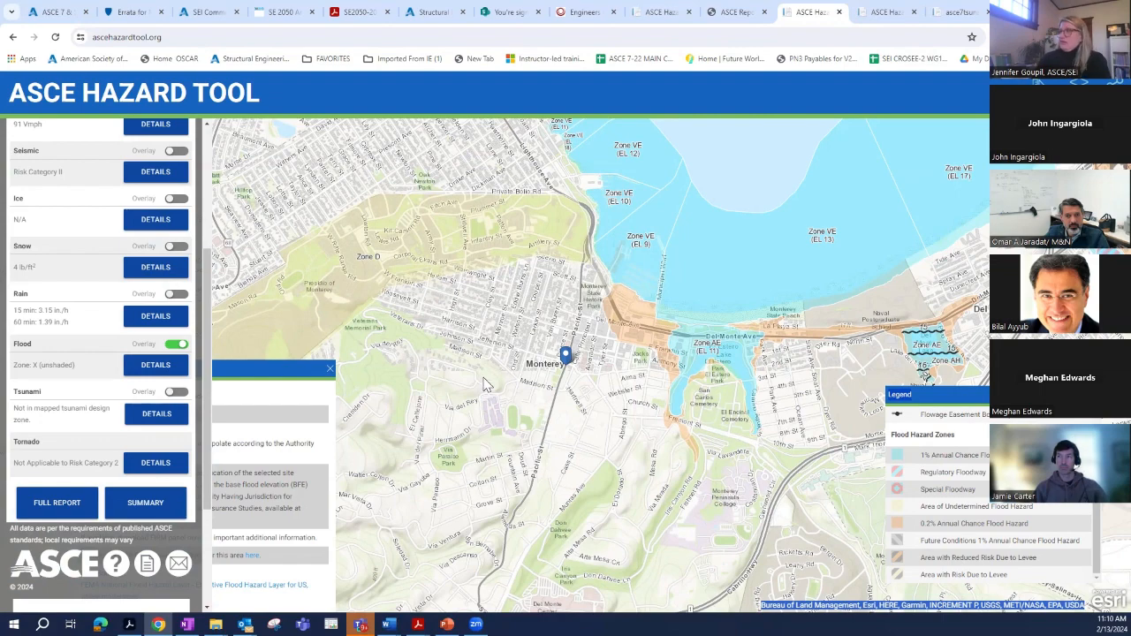
{"action": "scroll", "coordinate": [484, 384], "scroll_direction": "down", "scroll_amount": 3}
{"action": "left_click", "coordinate": [334, 370]}
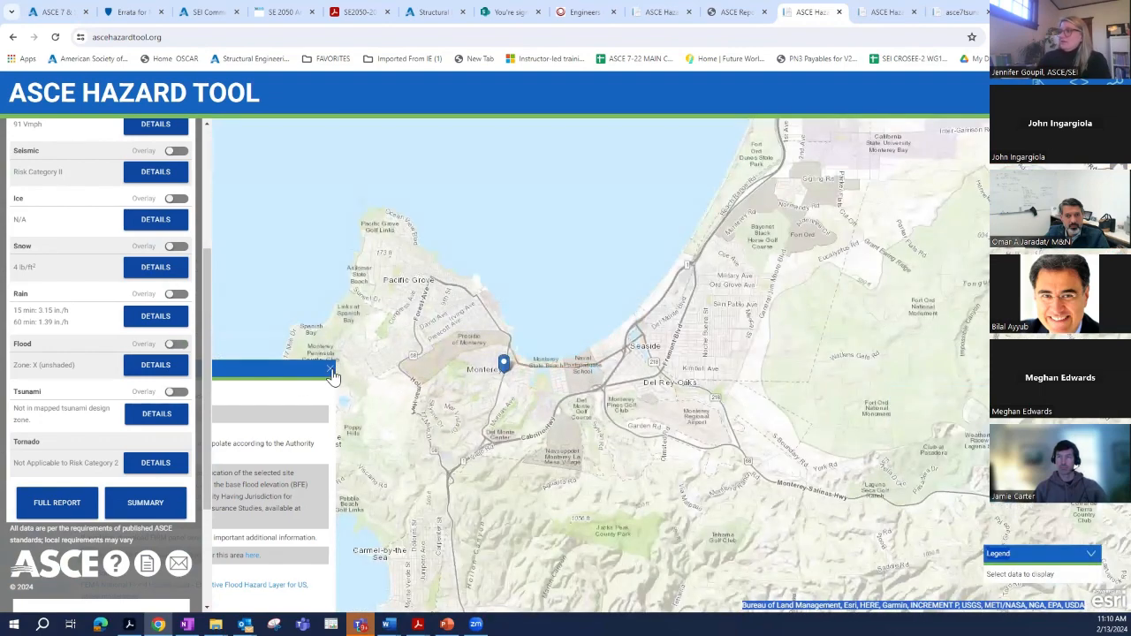
Step: Switch to the Hazard Tool page for Honolulu, Hawaii, return to its input form and view the Risk Category III results again
{"action": "left_click", "coordinate": [895, 16]}
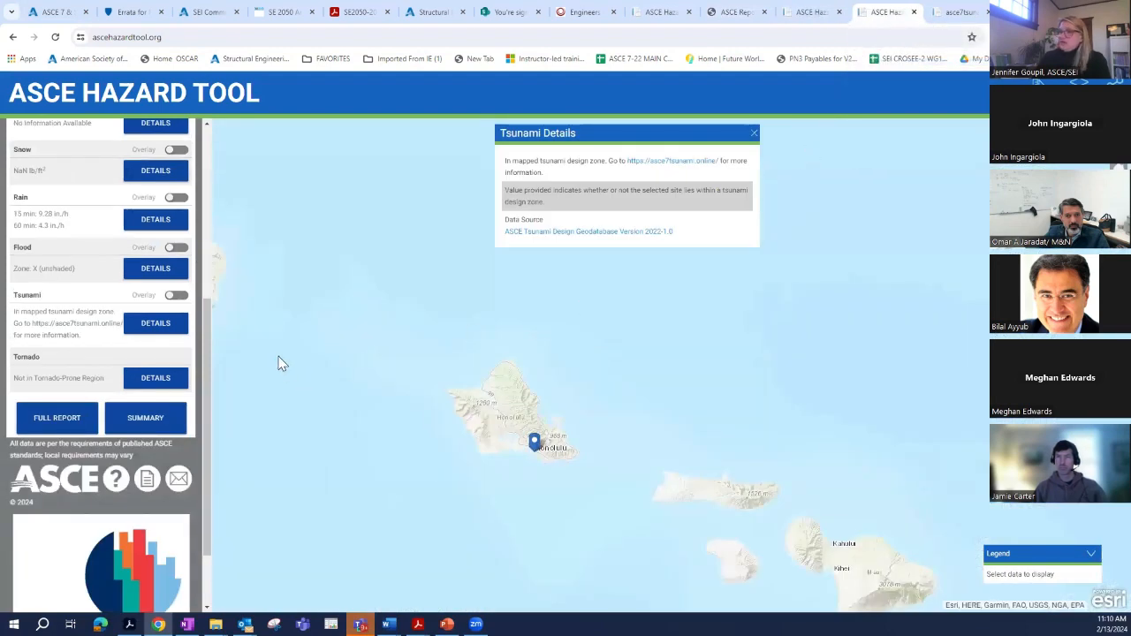
{"action": "mouse_move", "coordinate": [779, 28]}
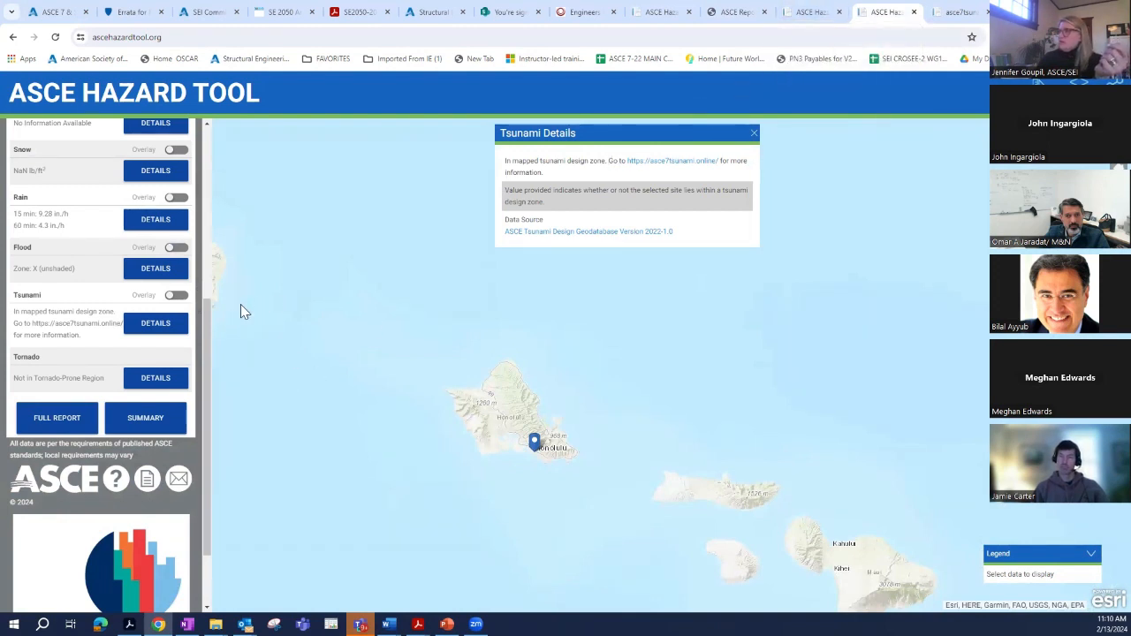
{"action": "left_click_drag", "start_coordinate": [201, 325], "coordinate": [241, 128]}
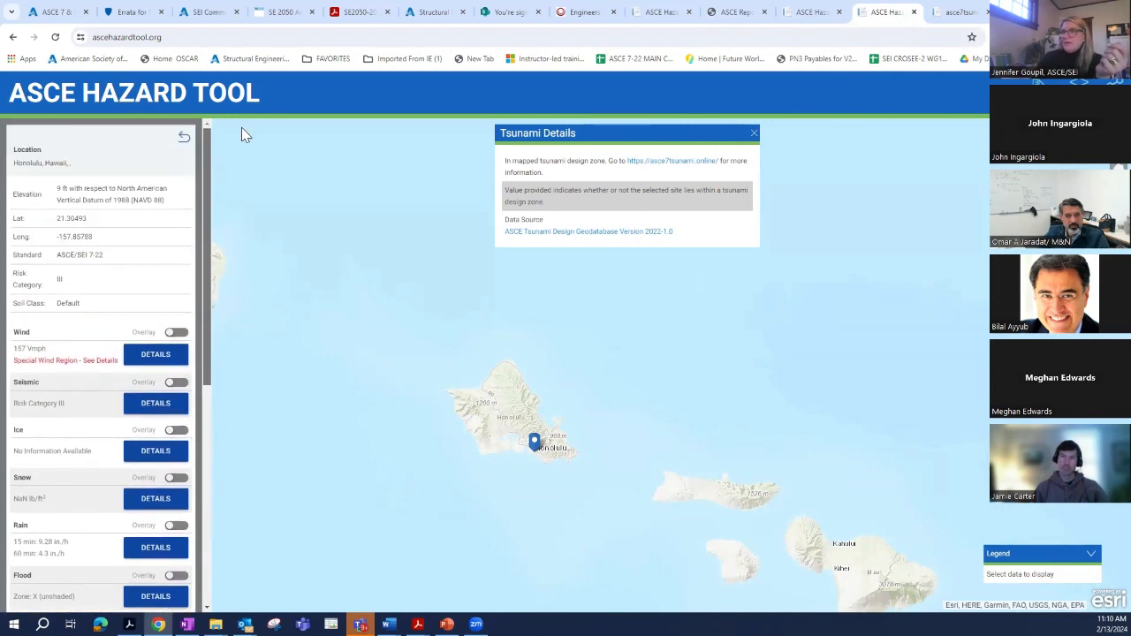
{"action": "left_click", "coordinate": [181, 140]}
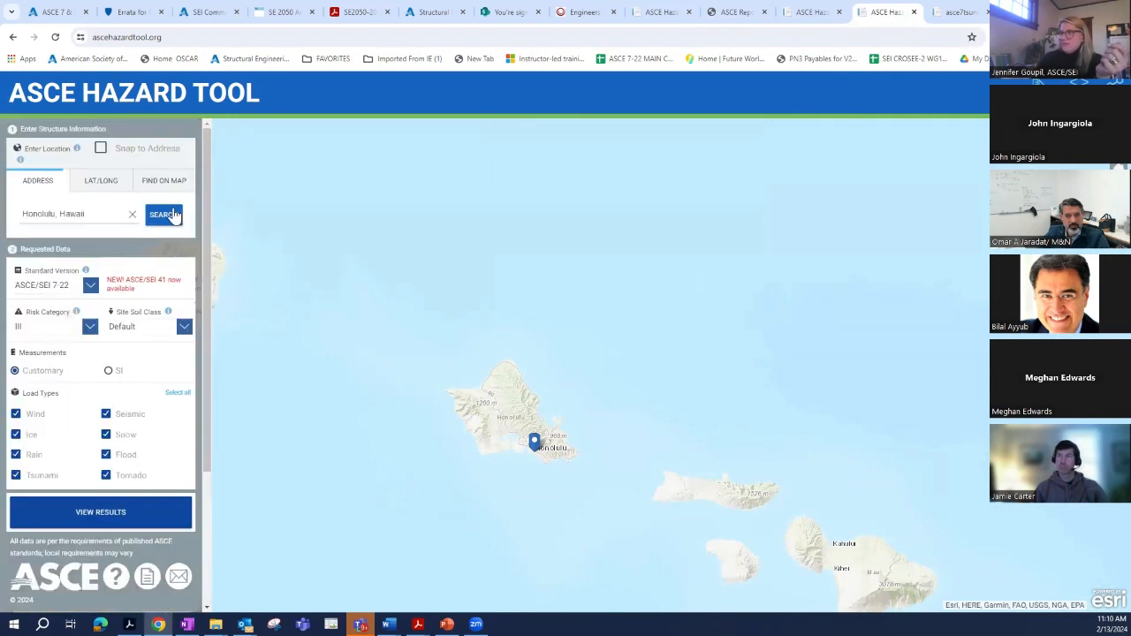
{"action": "left_click", "coordinate": [111, 513]}
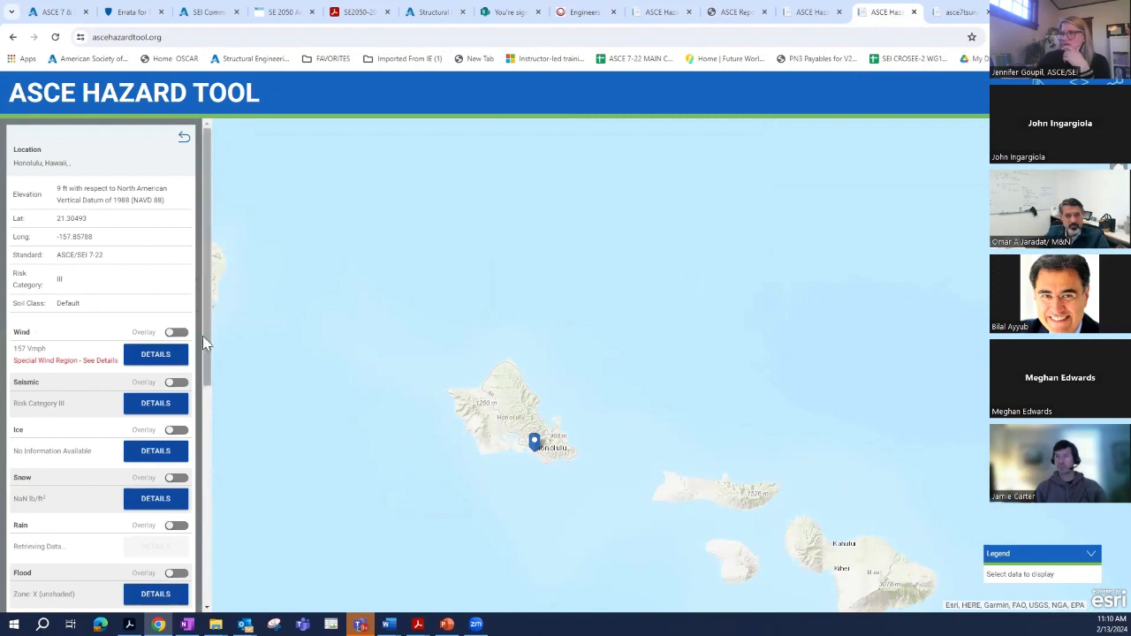
Step: Review the tornado details for Honolulu, close them, and open the tsunami details
{"action": "left_click_drag", "start_coordinate": [203, 335], "coordinate": [194, 488]}
{"action": "scroll", "coordinate": [194, 488], "scroll_direction": "down", "scroll_amount": 3}
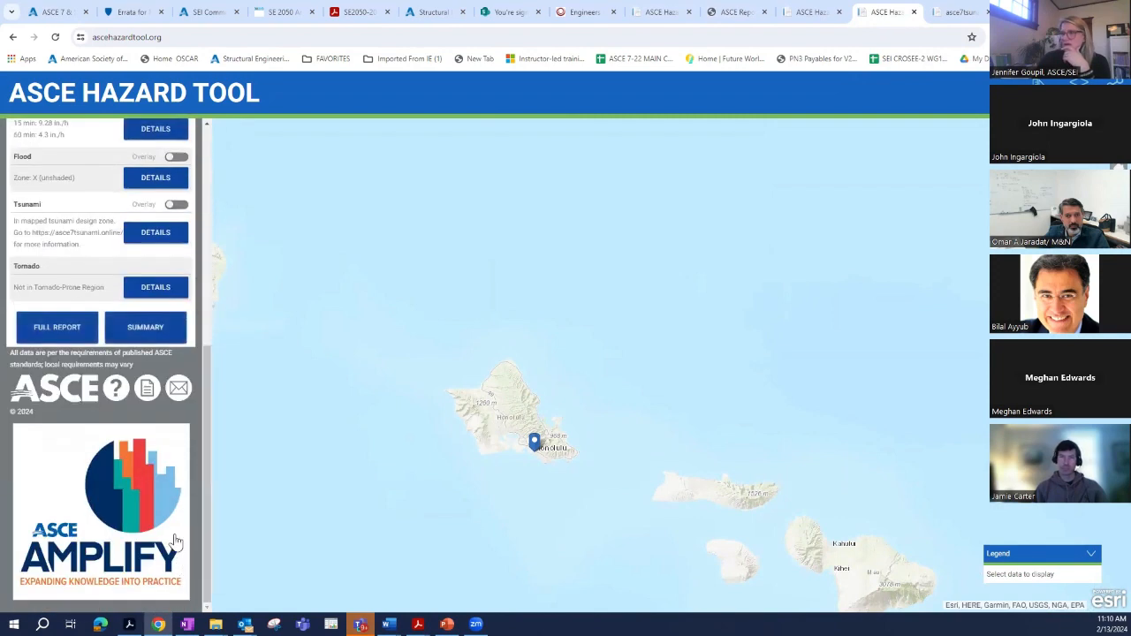
{"action": "left_click", "coordinate": [152, 292]}
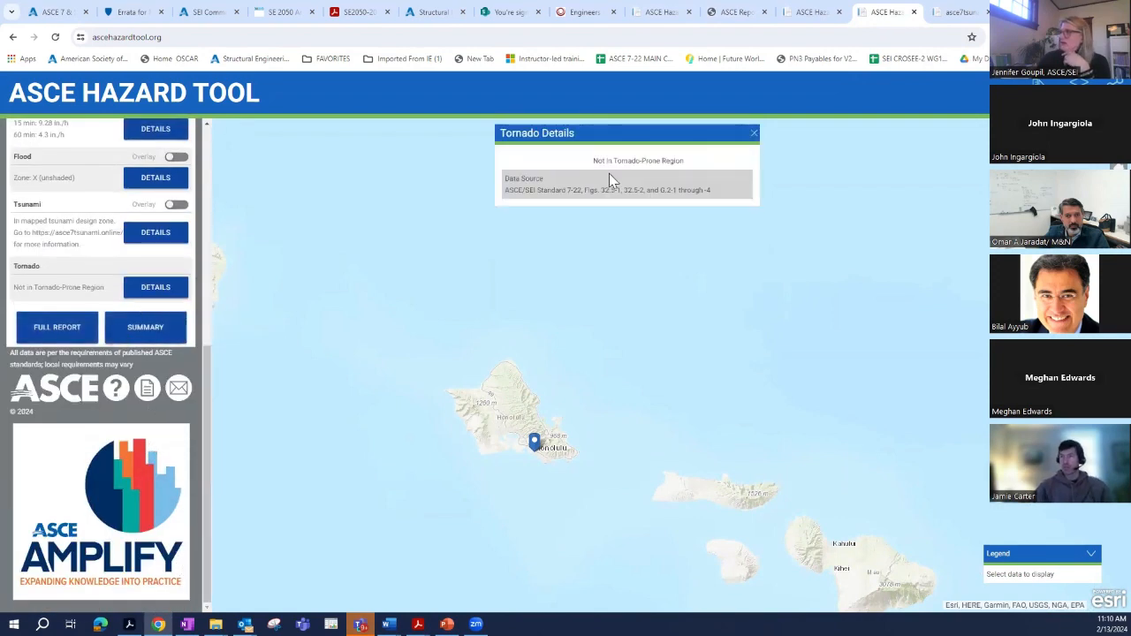
{"action": "left_click", "coordinate": [754, 133]}
{"action": "left_click", "coordinate": [166, 236]}
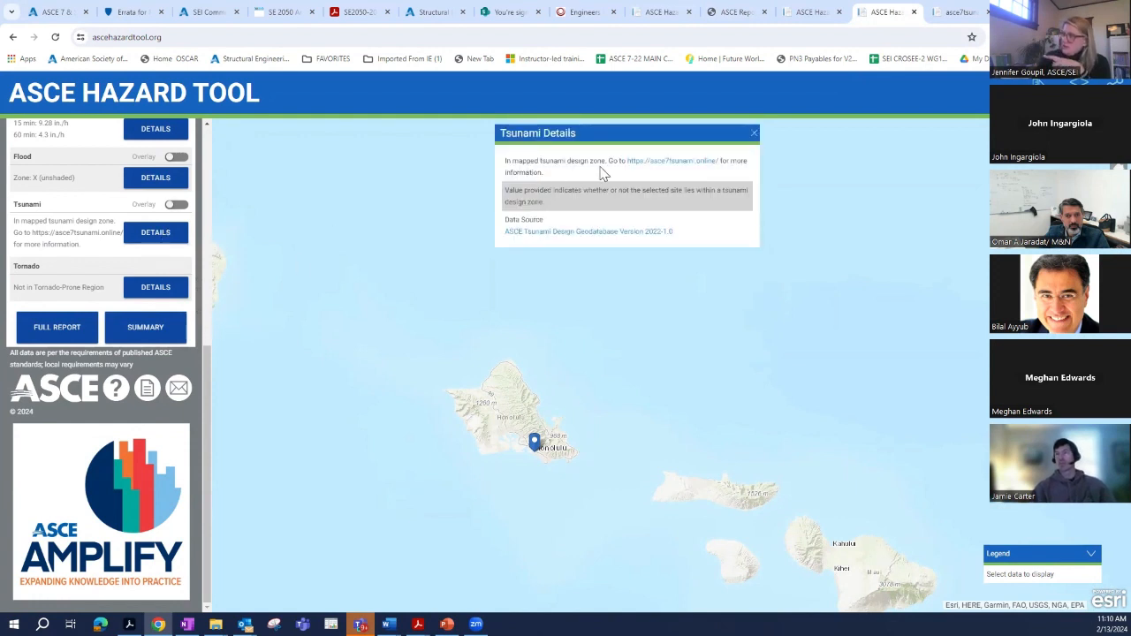
Step: Turn on the tsunami overlay for Honolulu and enter the linked ASCE Tsunami Hazard Tool past its welcome notice
{"action": "scroll", "coordinate": [593, 336], "scroll_direction": "down", "scroll_amount": 3}
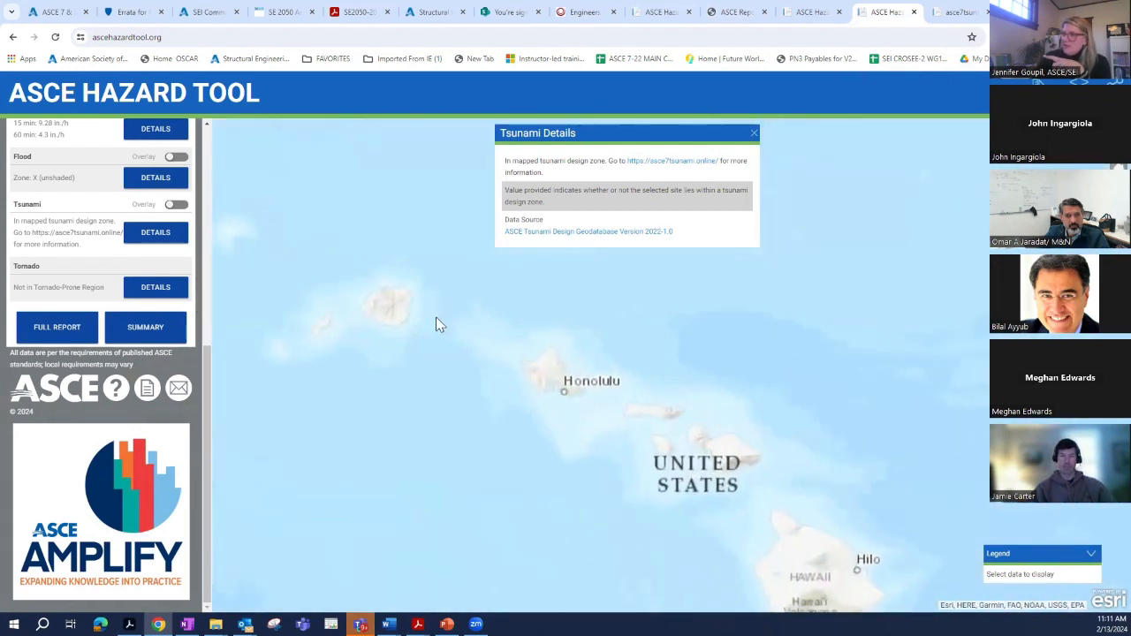
{"action": "left_click", "coordinate": [175, 204]}
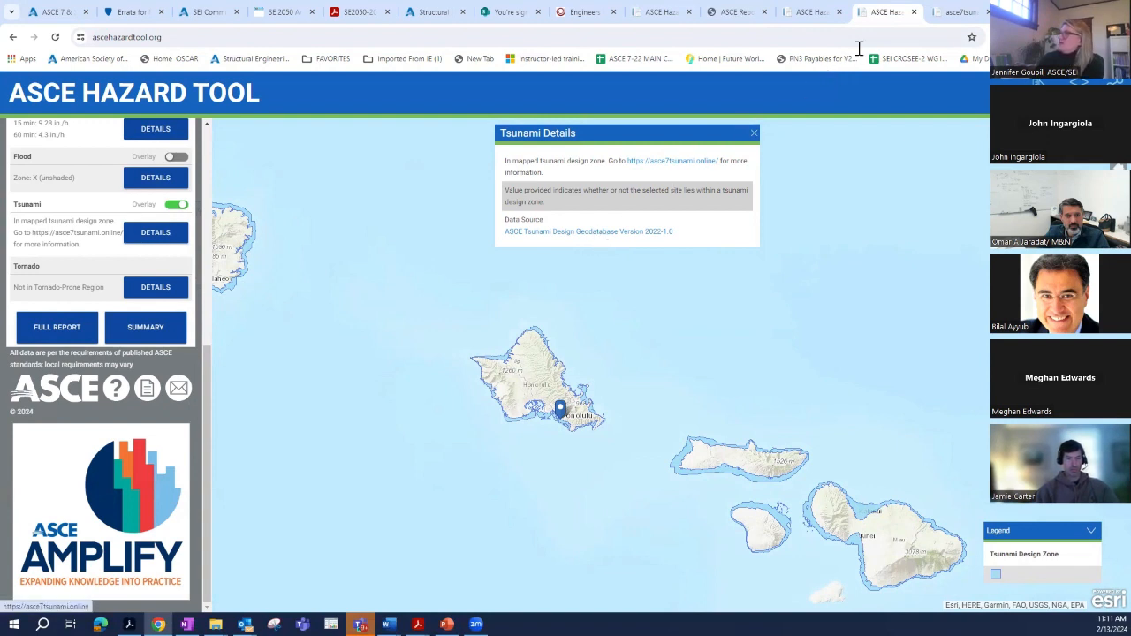
{"action": "left_click", "coordinate": [685, 162]}
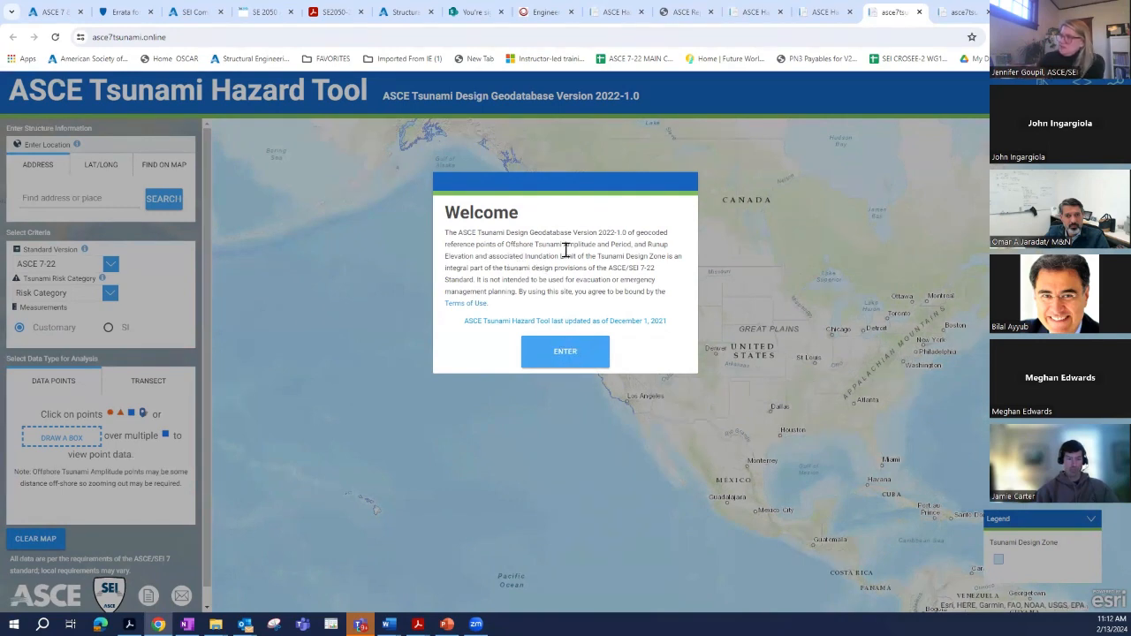
{"action": "left_click", "coordinate": [557, 358]}
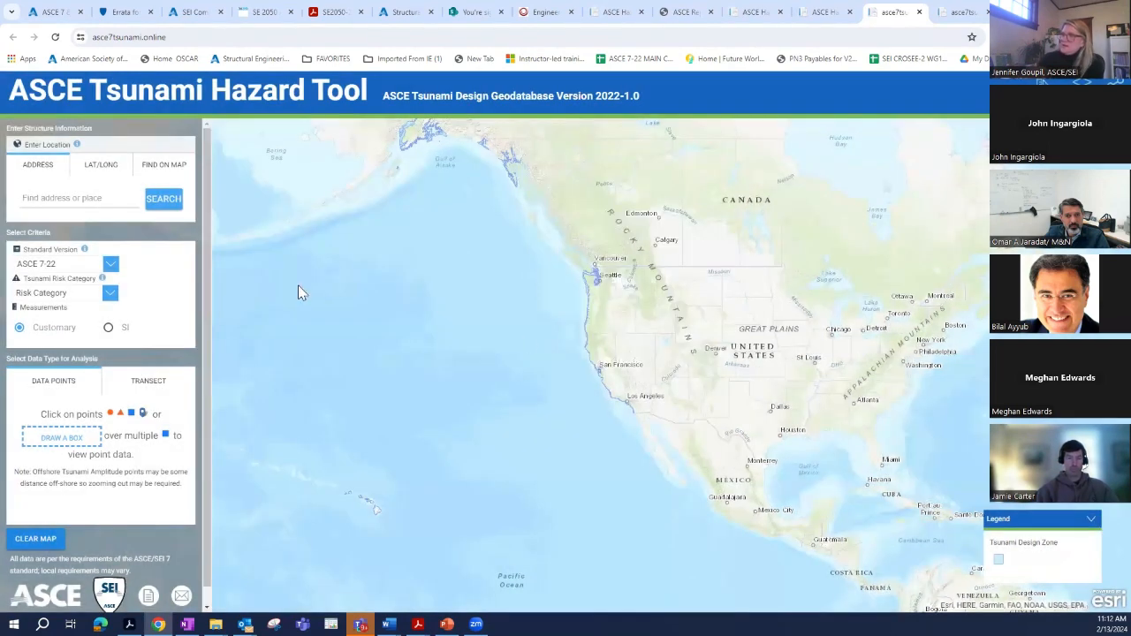
Step: Locate Honolulu, Hawaii in the tsunami tool and examine the tsunami data points along the harbor coastline
{"action": "left_click", "coordinate": [87, 201]}
{"action": "type", "text": "honolulu"}
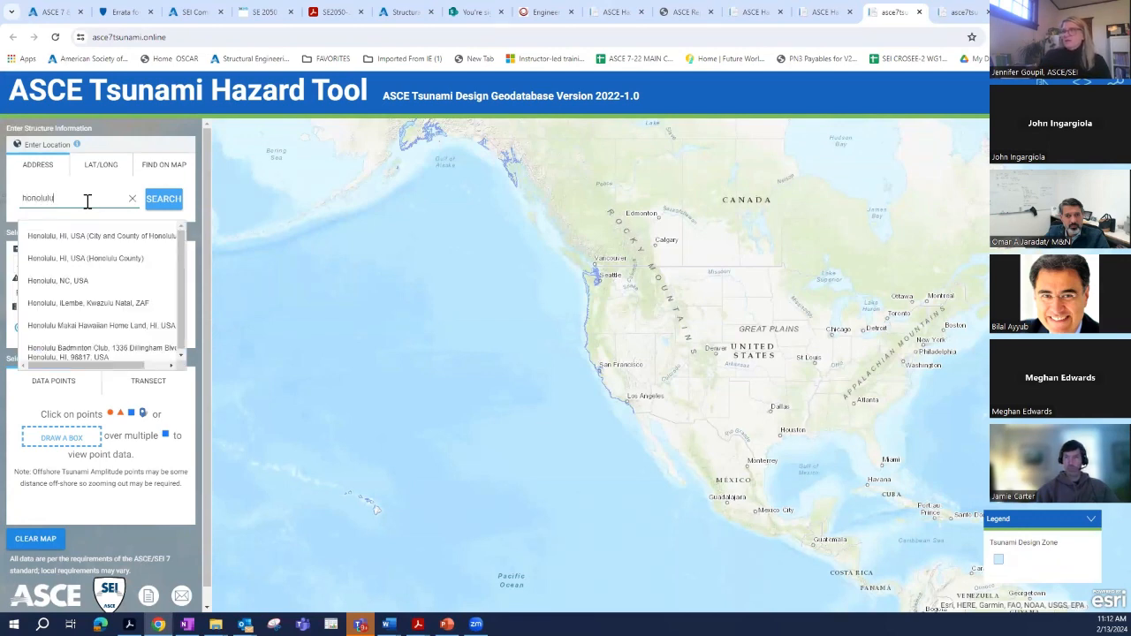
{"action": "left_click", "coordinate": [80, 246]}
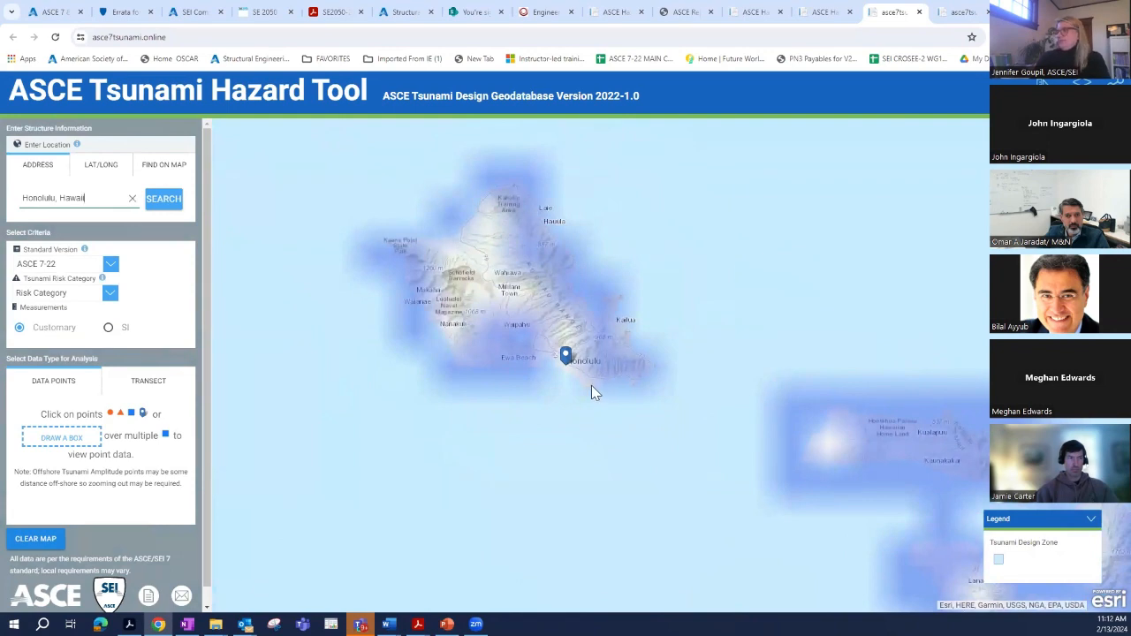
{"action": "scroll", "coordinate": [592, 392], "scroll_direction": "up", "scroll_amount": 1}
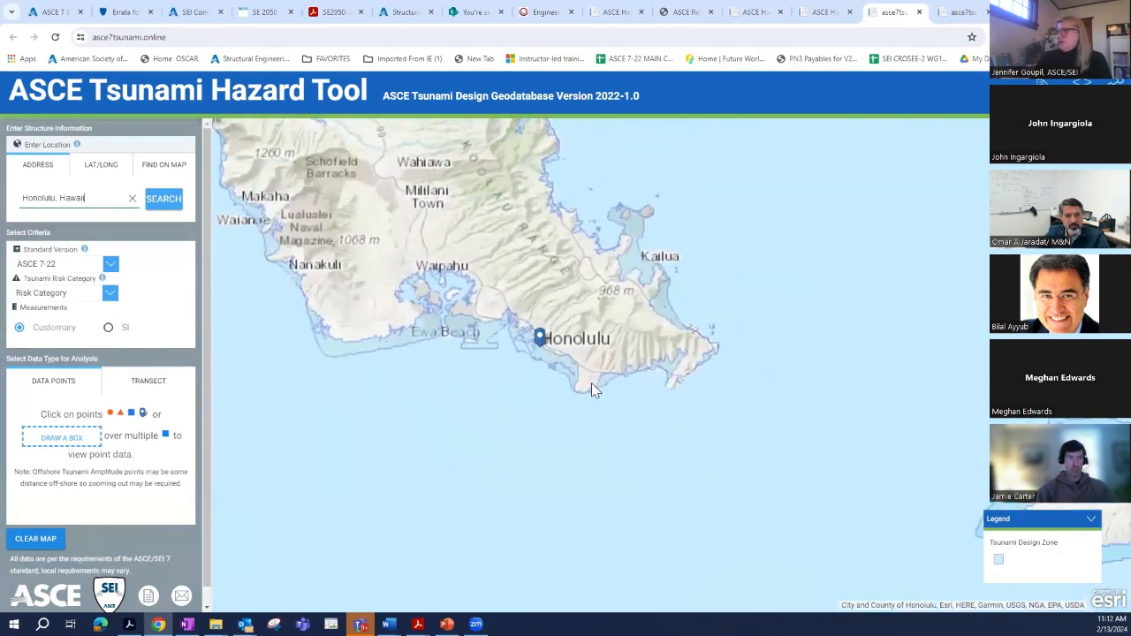
{"action": "scroll", "coordinate": [592, 384], "scroll_direction": "up", "scroll_amount": 1}
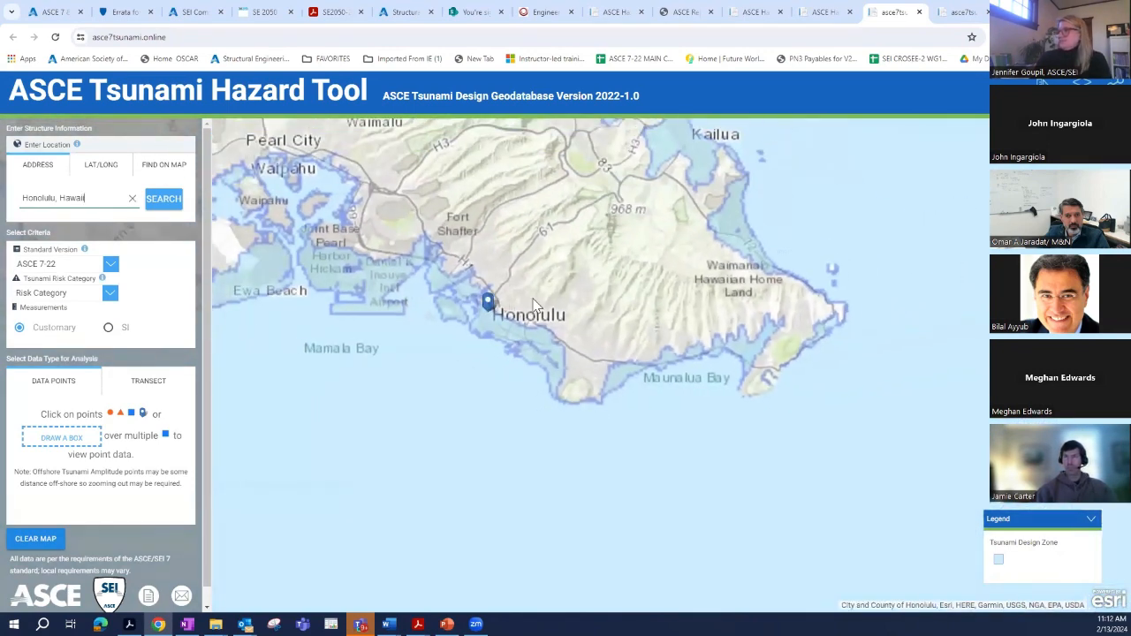
{"action": "mouse_move", "coordinate": [535, 305]}
{"action": "left_mouse_down"}
{"action": "mouse_move", "coordinate": [580, 350]}
{"action": "mouse_move", "coordinate": [711, 327]}
{"action": "left_mouse_up"}
{"action": "scroll", "coordinate": [580, 350], "scroll_direction": "up", "scroll_amount": 1}
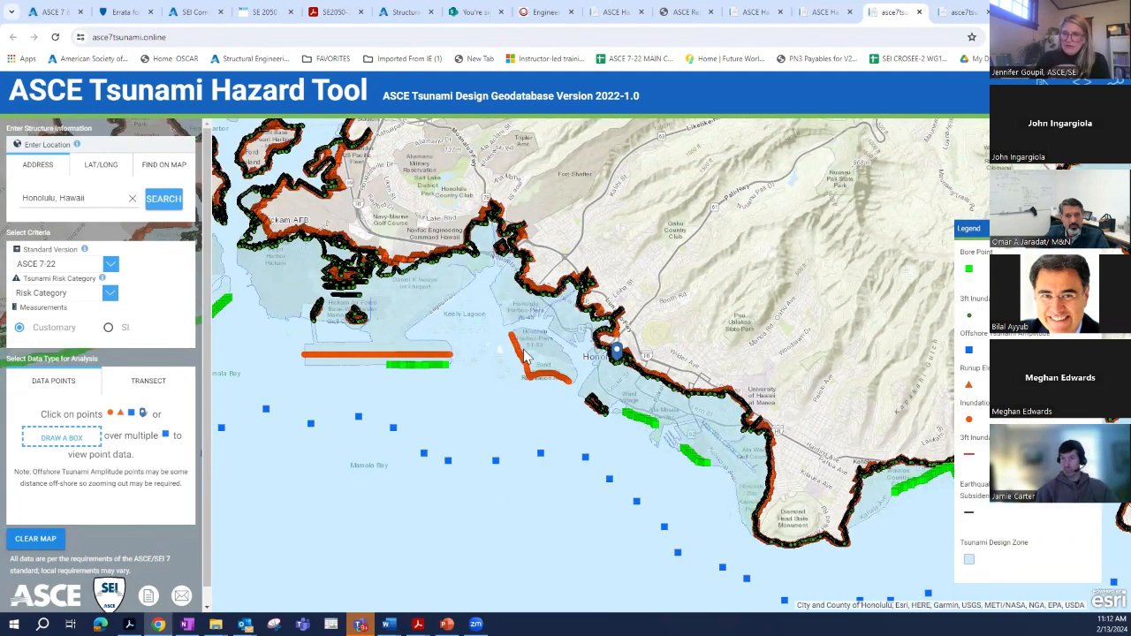
{"action": "scroll", "coordinate": [524, 356], "scroll_direction": "up", "scroll_amount": 1}
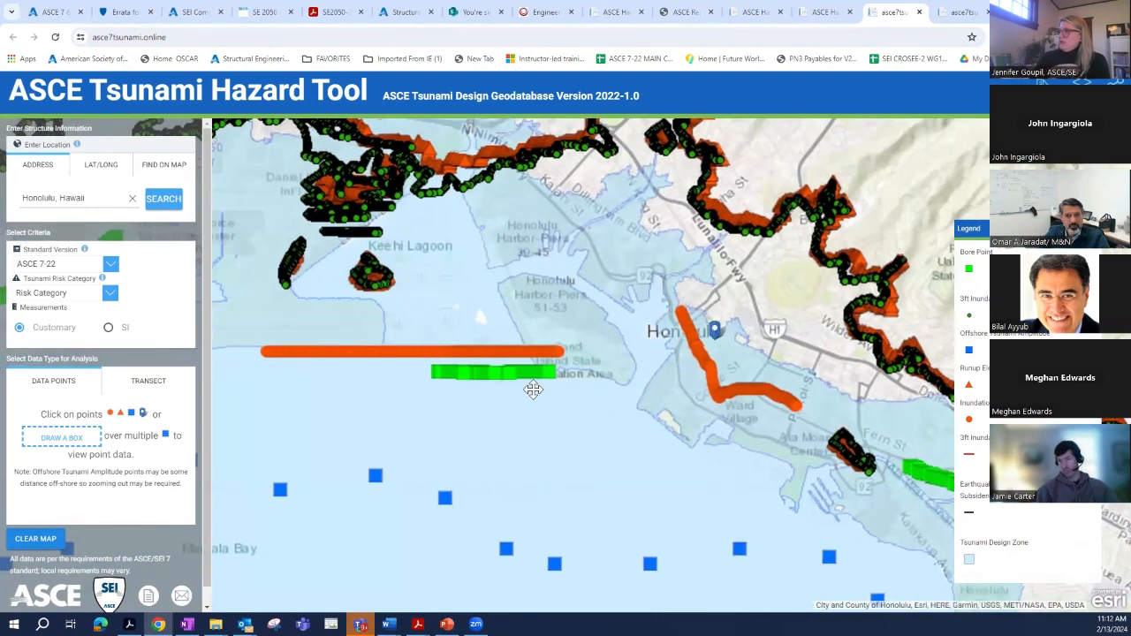
{"action": "left_click_drag", "start_coordinate": [533, 390], "coordinate": [482, 405]}
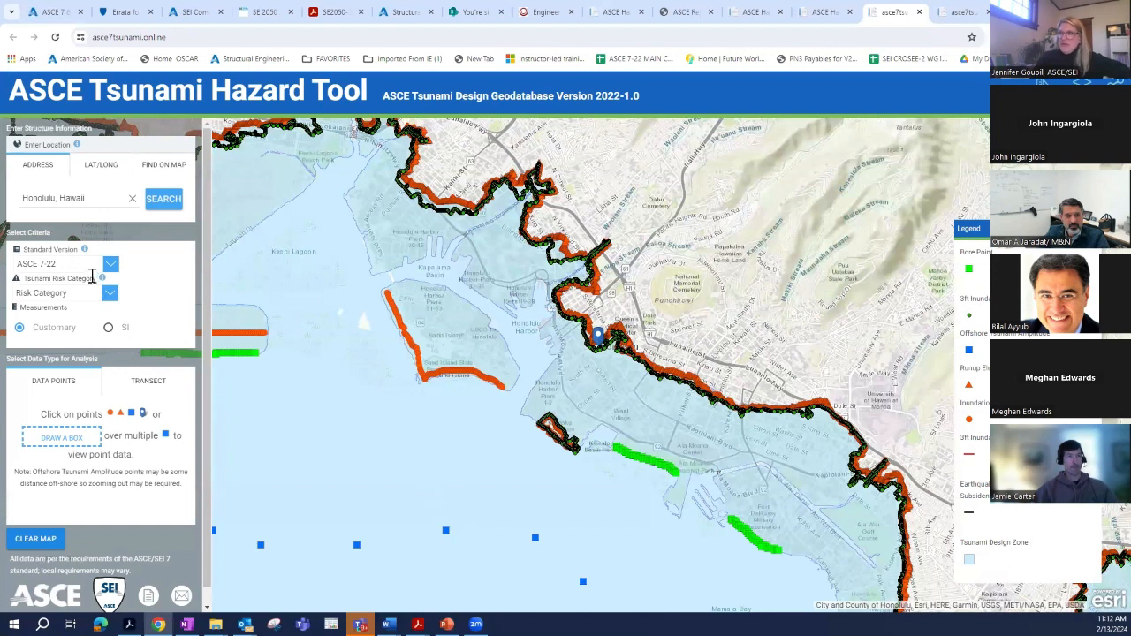
Step: Set the Tsunami Risk Category to III and read the note on the related ASCE 7-22 sections
{"action": "left_click", "coordinate": [110, 295]}
{"action": "left_click", "coordinate": [88, 339]}
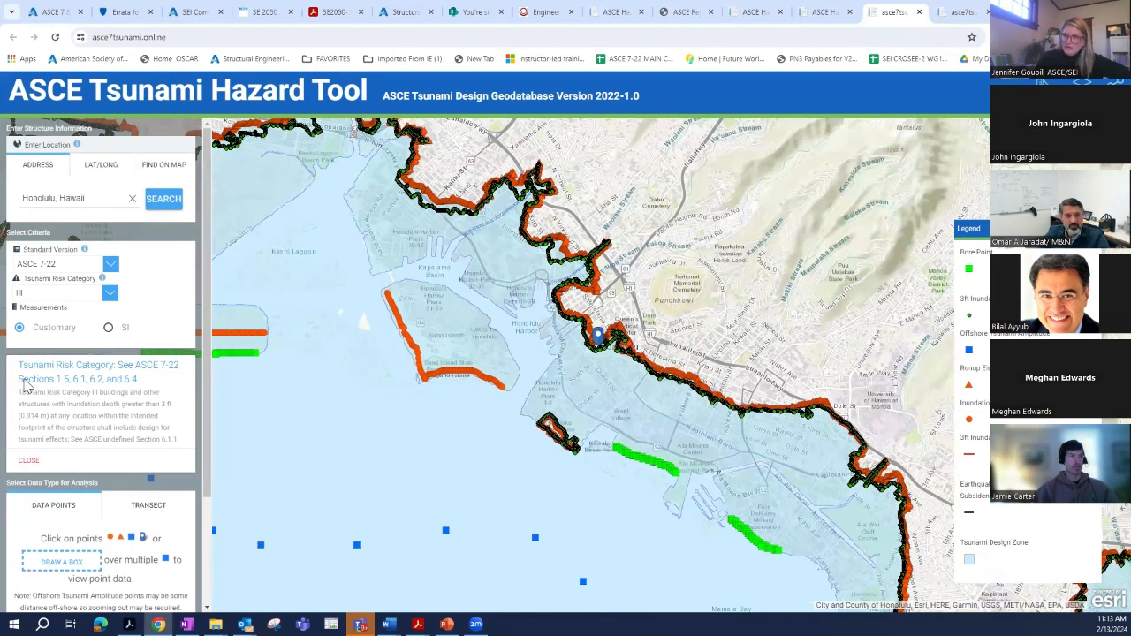
{"action": "left_click_drag", "start_coordinate": [25, 386], "coordinate": [146, 389]}
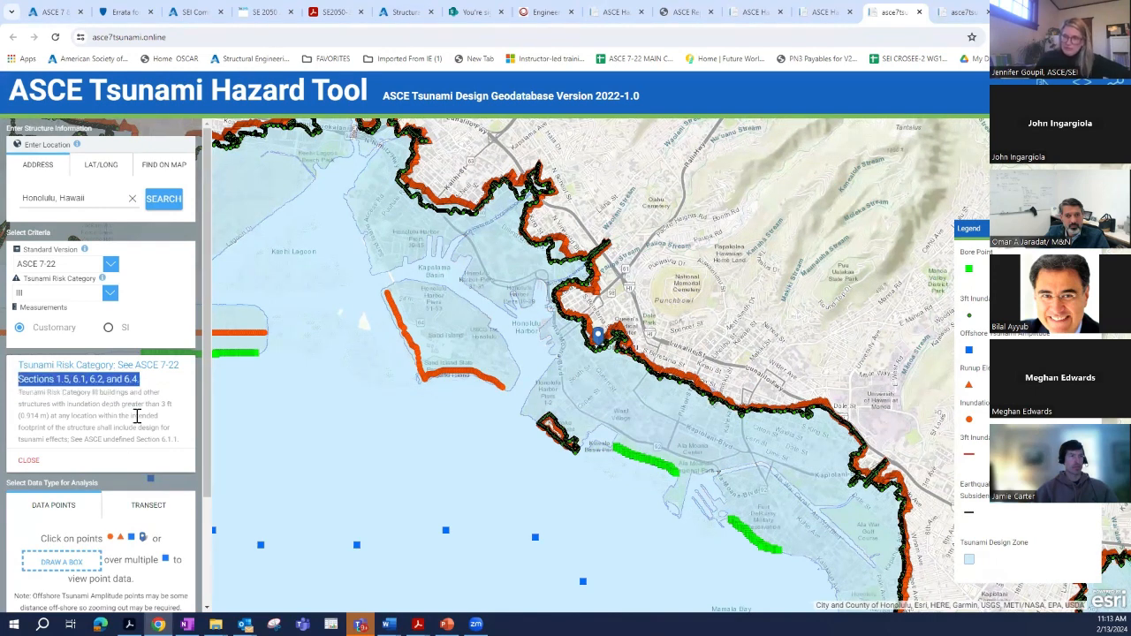
Step: Try to draw a data-point selection box over the shoreline around the Honolulu site marker
{"action": "scroll", "coordinate": [123, 446], "scroll_direction": "down", "scroll_amount": 1}
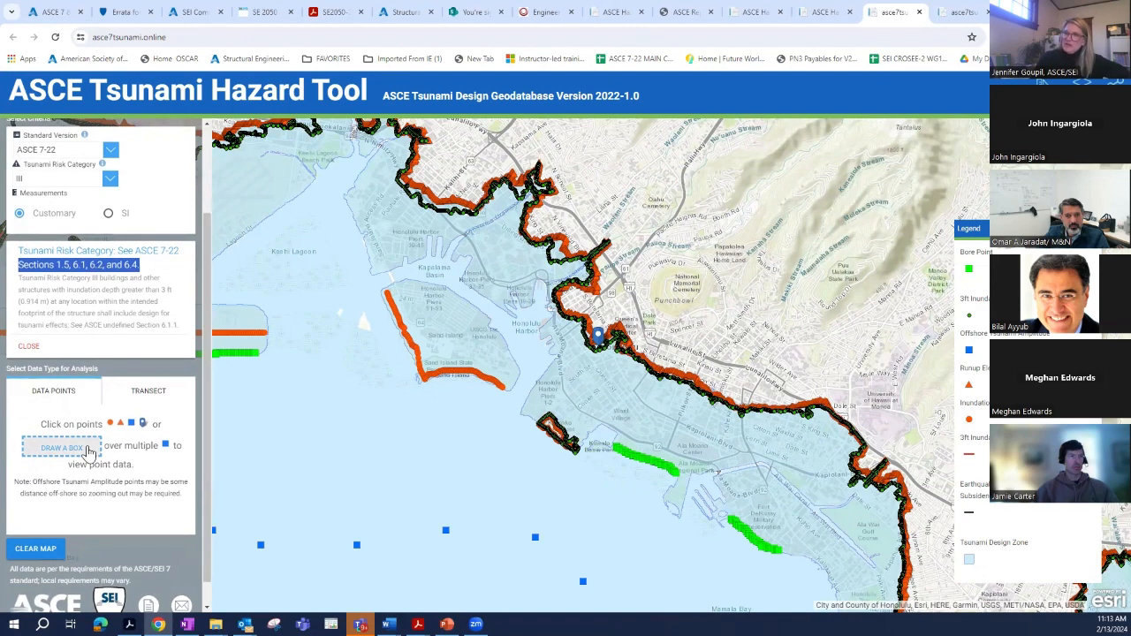
{"action": "left_click", "coordinate": [88, 452]}
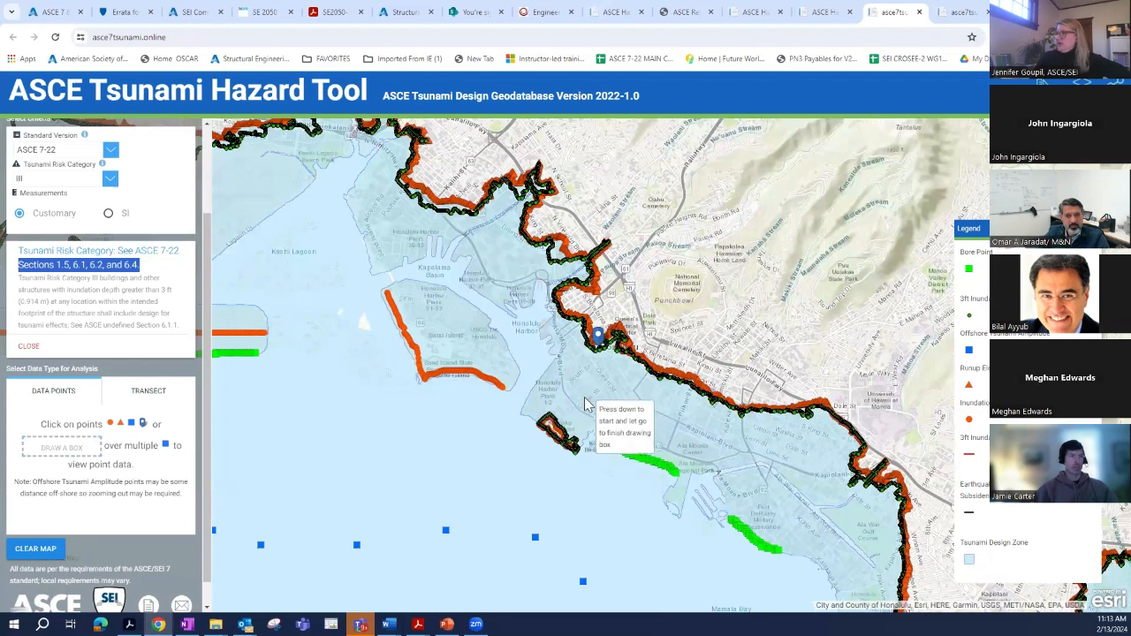
{"action": "left_click_drag", "start_coordinate": [502, 422], "coordinate": [645, 302]}
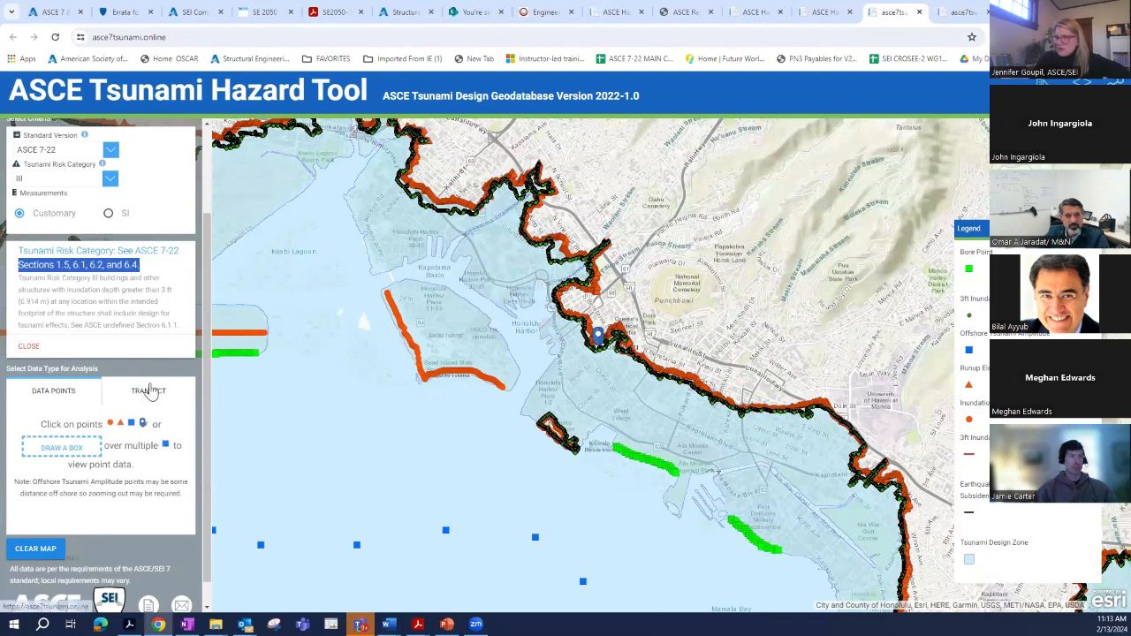
Step: Add a transect running from offshore through the Honolulu site marker to the inland hillside
{"action": "left_click", "coordinate": [146, 389]}
{"action": "left_click", "coordinate": [102, 428]}
{"action": "left_click", "coordinate": [103, 428]}
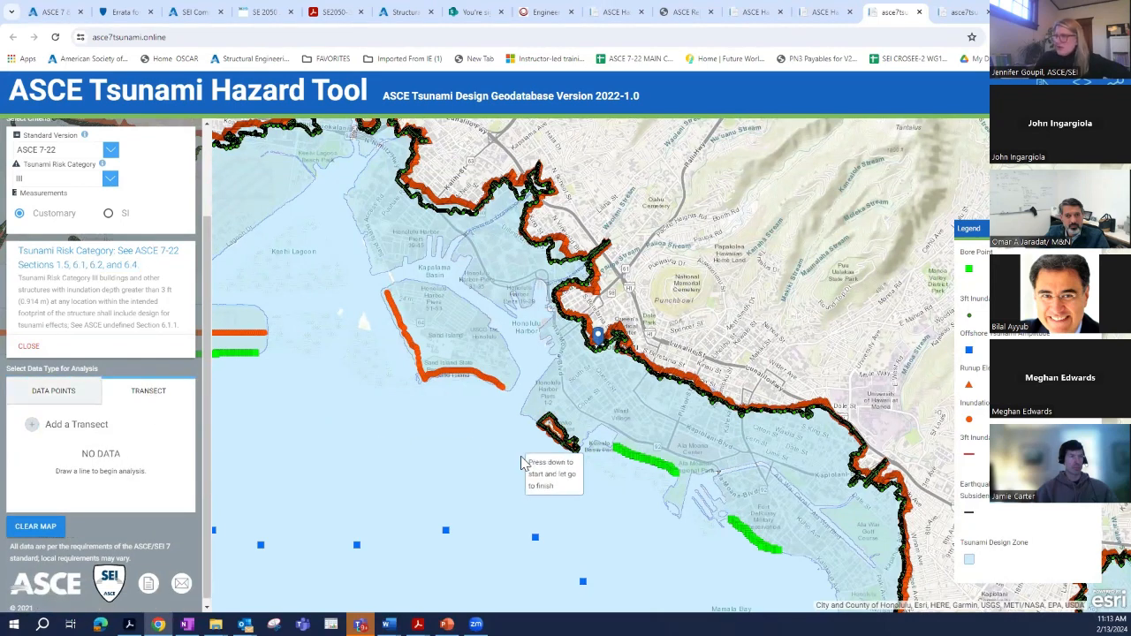
{"action": "left_click_drag", "start_coordinate": [511, 452], "coordinate": [657, 287]}
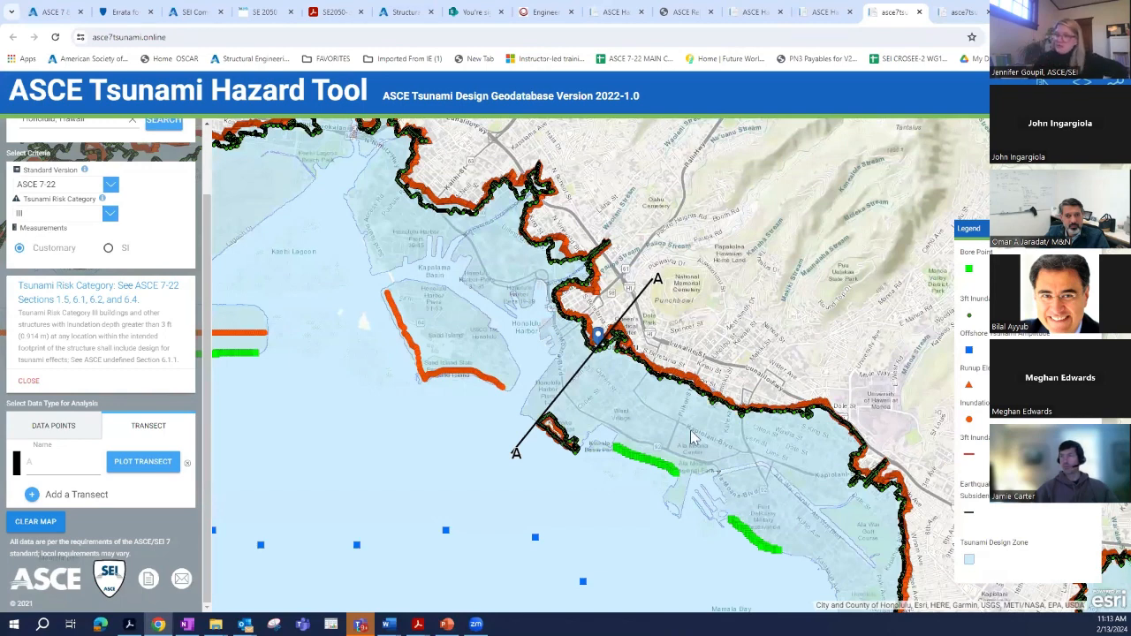
Step: Plot the transect, examine its elevation profile from the sea to the inland end, and close the plot
{"action": "left_click", "coordinate": [145, 462]}
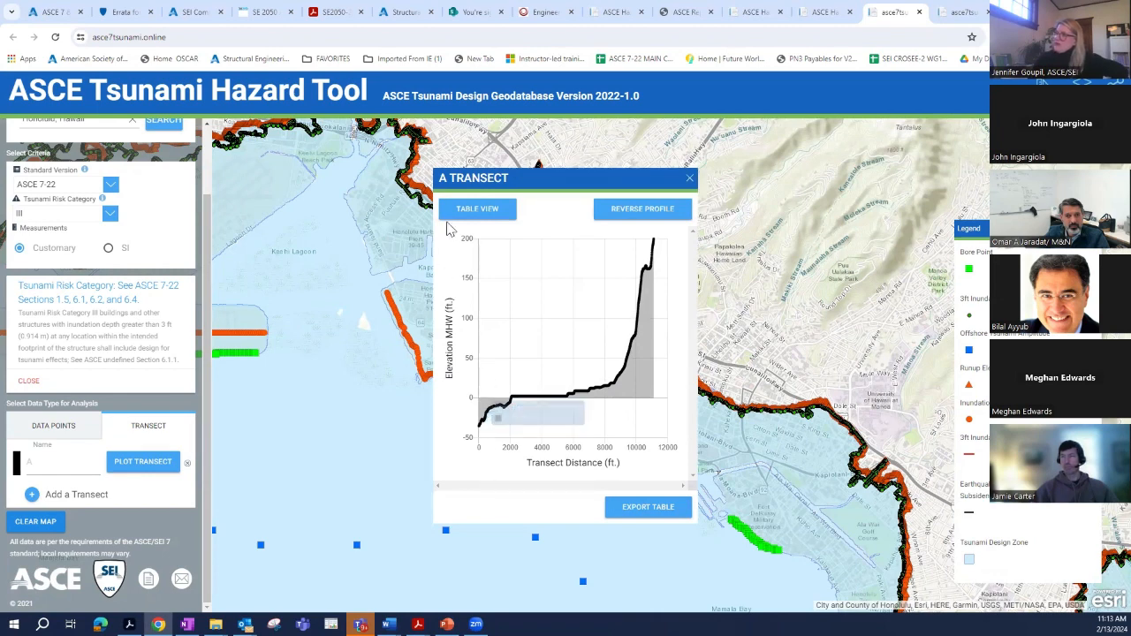
{"action": "mouse_move", "coordinate": [482, 428]}
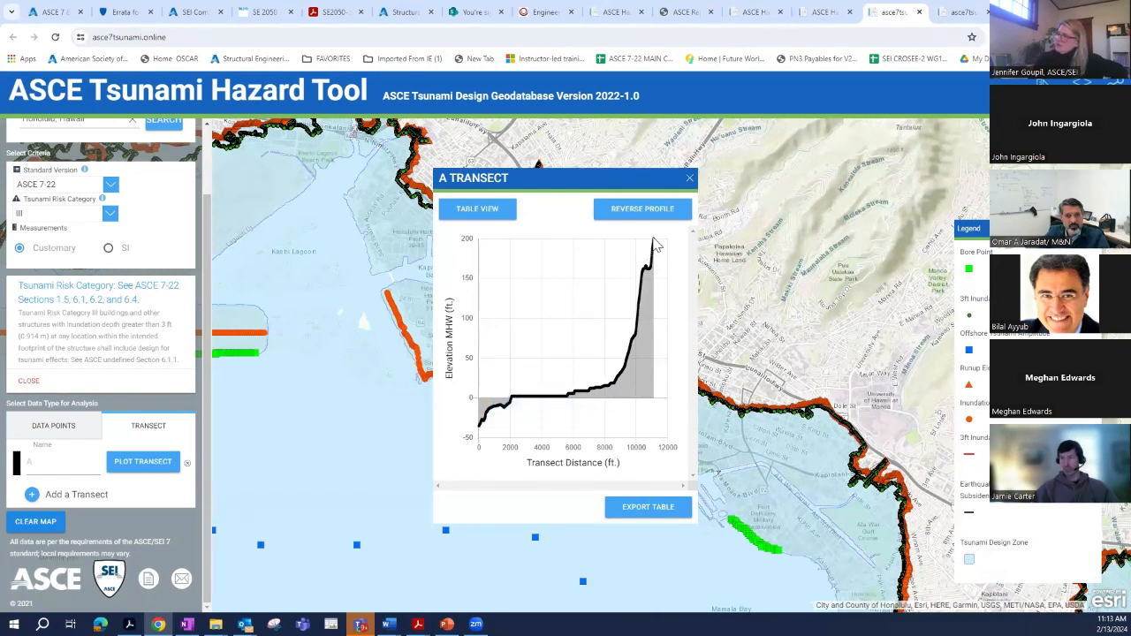
{"action": "mouse_move", "coordinate": [656, 251]}
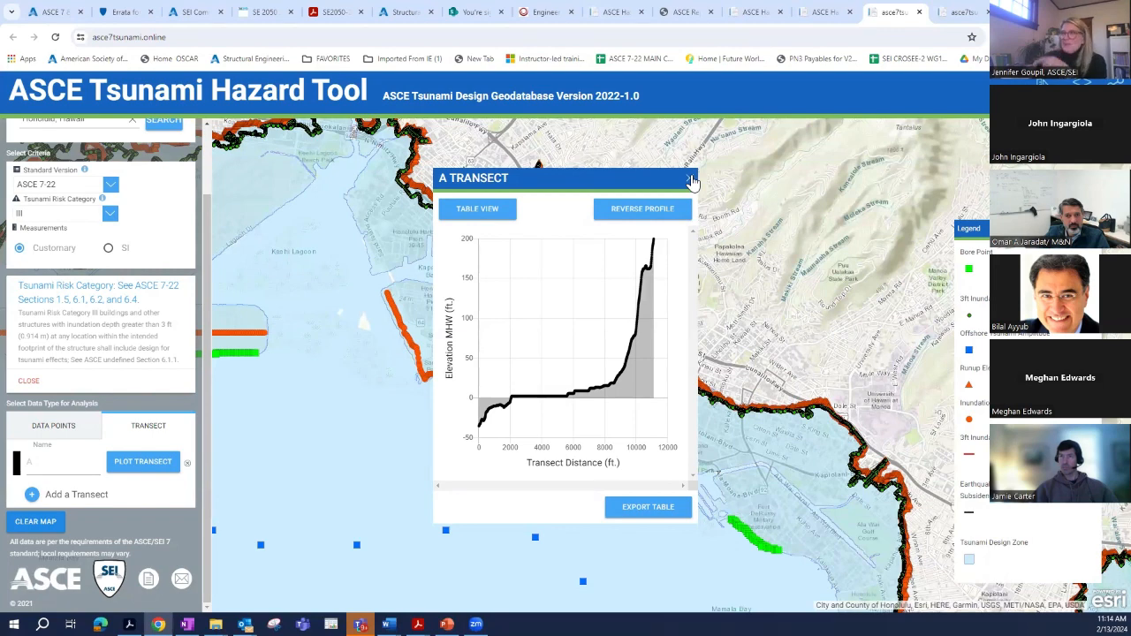
{"action": "left_click", "coordinate": [691, 179]}
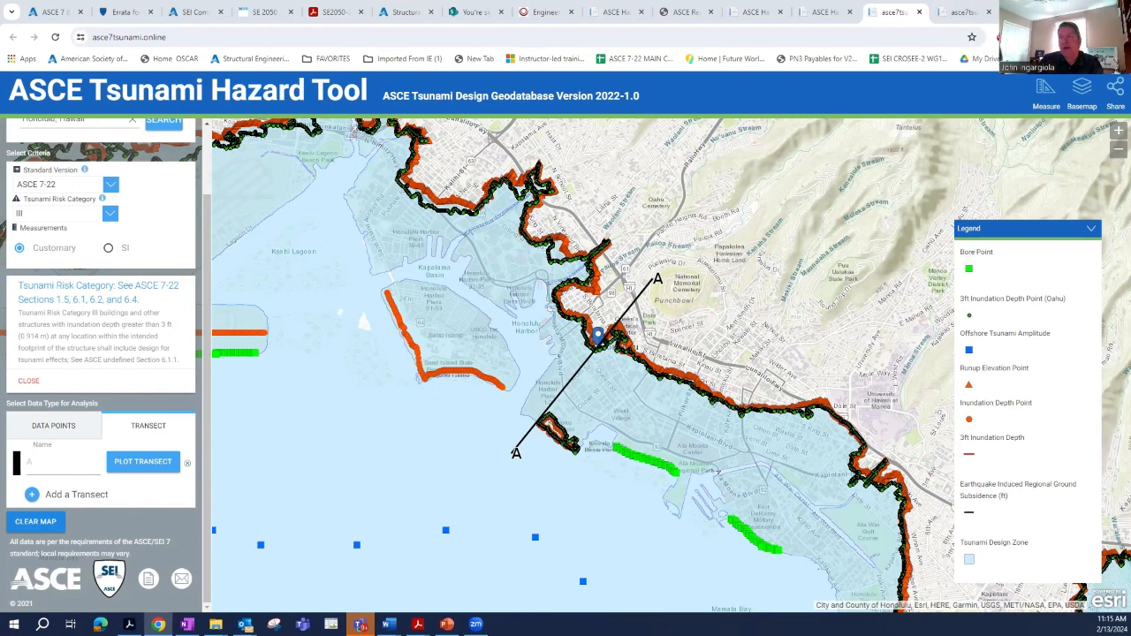
Step: Dismiss the report-building notice on the Fort Collins results page and return to the Honolulu tsunami transect map
{"action": "left_click", "coordinate": [760, 14]}
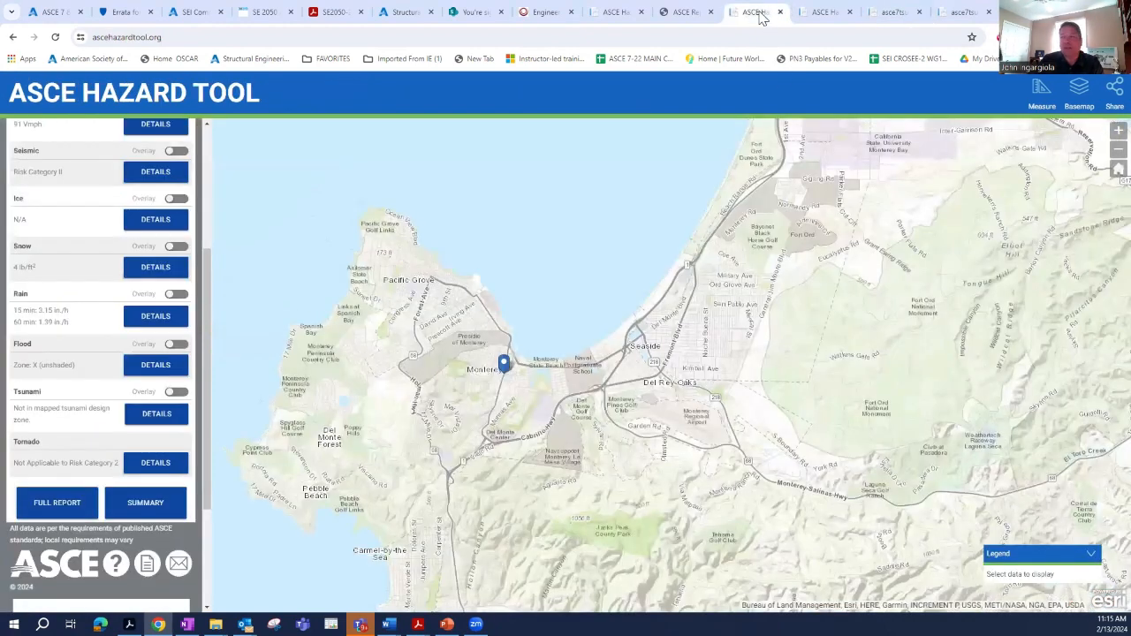
{"action": "mouse_move", "coordinate": [822, 13]}
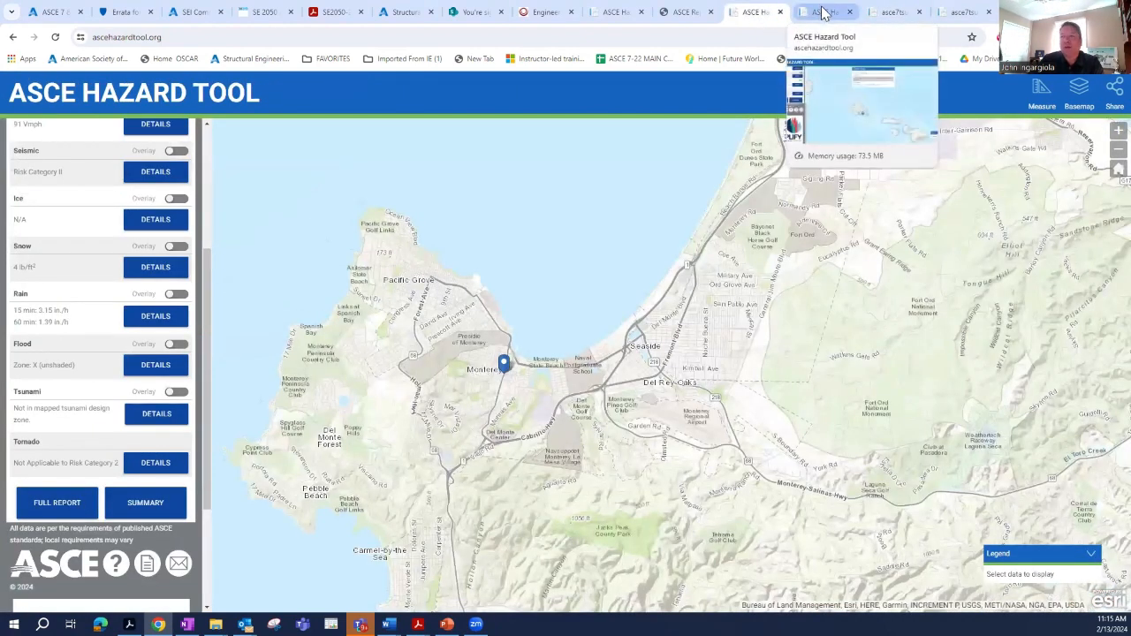
{"action": "left_click", "coordinate": [610, 12]}
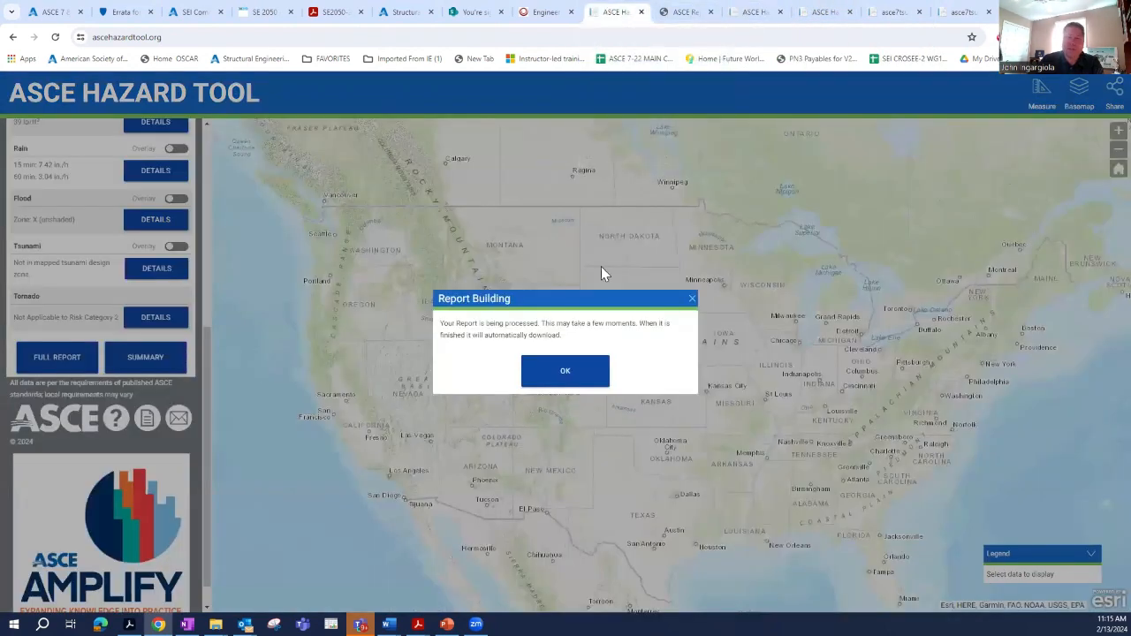
{"action": "left_click", "coordinate": [565, 371]}
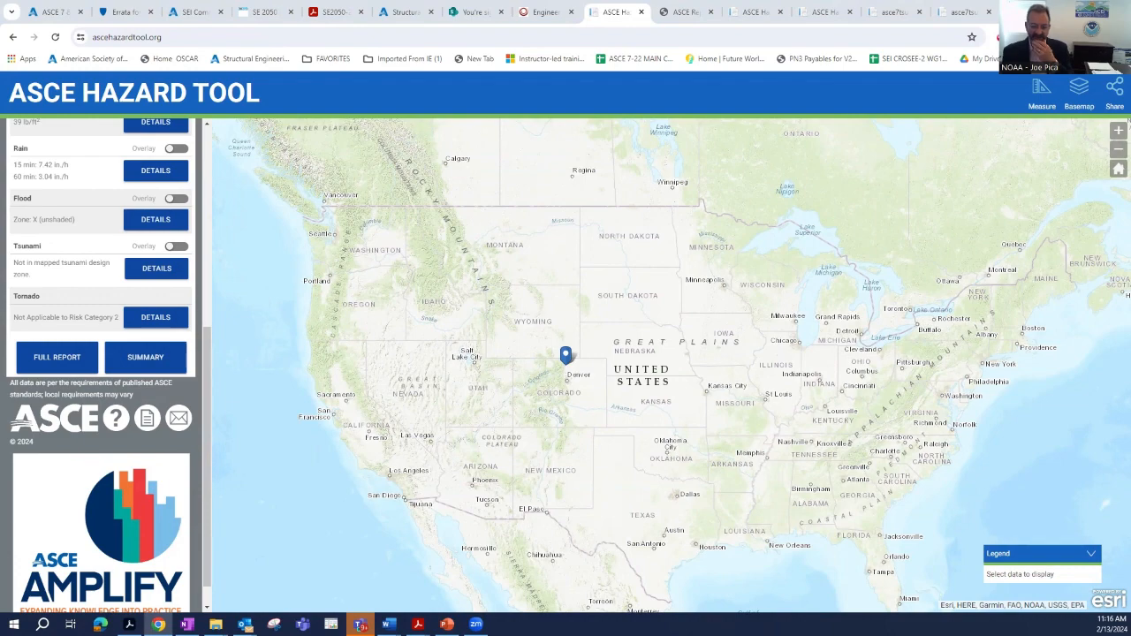
{"action": "left_click", "coordinate": [955, 12]}
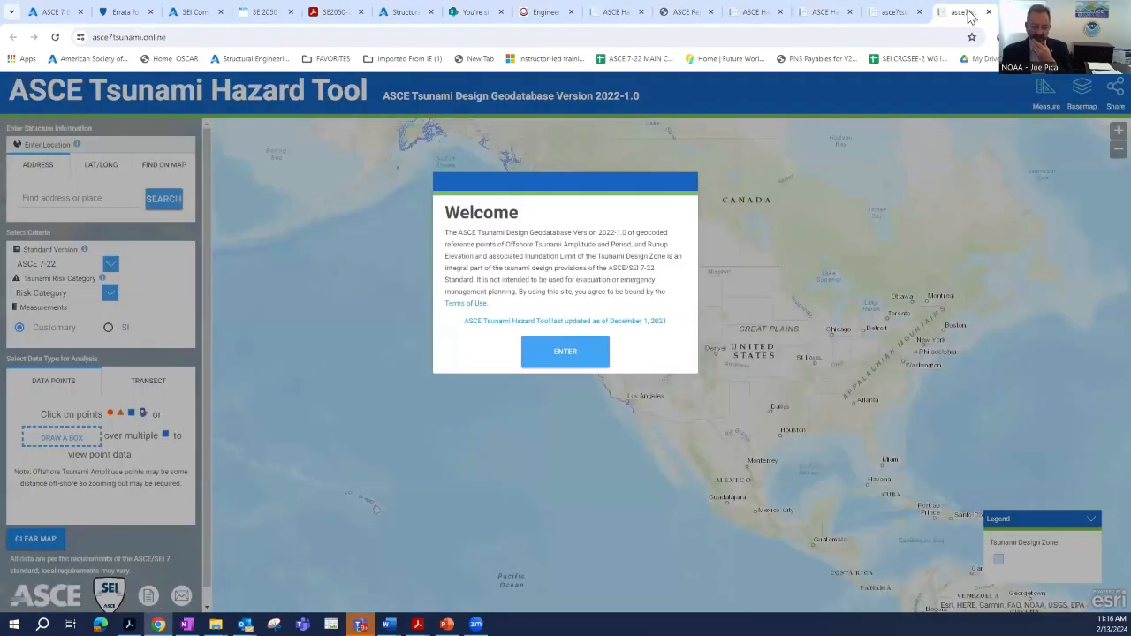
{"action": "left_click", "coordinate": [879, 20]}
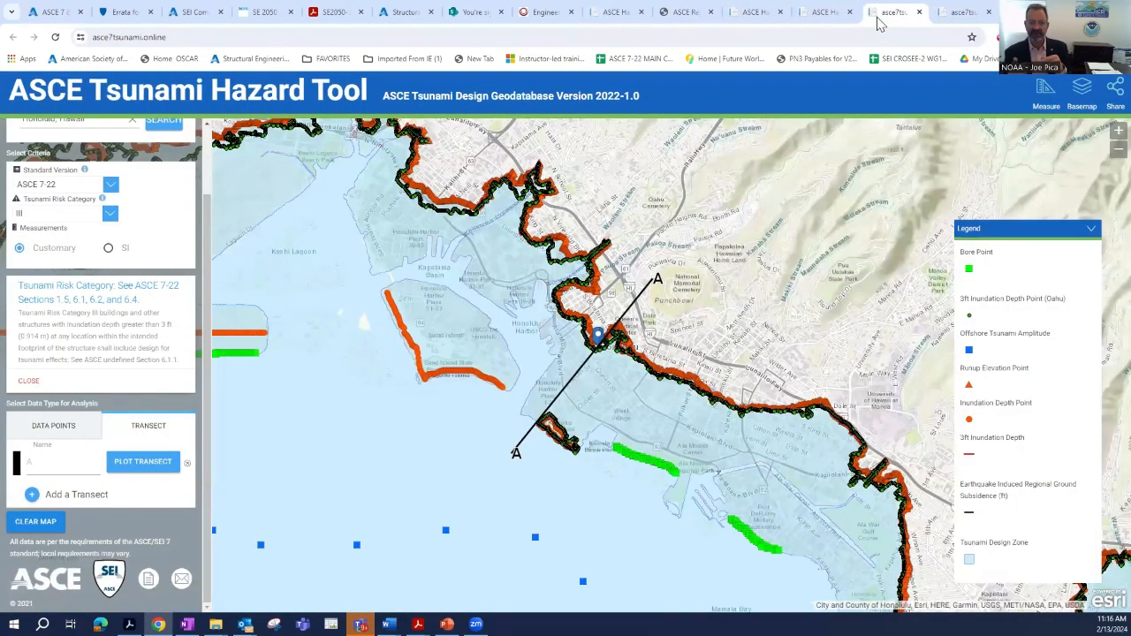
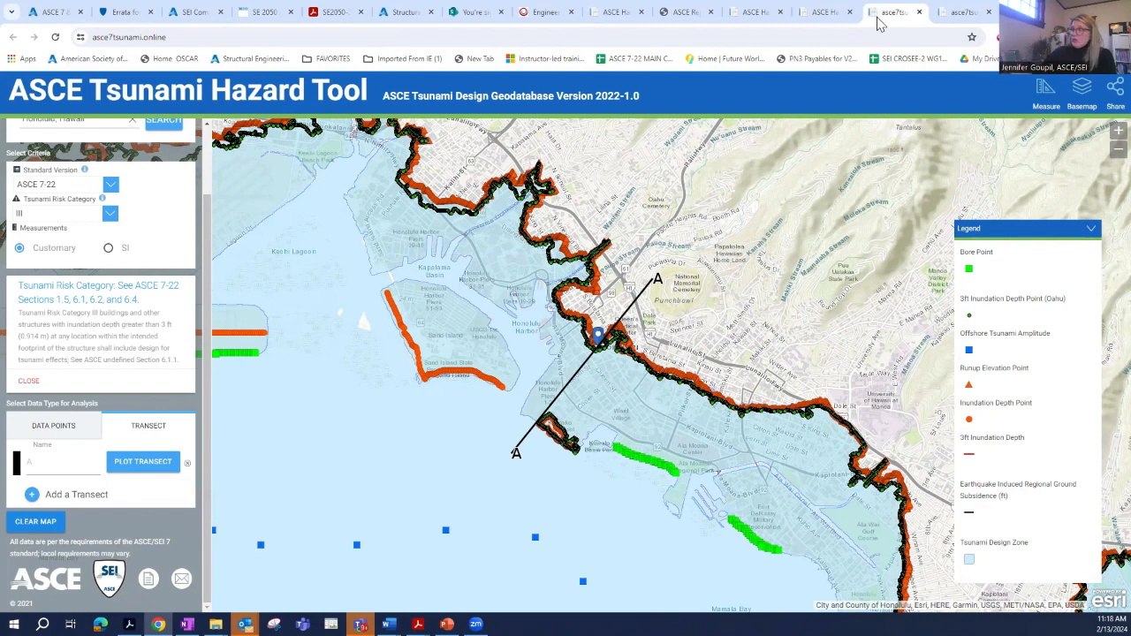
Step: Switch to the Monterey, California results page and review its hazard values and site information
{"action": "left_click", "coordinate": [755, 13]}
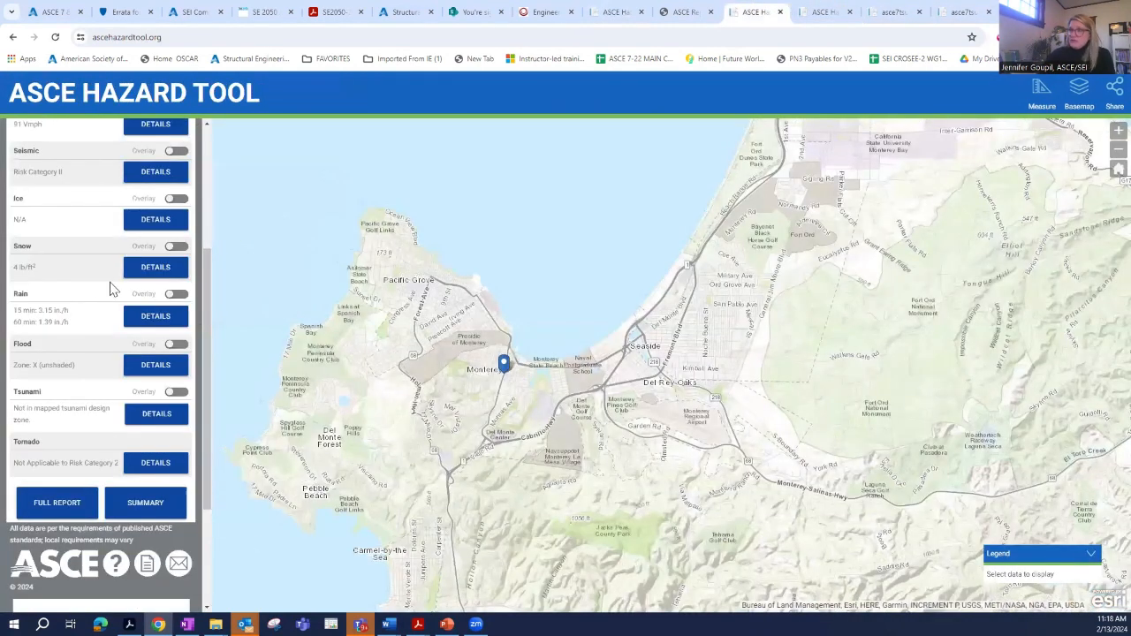
{"action": "left_click_drag", "start_coordinate": [199, 217], "coordinate": [207, 192]}
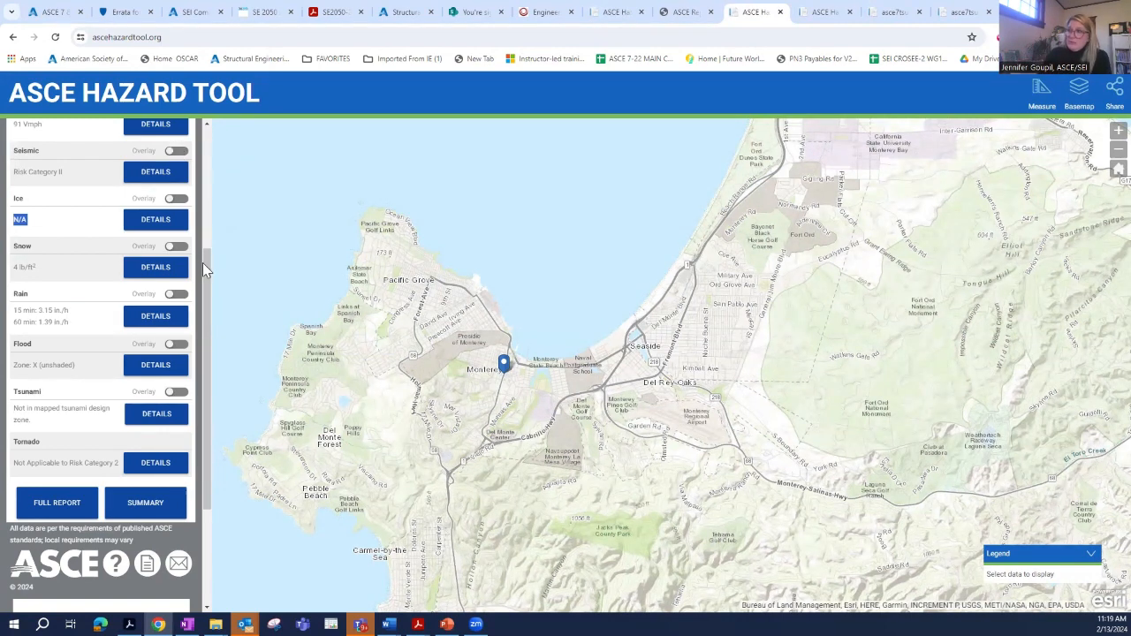
{"action": "scroll", "coordinate": [65, 259], "scroll_direction": "up", "scroll_amount": 3}
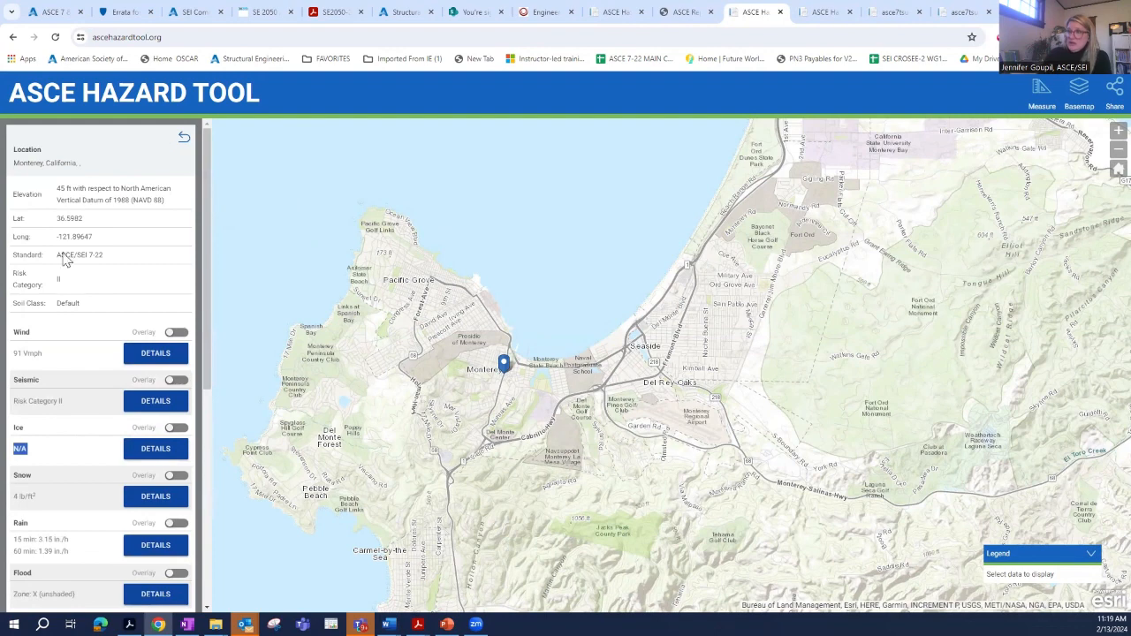
Step: Review the wind details for Monterey, turn on the wind overlay and close the details window
{"action": "left_click", "coordinate": [144, 354]}
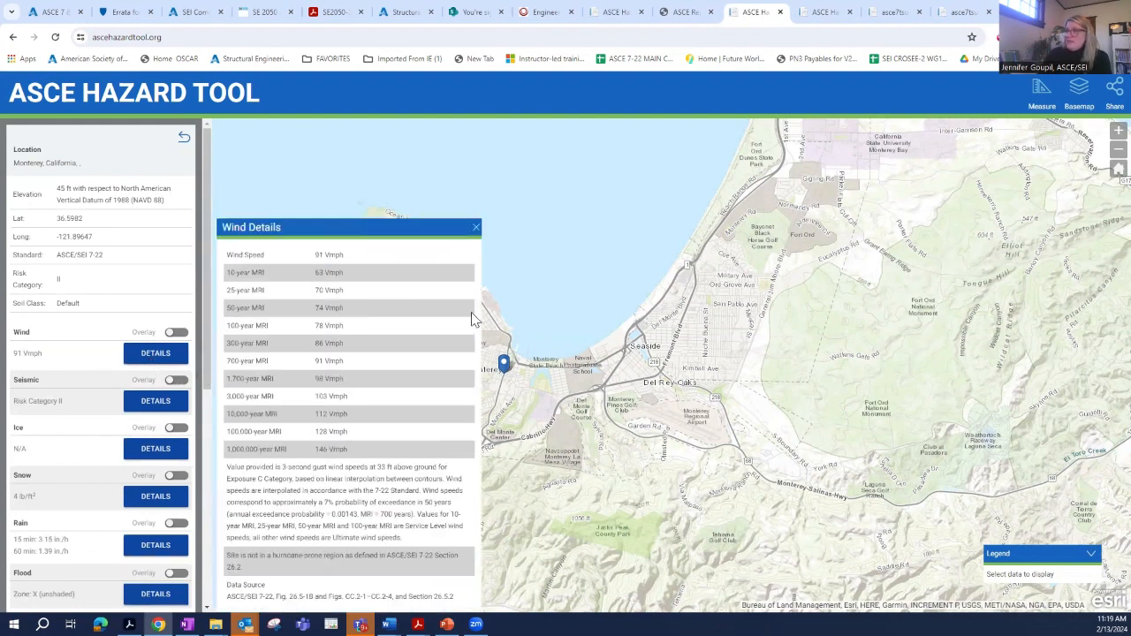
{"action": "left_click_drag", "start_coordinate": [398, 225], "coordinate": [545, 172]}
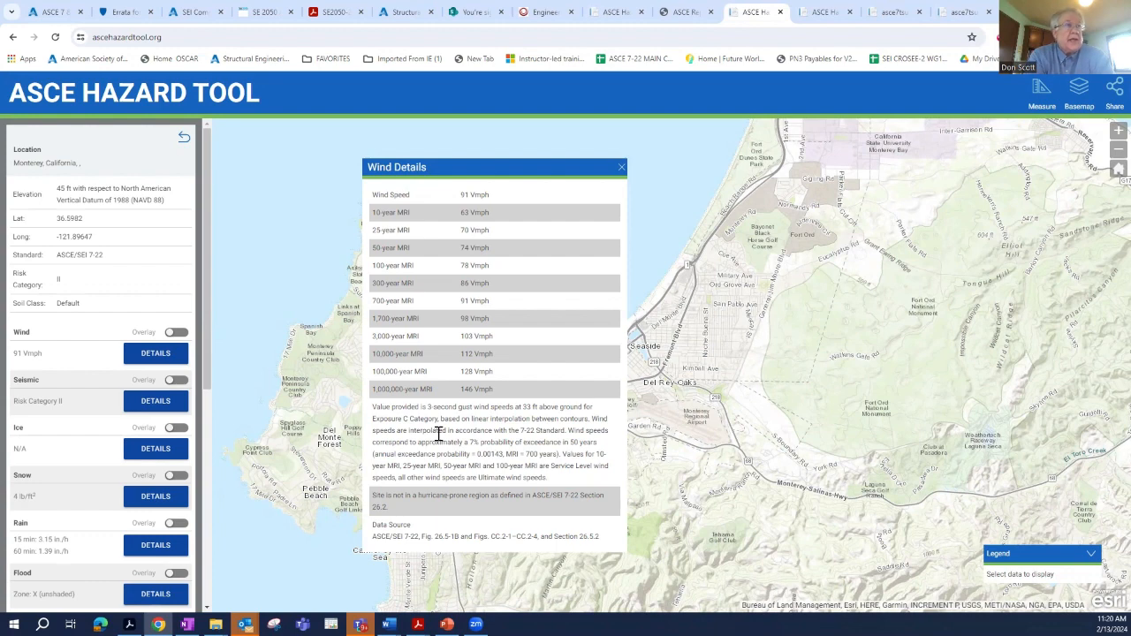
{"action": "left_click", "coordinate": [176, 334]}
{"action": "left_click", "coordinate": [622, 167]}
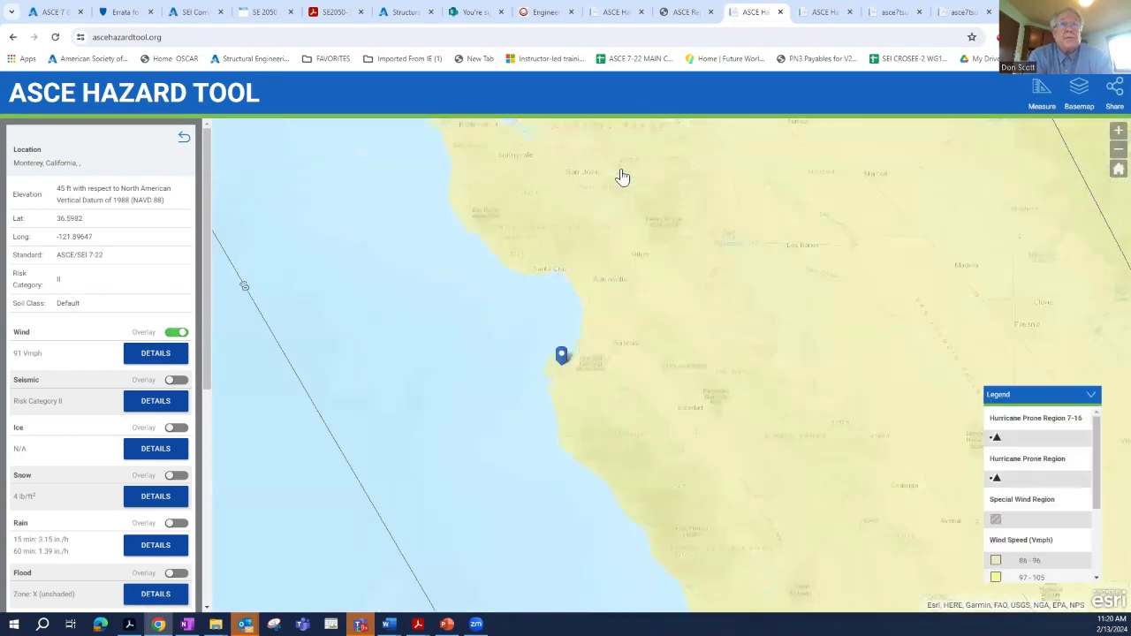
Step: Examine the wind speed overlay, special wind regions and hurricane-prone zones from the Monterey coast across the whole United States
{"action": "scroll", "coordinate": [618, 301], "scroll_direction": "down", "scroll_amount": 2}
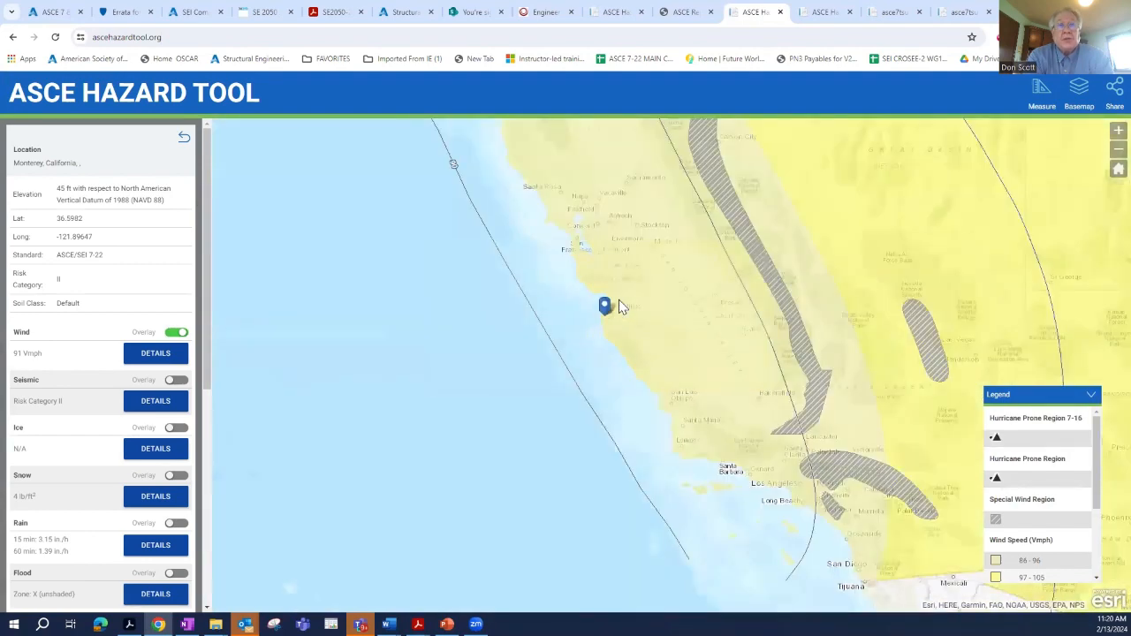
{"action": "scroll", "coordinate": [618, 300], "scroll_direction": "down", "scroll_amount": 1}
{"action": "left_click_drag", "start_coordinate": [676, 283], "coordinate": [520, 360]}
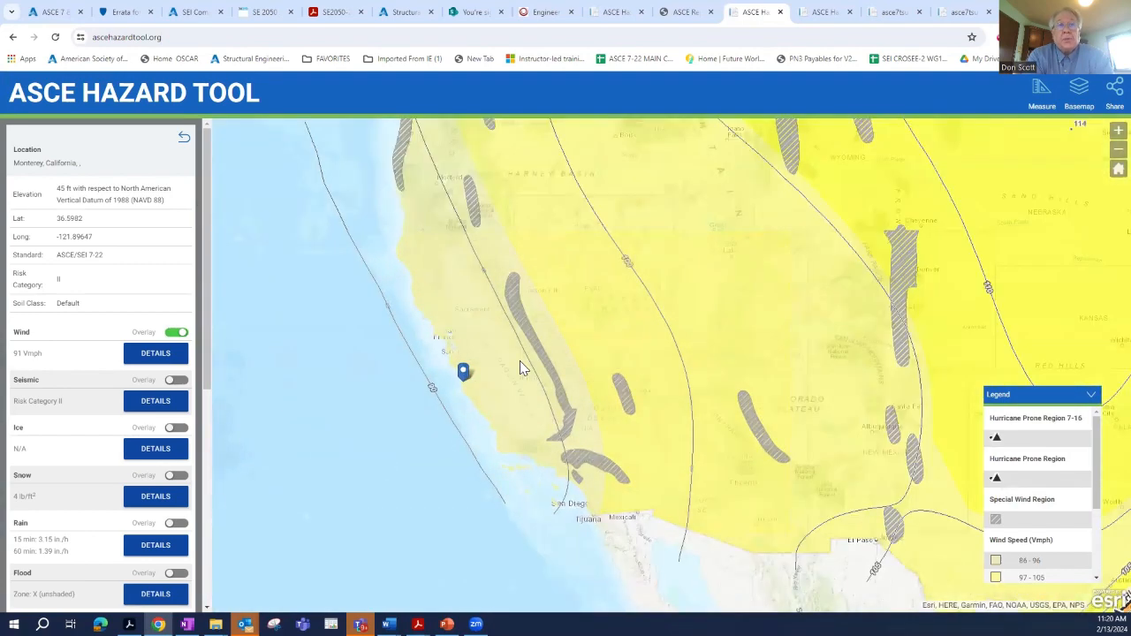
{"action": "scroll", "coordinate": [520, 360], "scroll_direction": "down", "scroll_amount": 2}
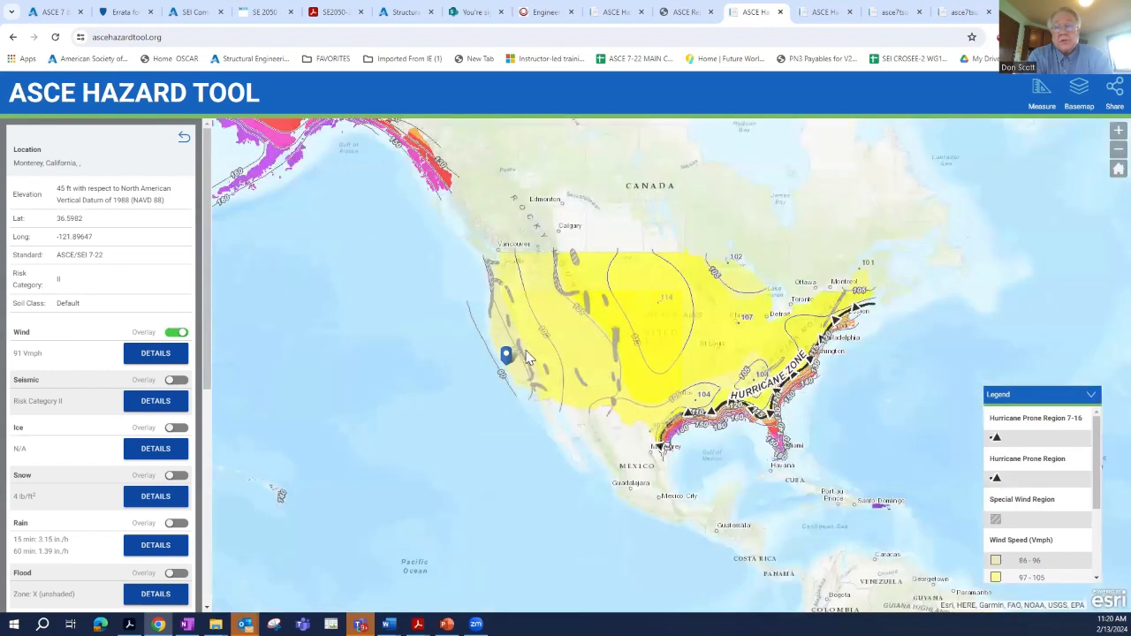
{"action": "mouse_move", "coordinate": [528, 355]}
{"action": "left_mouse_down"}
{"action": "mouse_move", "coordinate": [491, 380]}
{"action": "mouse_move", "coordinate": [452, 380]}
{"action": "left_mouse_up"}
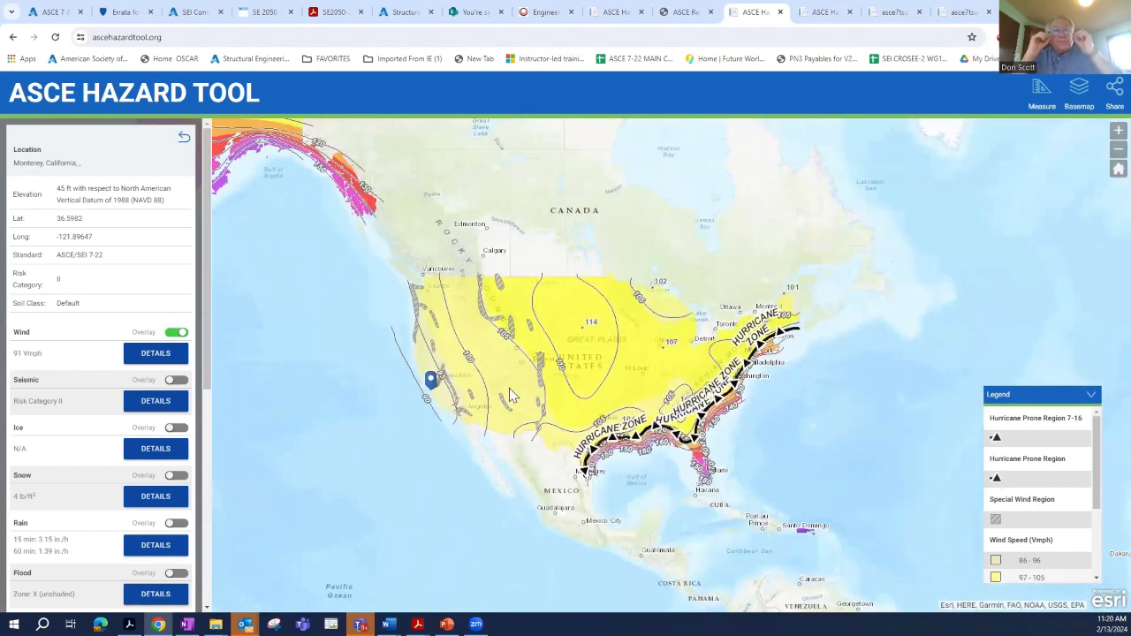
{"action": "scroll", "coordinate": [510, 395], "scroll_direction": "up", "scroll_amount": 1}
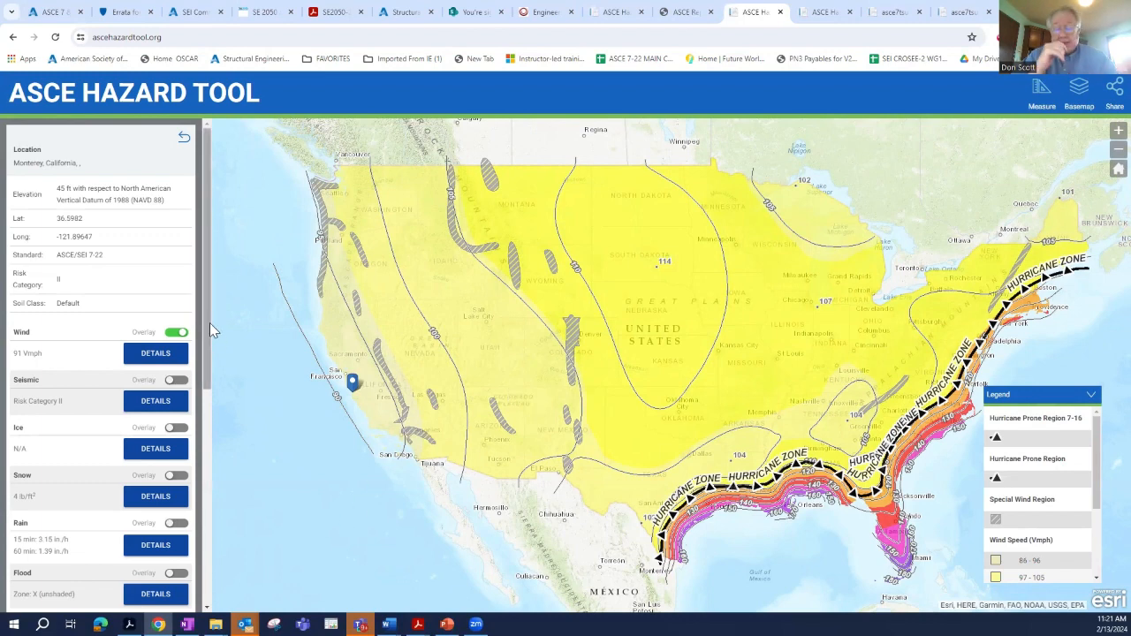
Step: Review the Monterey wind speeds by recurrence interval in the wind details, and close them
{"action": "left_click_drag", "start_coordinate": [207, 327], "coordinate": [202, 410]}
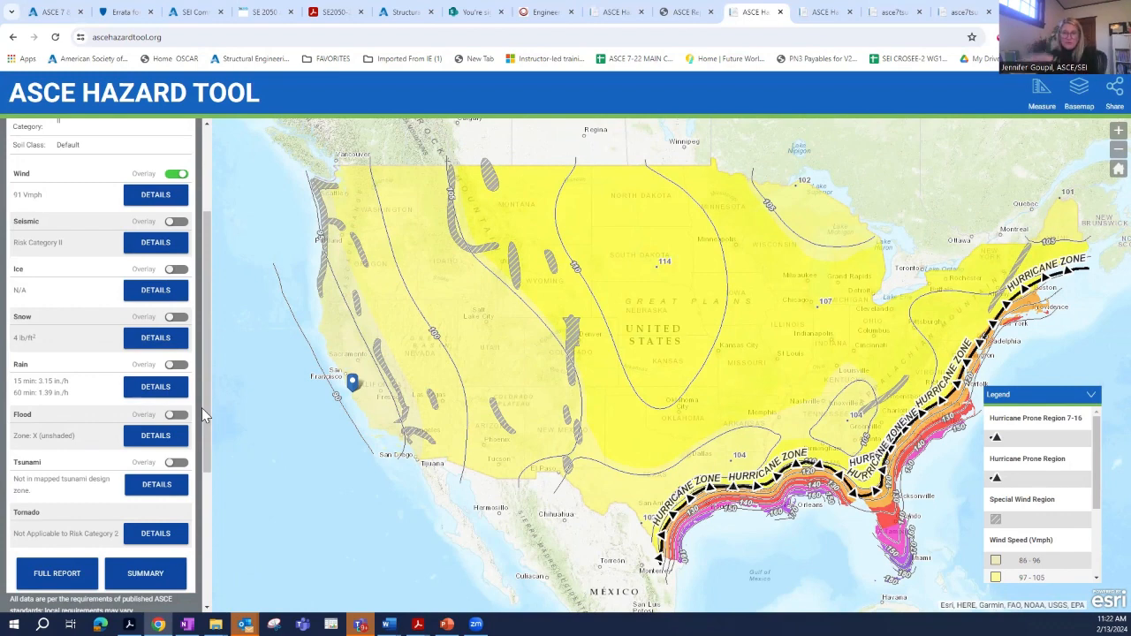
{"action": "left_click", "coordinate": [150, 206]}
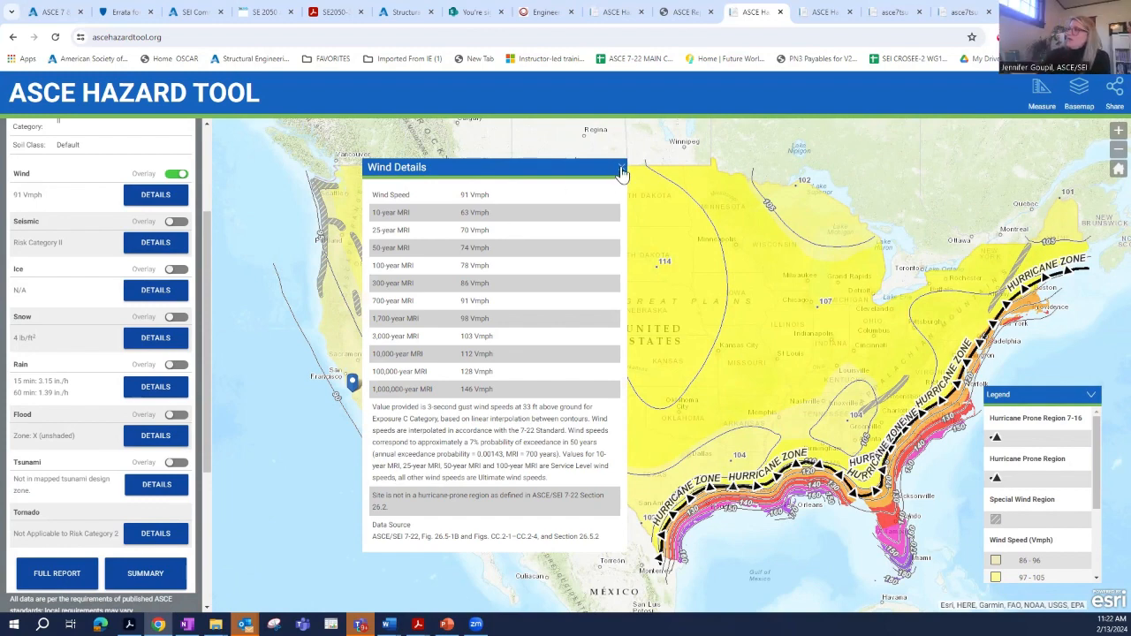
{"action": "left_click", "coordinate": [622, 170]}
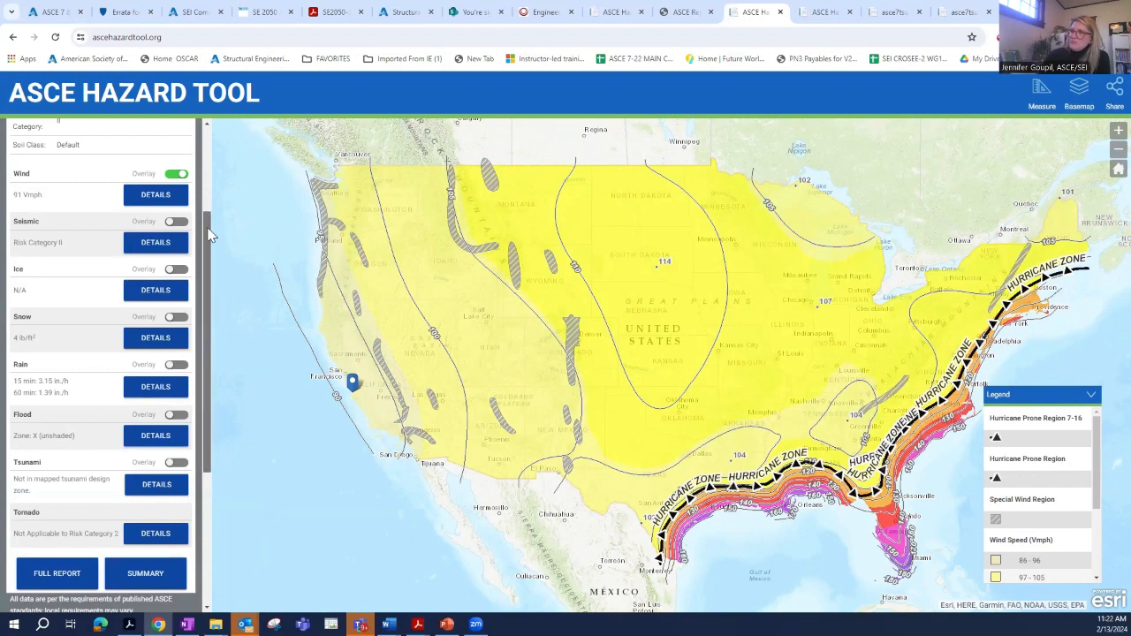
Step: Open the seismic details for Monterey and review the design parameters and multi-period design spectrum
{"action": "scroll", "coordinate": [208, 232], "scroll_direction": "down", "scroll_amount": 1}
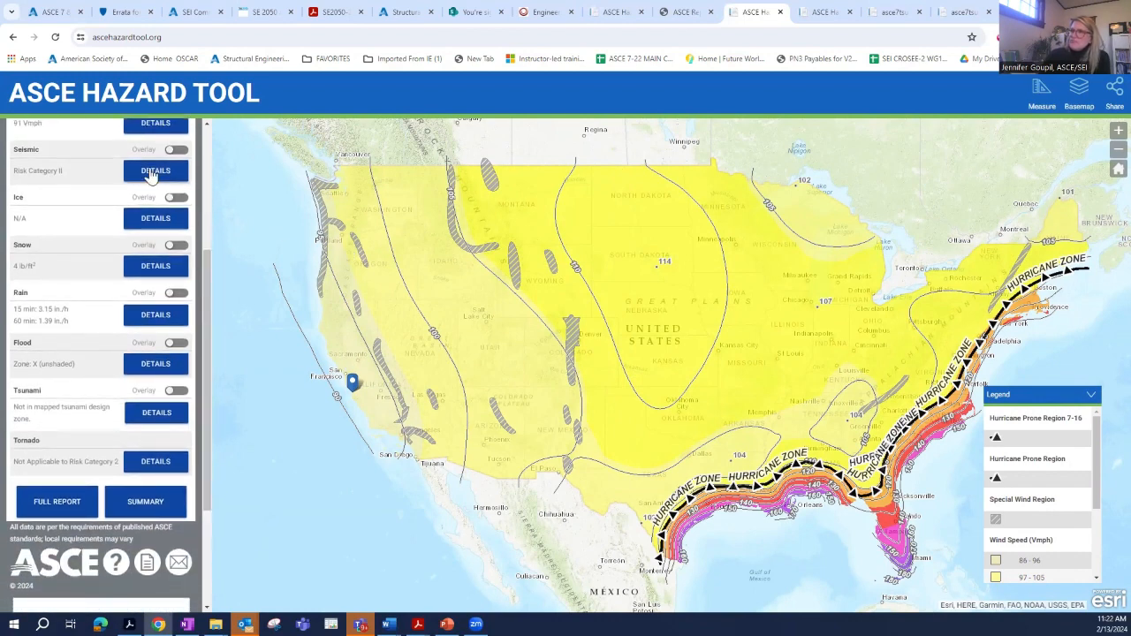
{"action": "left_click", "coordinate": [155, 171]}
{"action": "scroll", "coordinate": [206, 247], "scroll_direction": "up", "scroll_amount": 1}
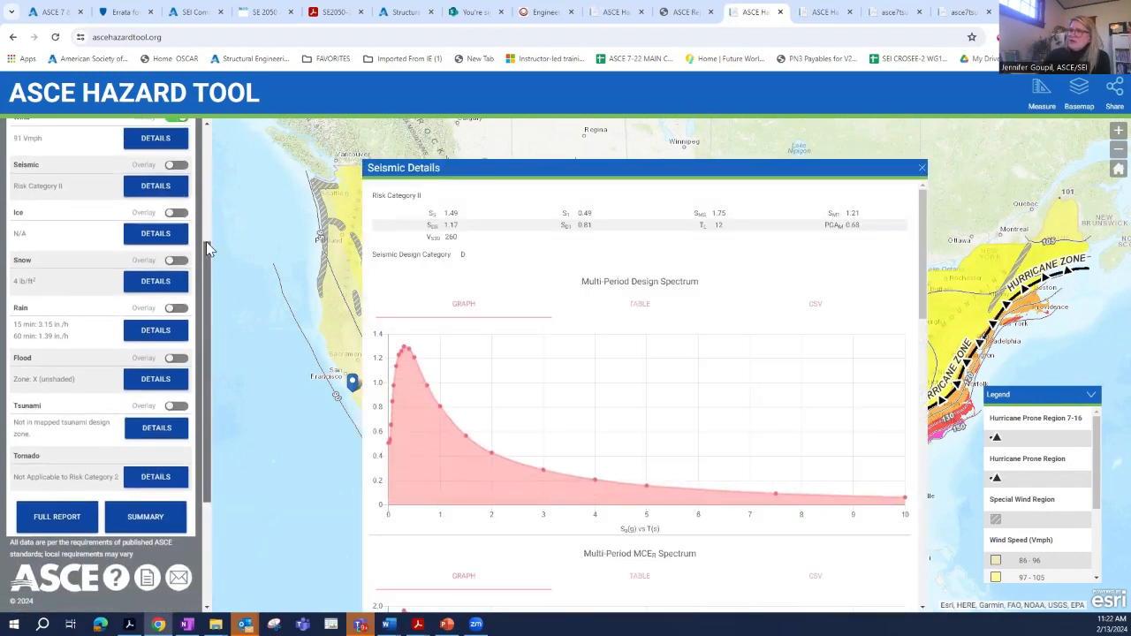
Step: Return to the Monterey search form and change the standard version to ASCE/SEI 7-16, reviewing the other versions offered
{"action": "left_click_drag", "start_coordinate": [206, 241], "coordinate": [212, 180]}
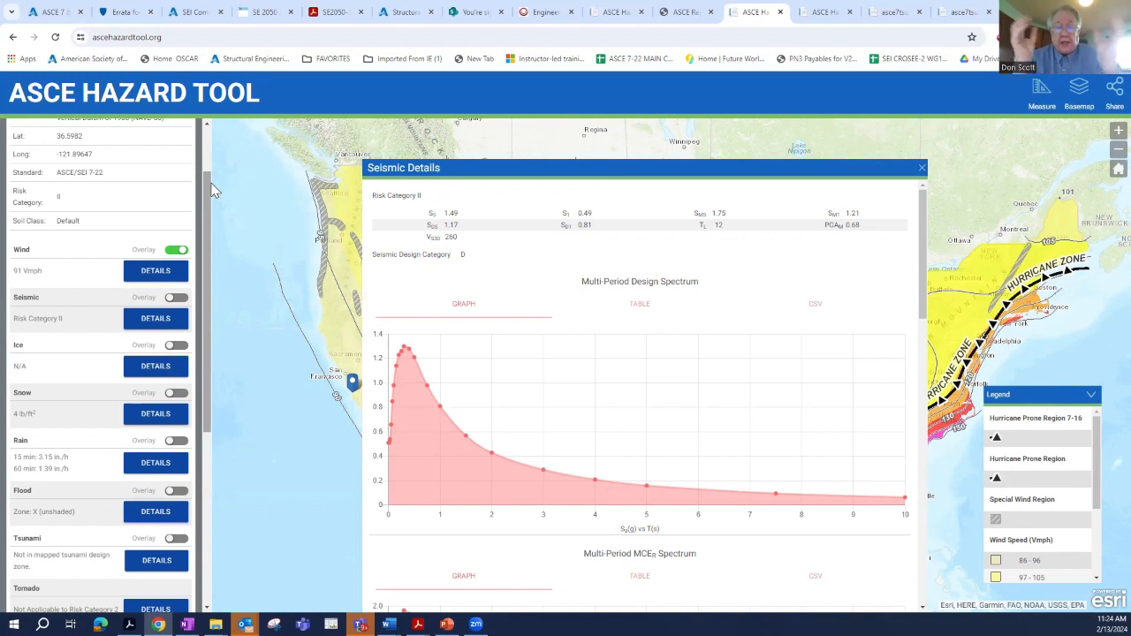
{"action": "left_click_drag", "start_coordinate": [205, 187], "coordinate": [216, 123]}
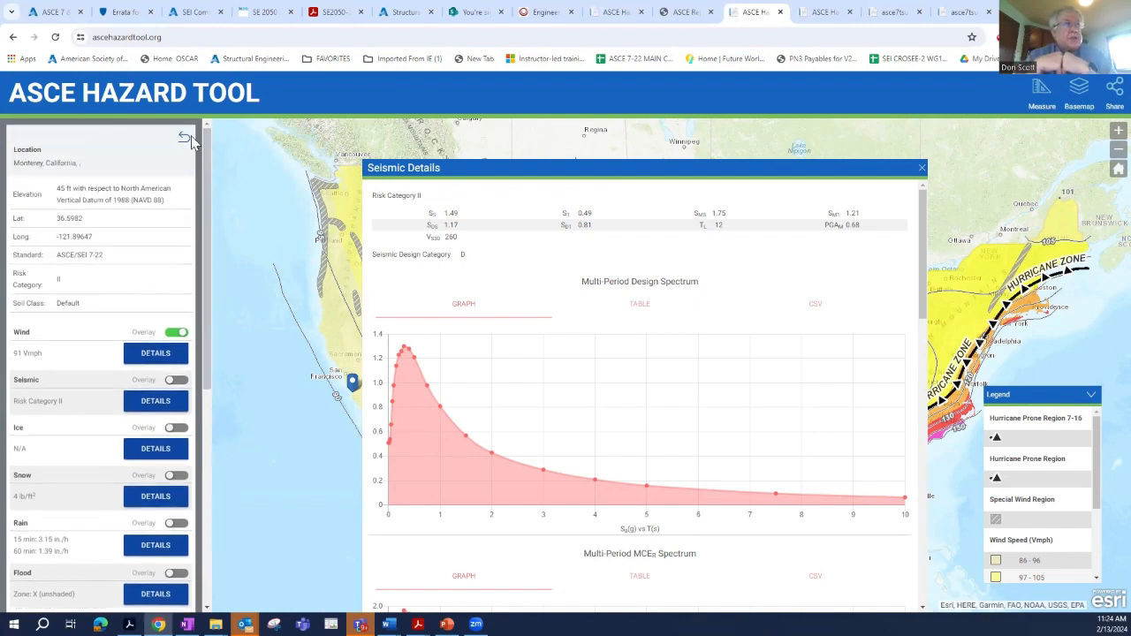
{"action": "left_click", "coordinate": [184, 137]}
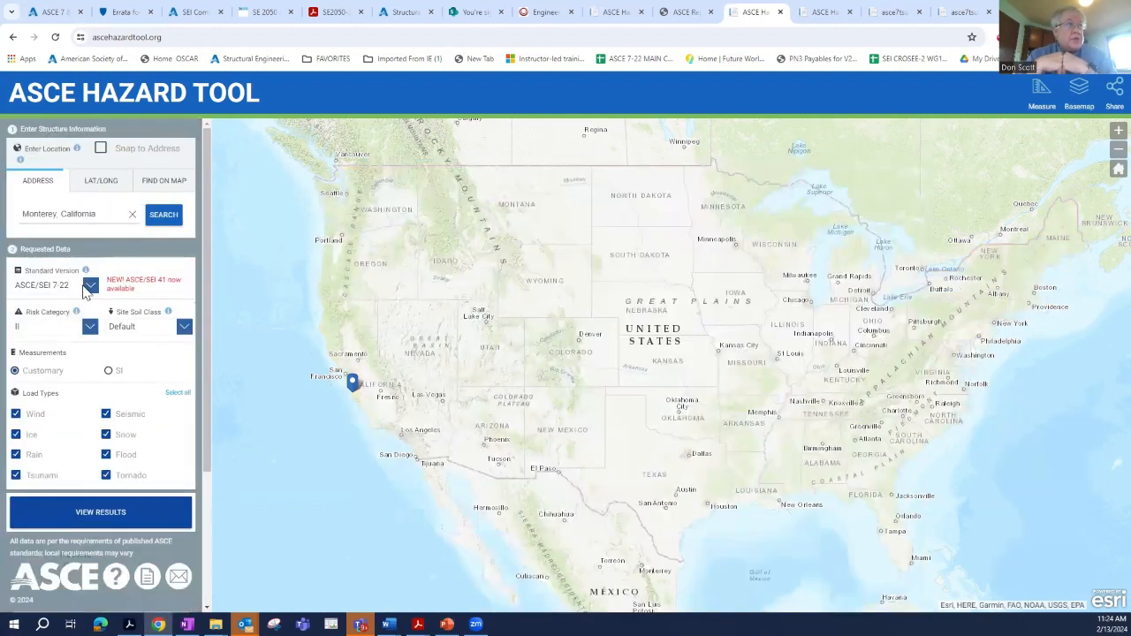
{"action": "left_click", "coordinate": [91, 285]}
{"action": "left_click", "coordinate": [75, 321]}
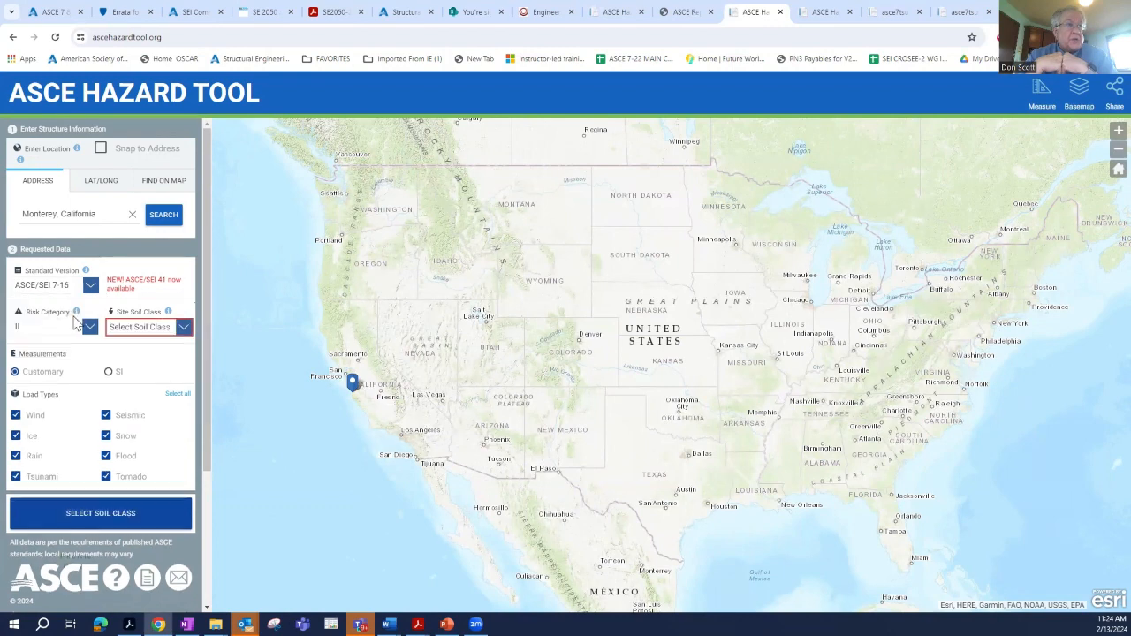
{"action": "left_click", "coordinate": [89, 289]}
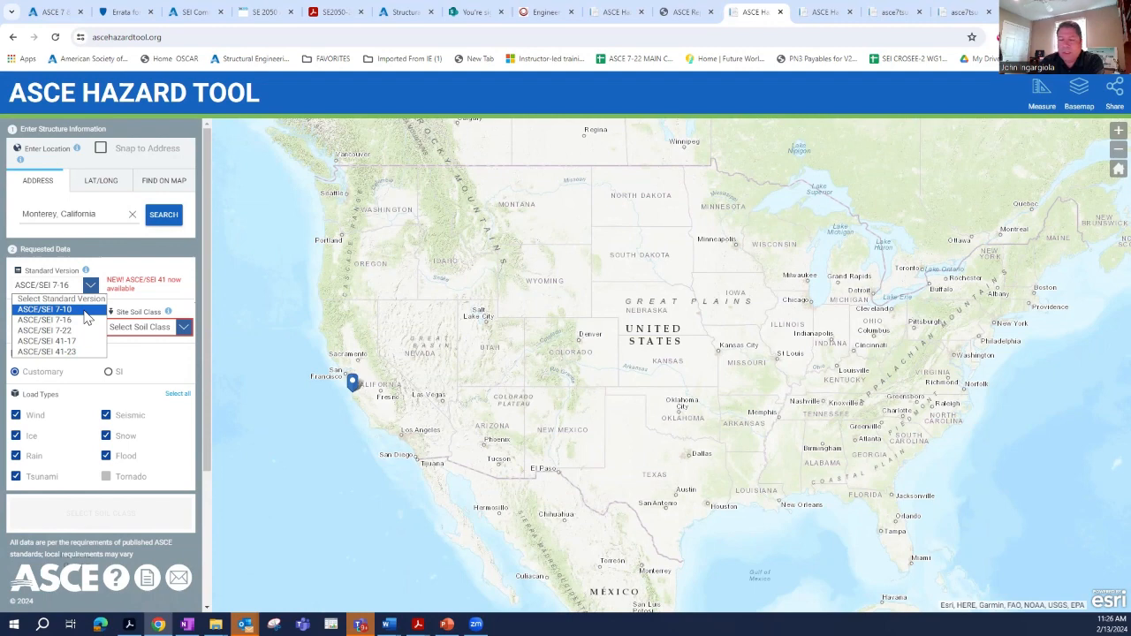
{"action": "left_click", "coordinate": [345, 256]}
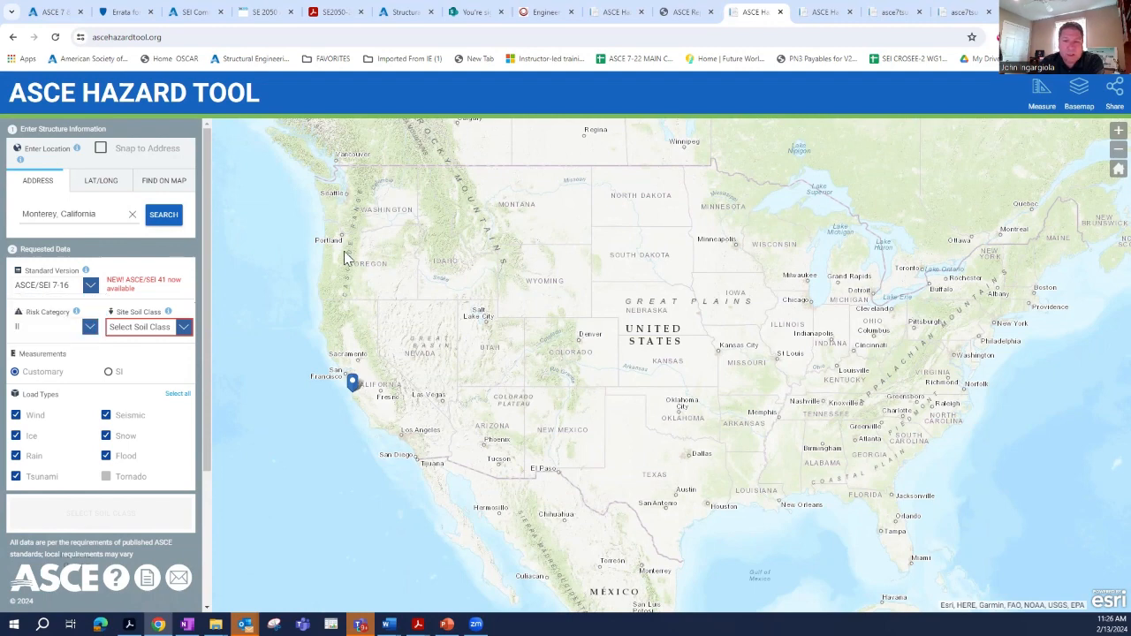